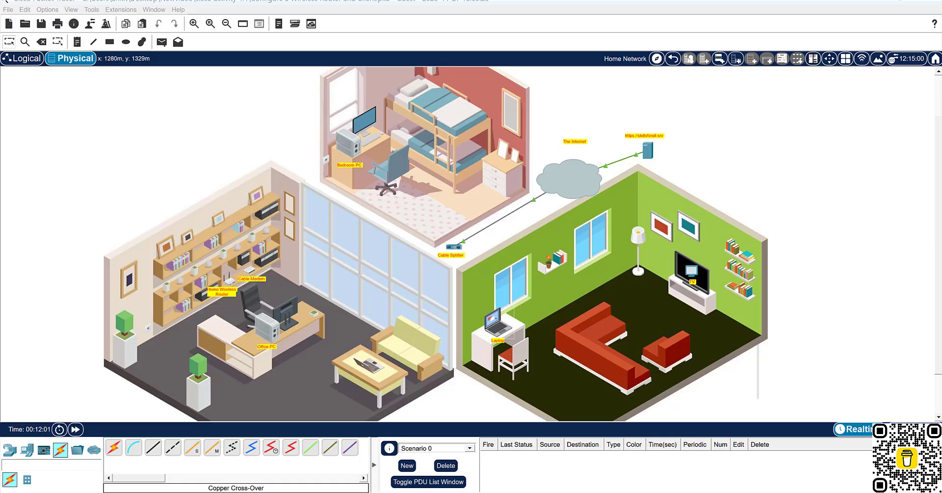
Read the Wireless Router and Client Configuration notes in full-page view, then restore them as a small window.
{"action": "mouse_move", "coordinate": [603, 490]}
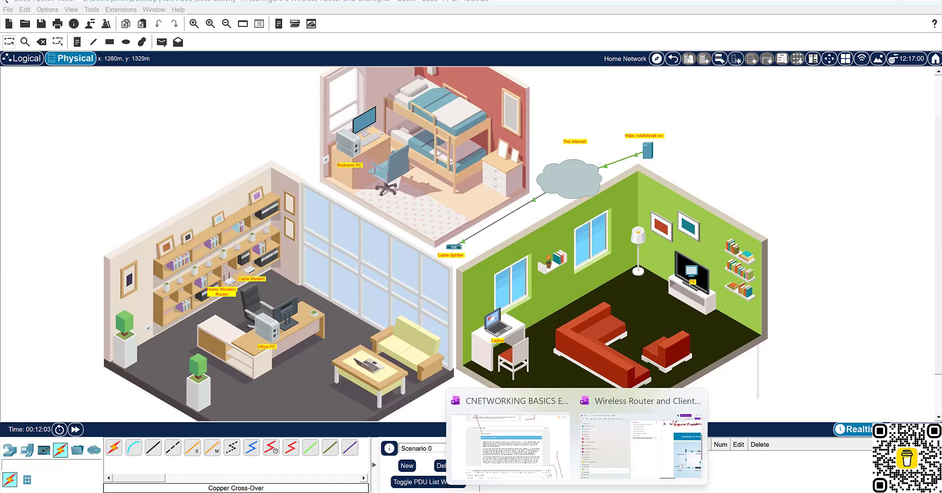
{"action": "left_click", "coordinate": [630, 458]}
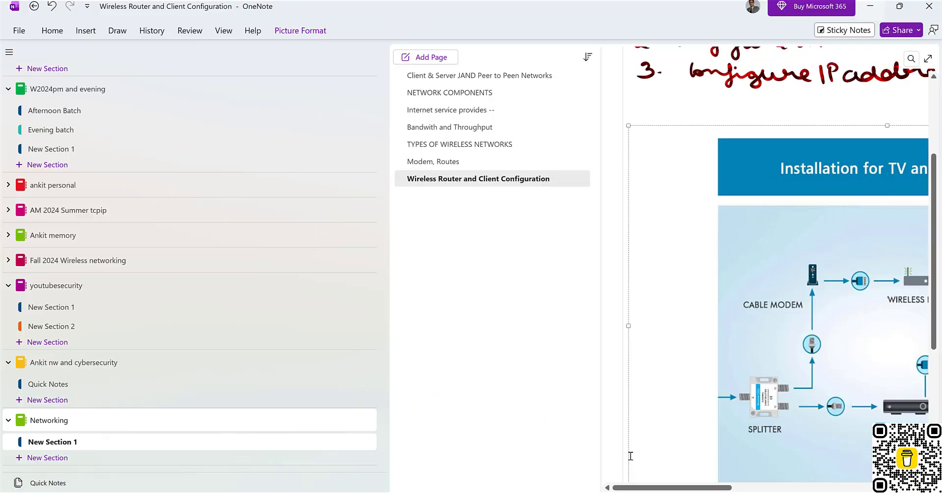
{"action": "left_click", "coordinate": [928, 59]}
{"action": "scroll", "coordinate": [641, 246], "scroll_direction": "up", "scroll_amount": 3}
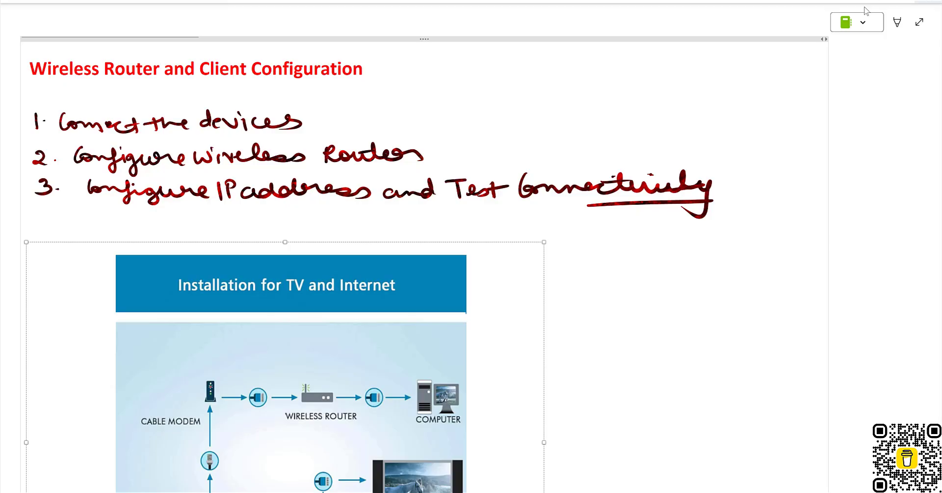
{"action": "left_click_drag", "start_coordinate": [865, 8], "coordinate": [842, 55]}
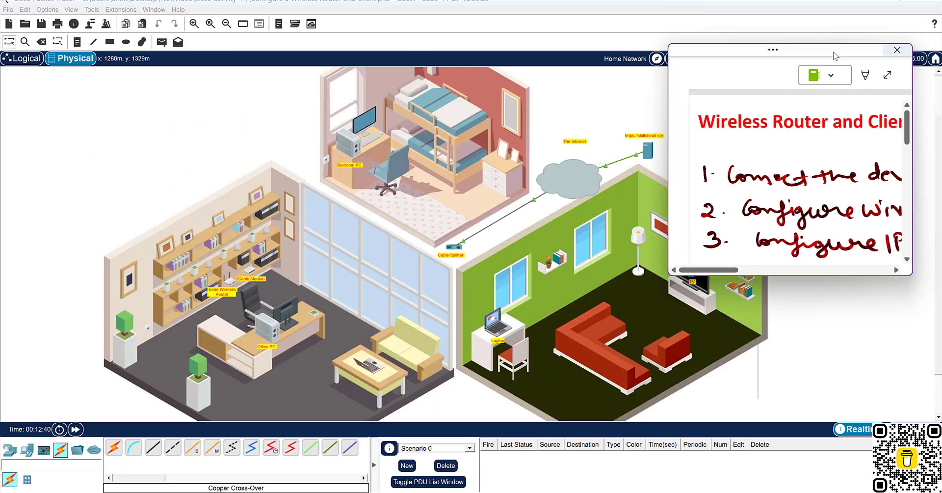
Bring the Packet Tracer house workspace in front of the OneNote notes window.
{"action": "left_click", "coordinate": [81, 163]}
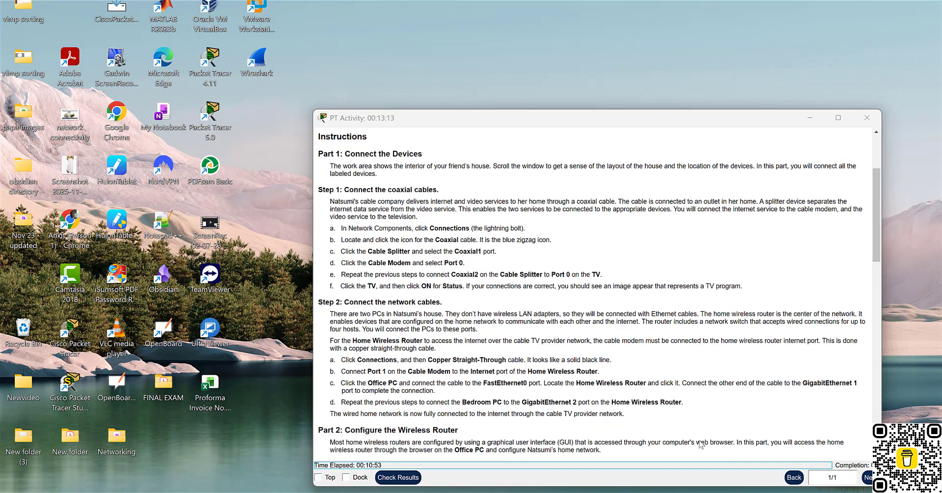
Read the PT Activity instructions through Parts 1–3, then minimize that window to reveal the house.
{"action": "left_click", "coordinate": [661, 466]}
{"action": "scroll", "coordinate": [539, 299], "scroll_direction": "up", "scroll_amount": 2}
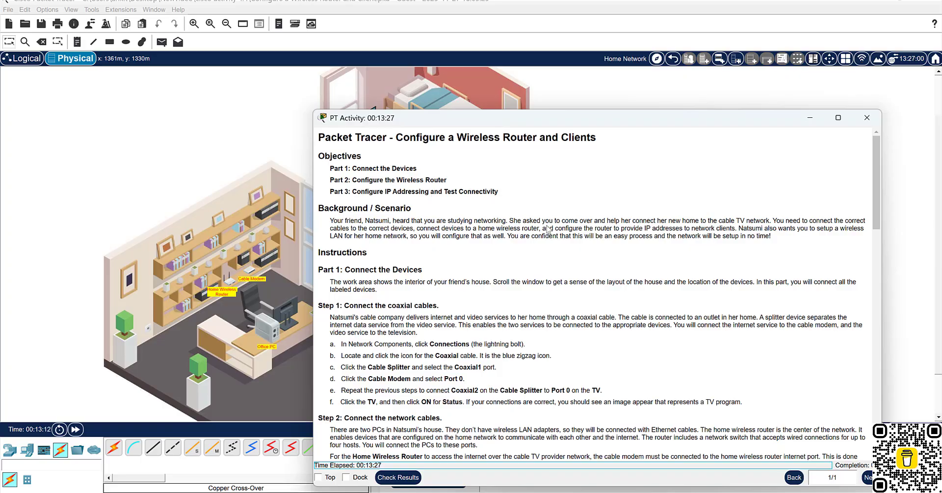
{"action": "scroll", "coordinate": [547, 229], "scroll_direction": "down", "scroll_amount": 7}
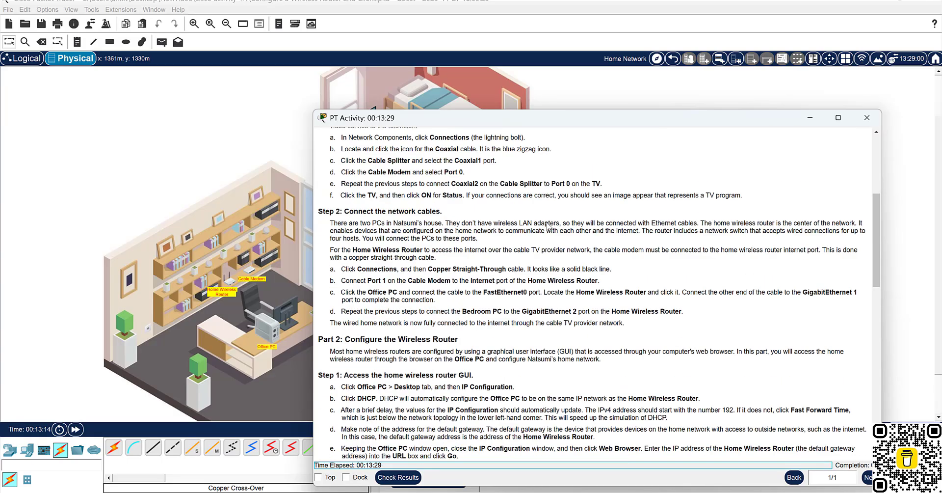
{"action": "scroll", "coordinate": [548, 226], "scroll_direction": "down", "scroll_amount": 4}
{"action": "scroll", "coordinate": [547, 221], "scroll_direction": "down", "scroll_amount": 5}
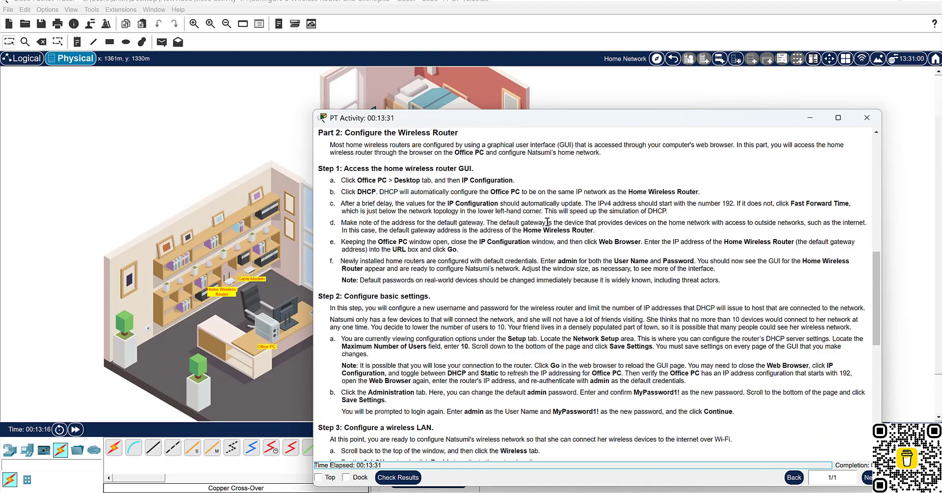
{"action": "scroll", "coordinate": [547, 222], "scroll_direction": "down", "scroll_amount": 7}
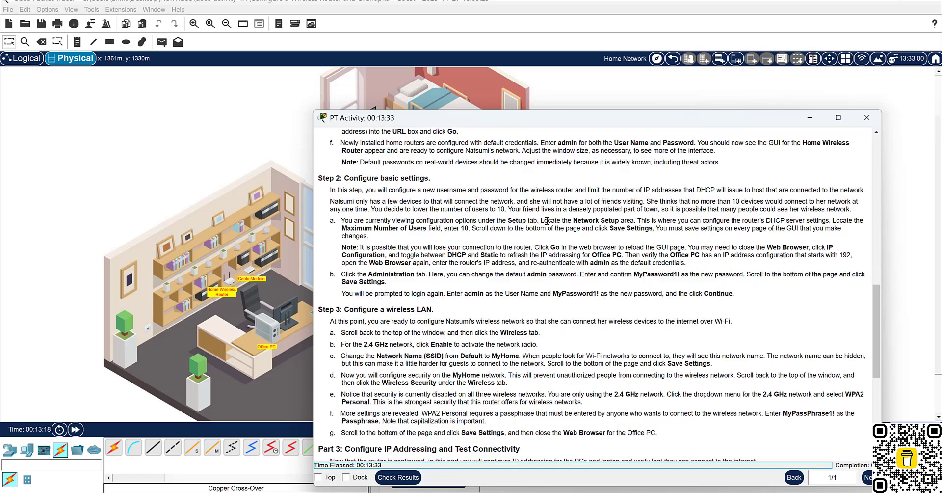
{"action": "scroll", "coordinate": [547, 226], "scroll_direction": "down", "scroll_amount": 3}
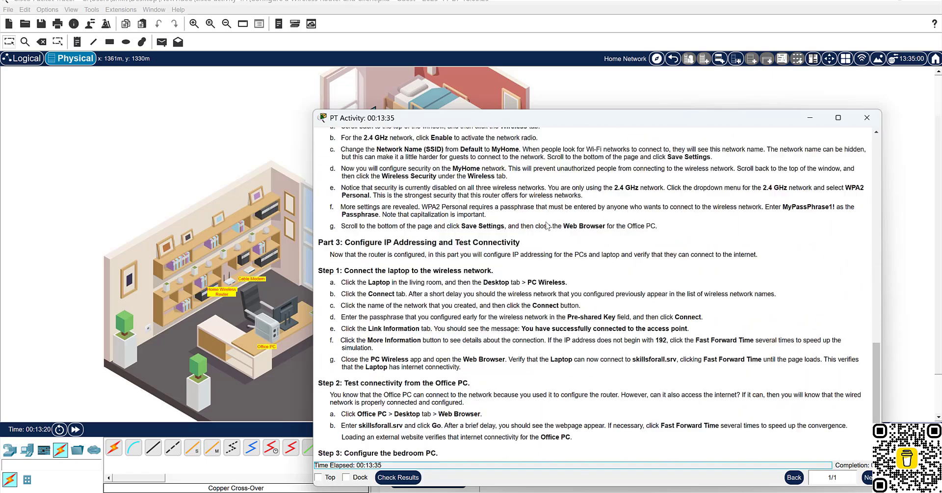
{"action": "scroll", "coordinate": [548, 225], "scroll_direction": "down", "scroll_amount": 1}
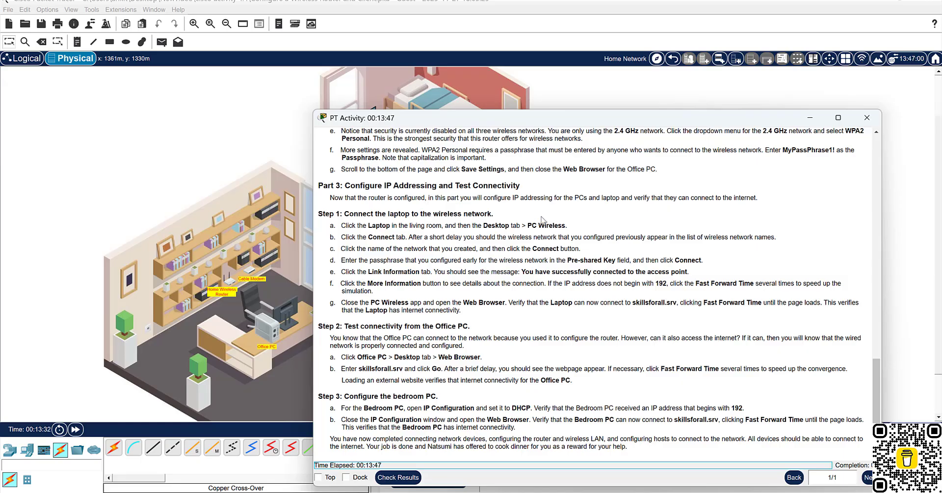
{"action": "scroll", "coordinate": [545, 226], "scroll_direction": "up", "scroll_amount": 10}
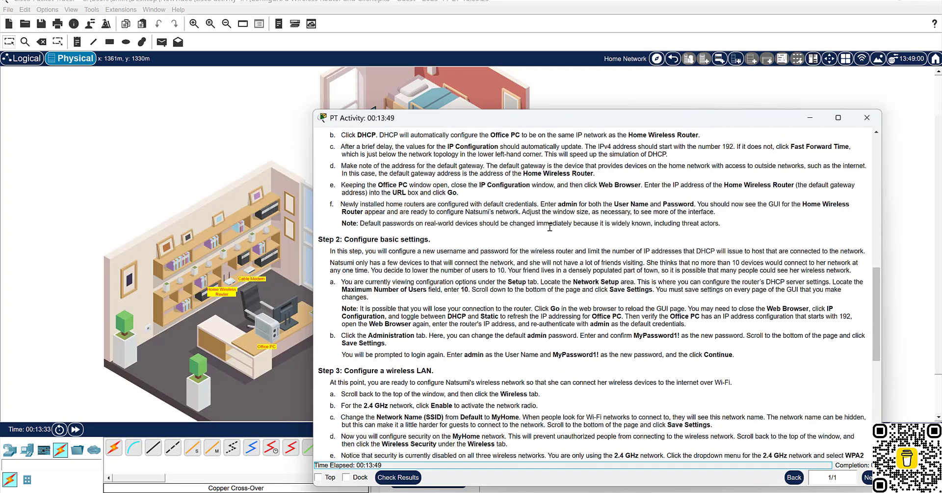
{"action": "scroll", "coordinate": [548, 237], "scroll_direction": "up", "scroll_amount": 10}
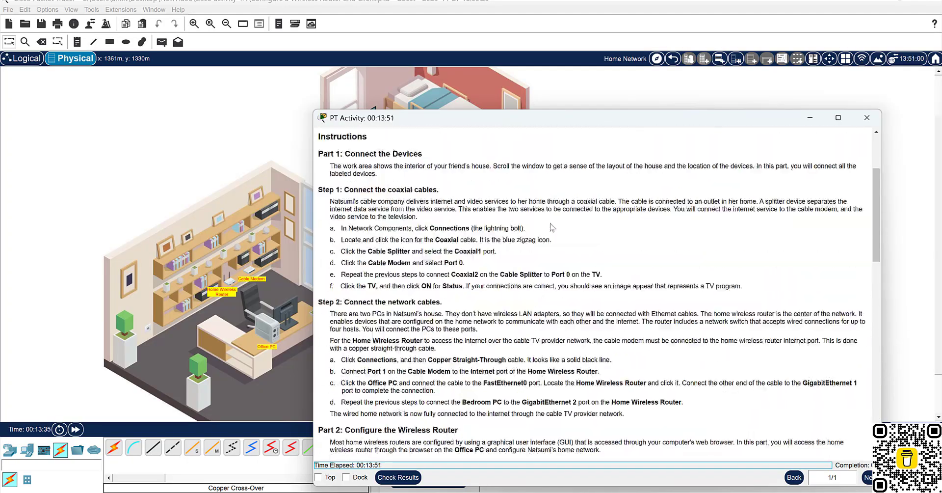
{"action": "scroll", "coordinate": [552, 223], "scroll_direction": "up", "scroll_amount": 3}
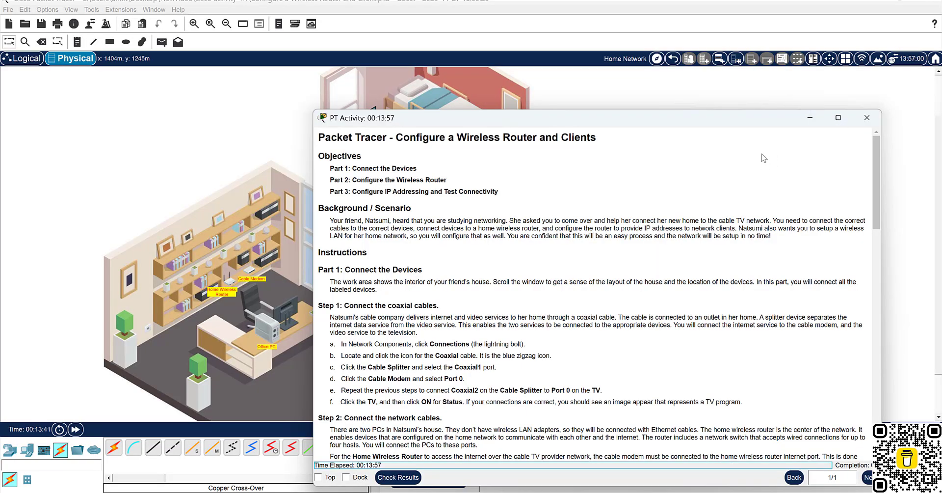
{"action": "left_click", "coordinate": [810, 118]}
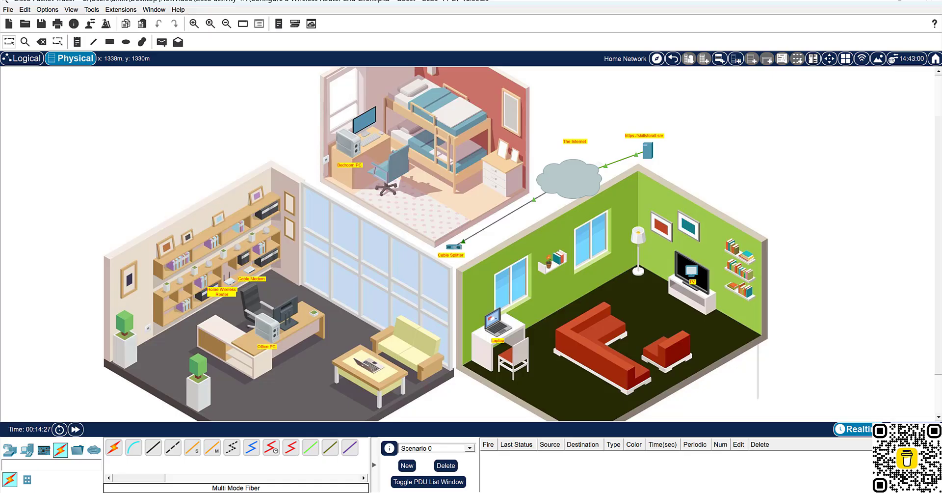
Take the OneNote notes out of compact view, maximize them, and show the Installation for TV and Internet diagram.
{"action": "mouse_move", "coordinate": [577, 492]}
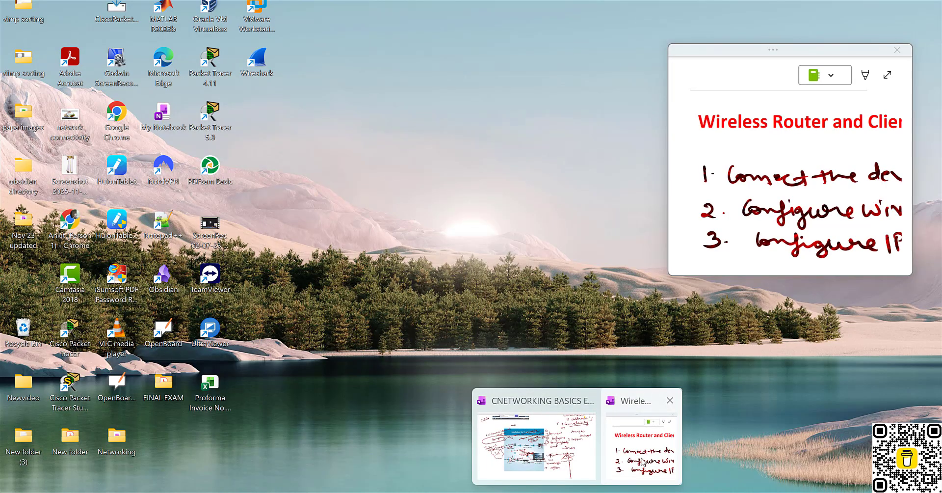
{"action": "left_click", "coordinate": [643, 446]}
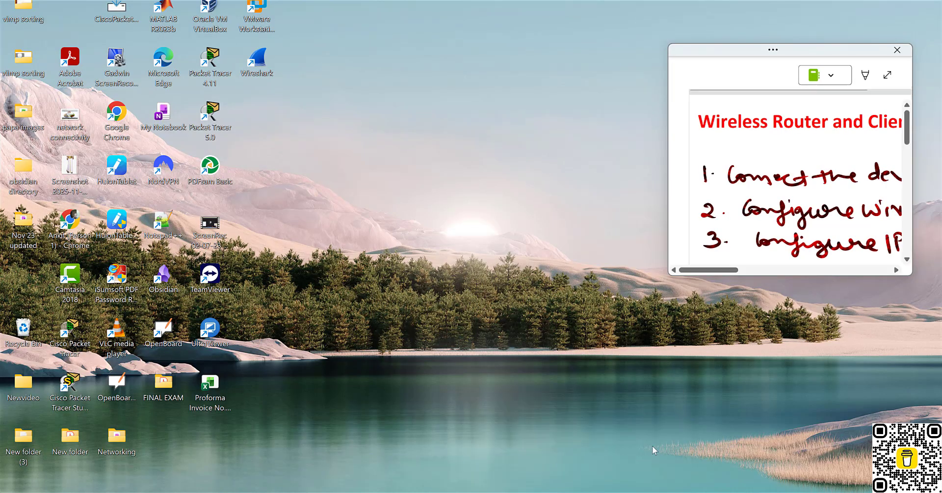
{"action": "left_click", "coordinate": [887, 75]}
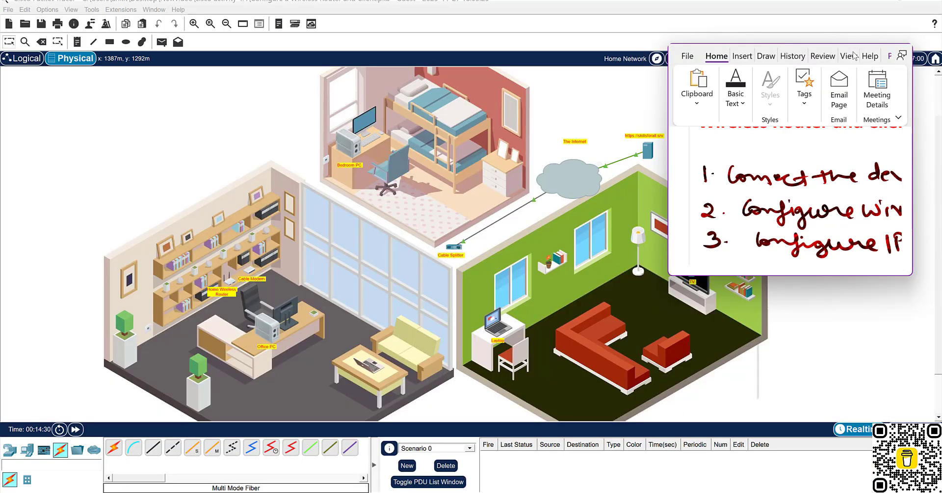
{"action": "left_click", "coordinate": [867, 58]}
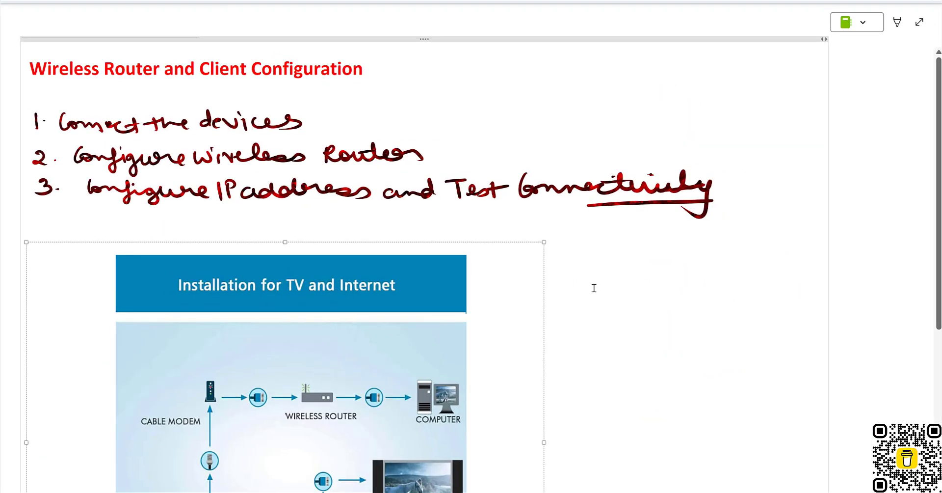
{"action": "scroll", "coordinate": [623, 260], "scroll_direction": "down", "scroll_amount": 5}
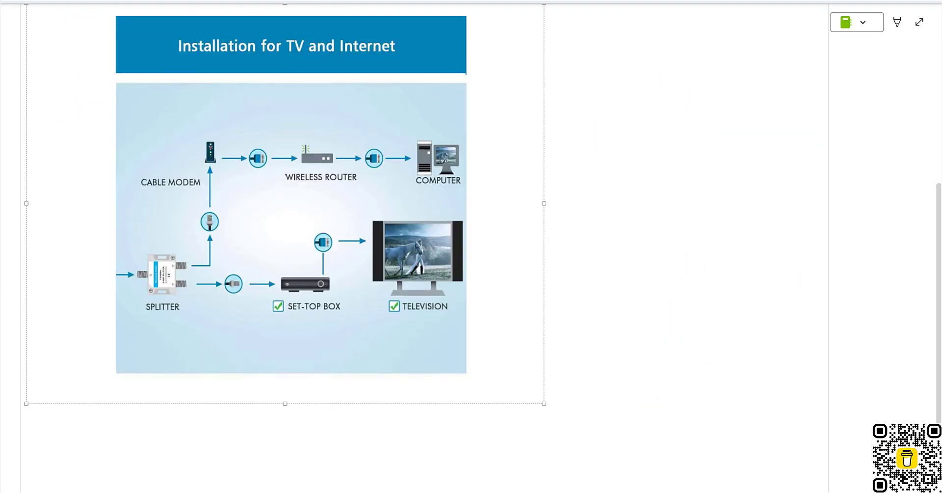
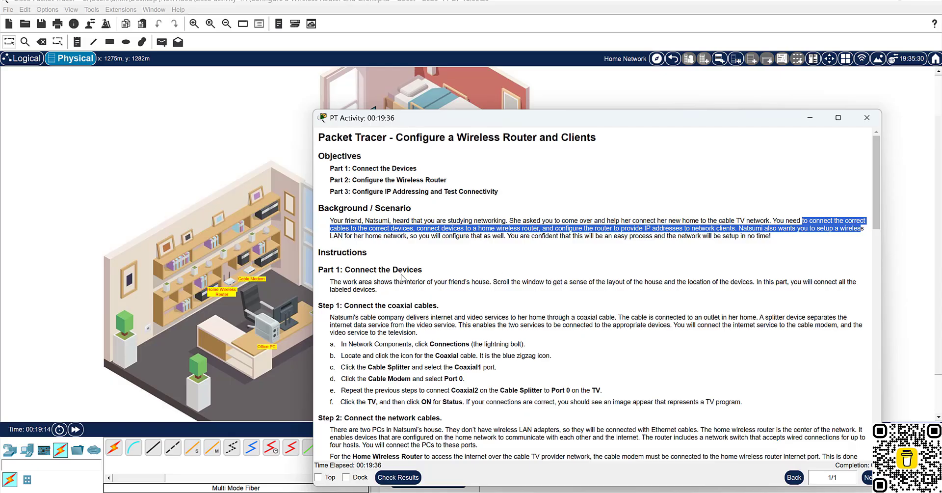
Highlight part of the scenario description and scroll through the activity instructions.
{"action": "left_click_drag", "start_coordinate": [337, 235], "coordinate": [666, 247]}
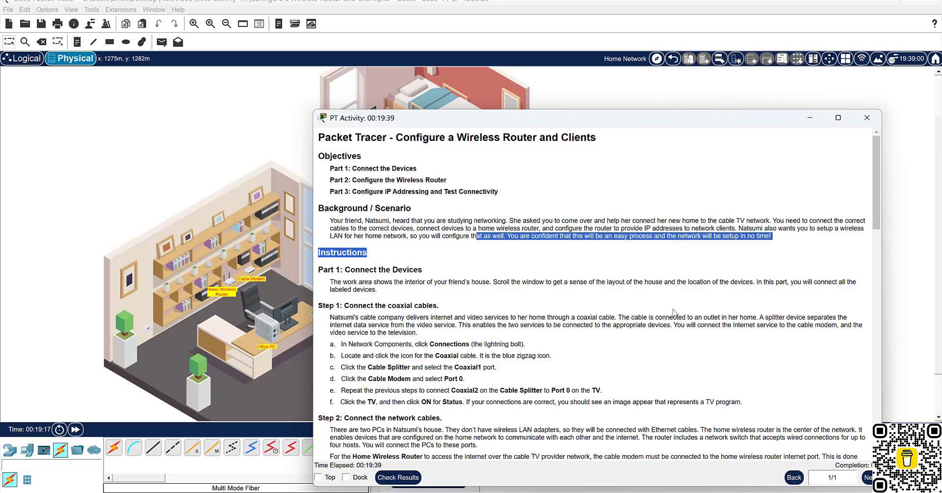
{"action": "scroll", "coordinate": [673, 312], "scroll_direction": "down", "scroll_amount": 15}
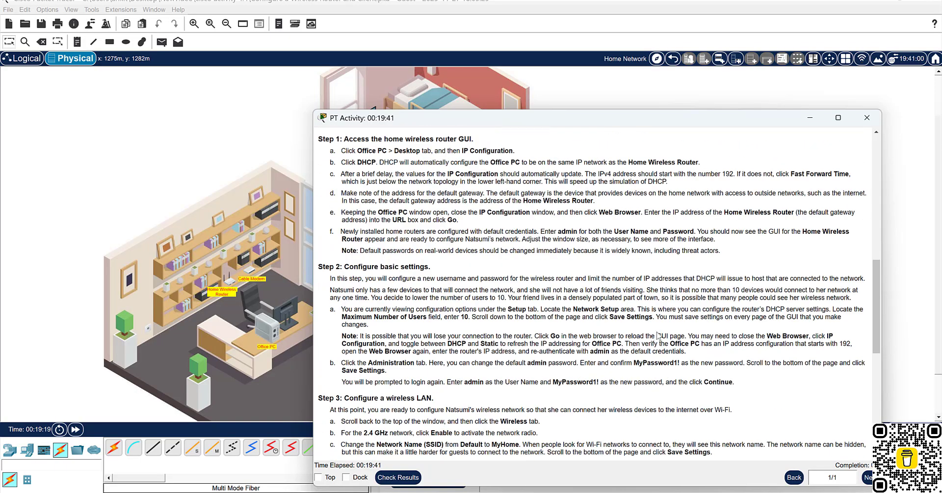
{"action": "scroll", "coordinate": [658, 335], "scroll_direction": "down", "scroll_amount": 15}
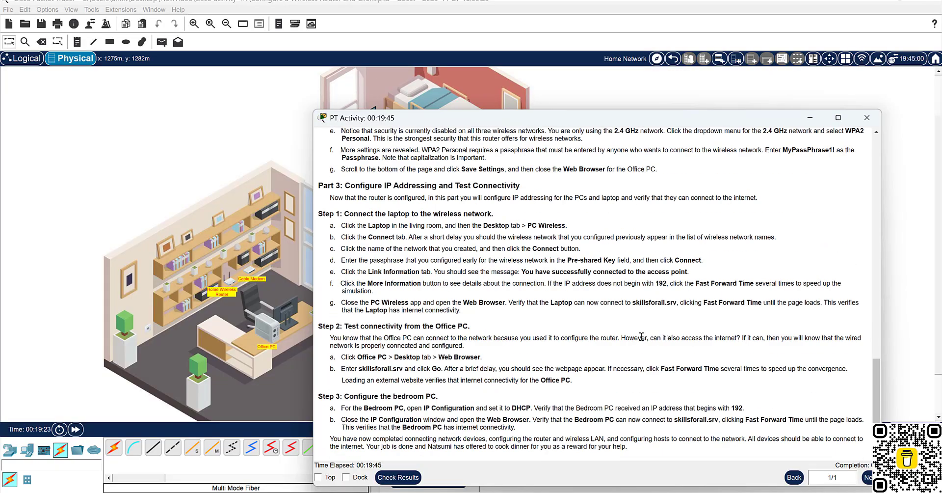
{"action": "scroll", "coordinate": [622, 388], "scroll_direction": "up", "scroll_amount": 10}
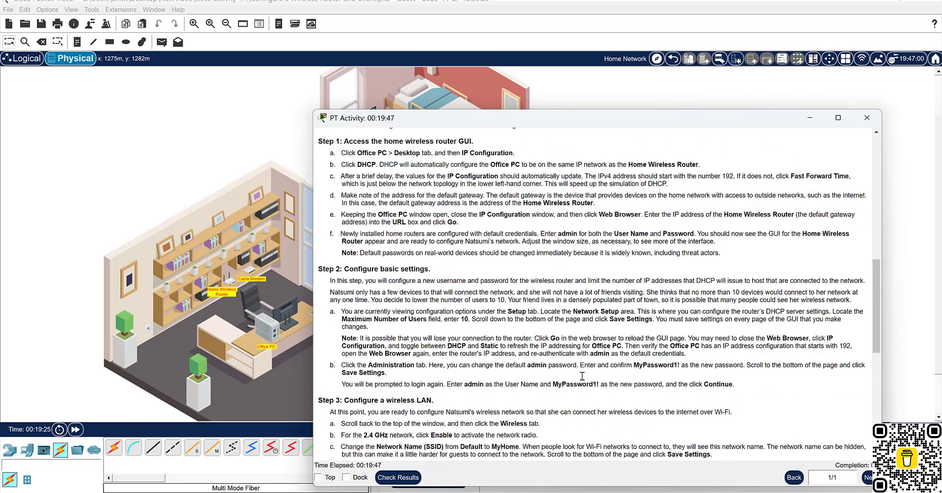
{"action": "scroll", "coordinate": [582, 375], "scroll_direction": "up", "scroll_amount": 15}
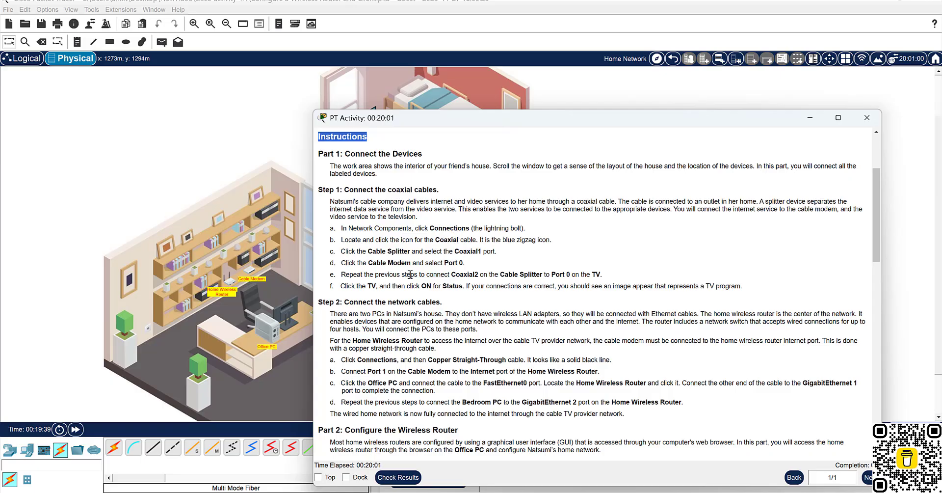
In full-page OneNote, write 'Coaxial' in red ink above the first splitter cable.
{"action": "mouse_move", "coordinate": [631, 492]}
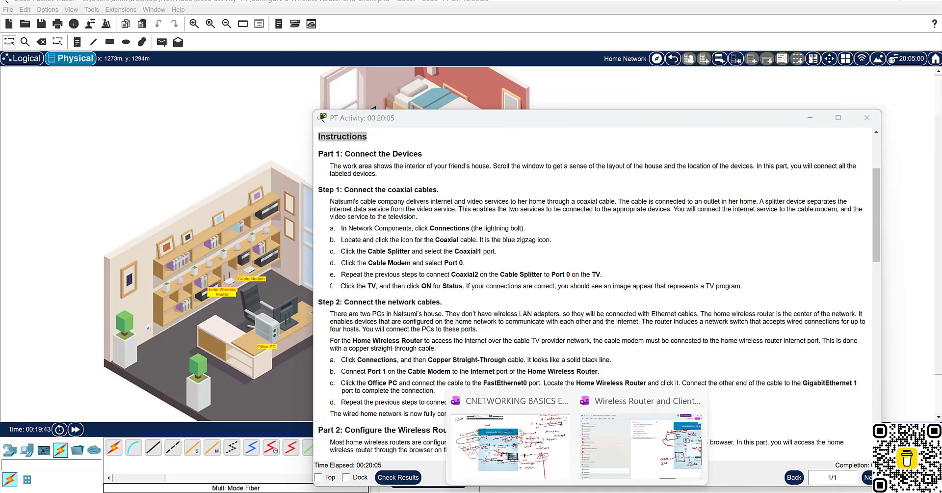
{"action": "left_click", "coordinate": [778, 431]}
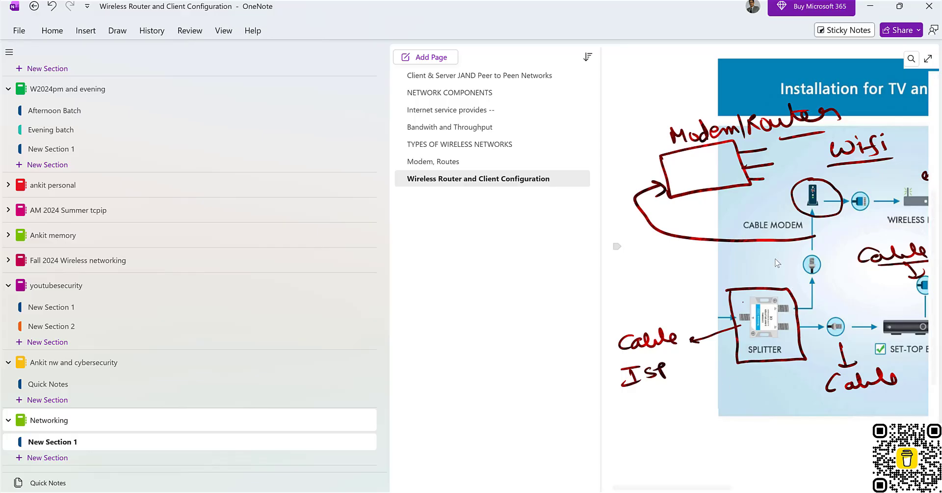
{"action": "left_click_drag", "start_coordinate": [794, 290], "coordinate": [799, 299]}
{"action": "left_click_drag", "start_coordinate": [785, 283], "coordinate": [788, 292]}
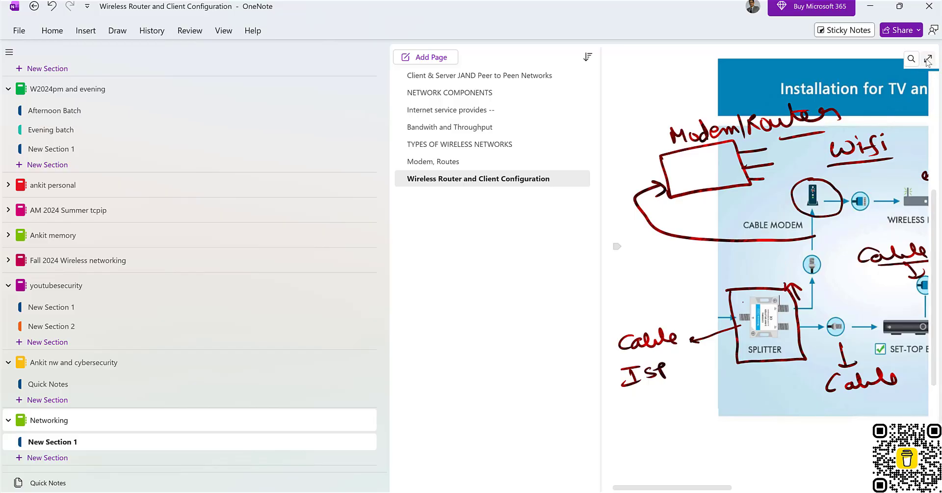
{"action": "left_click", "coordinate": [927, 58]}
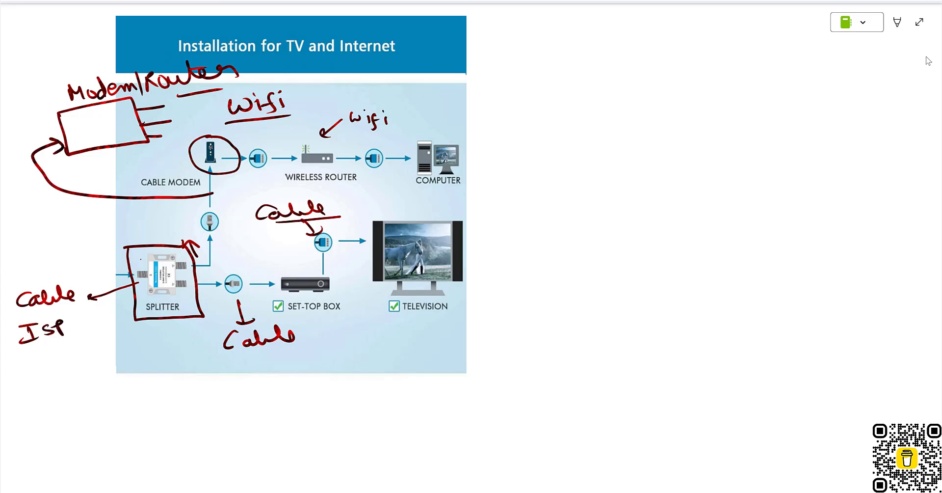
{"action": "mouse_move", "coordinate": [147, 225]}
{"action": "left_mouse_down"}
{"action": "mouse_move", "coordinate": [148, 238]}
{"action": "mouse_move", "coordinate": [159, 231]}
{"action": "left_mouse_up"}
{"action": "left_click_drag", "start_coordinate": [171, 231], "coordinate": [214, 245]}
{"action": "left_click_drag", "start_coordinate": [215, 245], "coordinate": [224, 245]}
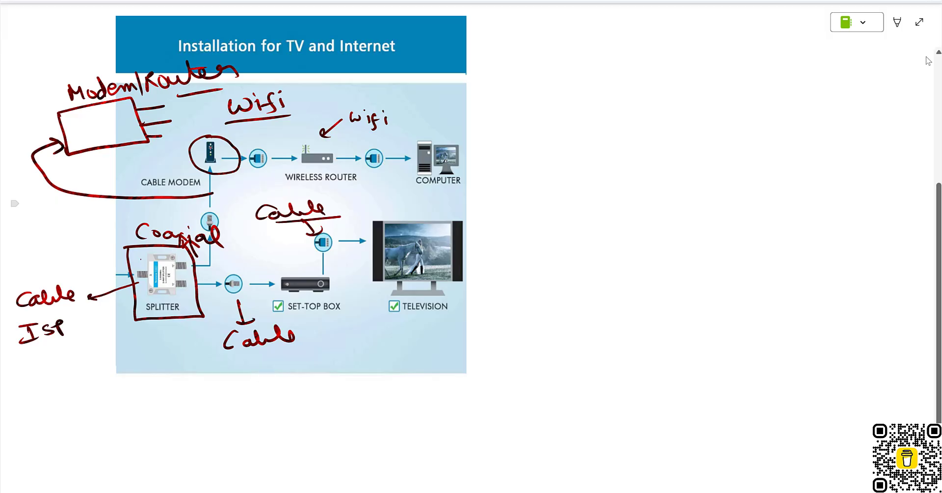
Write 'Coaxial' beside the second splitter cable, then minimize OneNote back to Packet Tracer.
{"action": "left_click_drag", "start_coordinate": [211, 289], "coordinate": [205, 310]}
{"action": "mouse_move", "coordinate": [127, 339]}
{"action": "left_mouse_down"}
{"action": "mouse_move", "coordinate": [128, 354]}
{"action": "mouse_move", "coordinate": [204, 345]}
{"action": "left_mouse_up"}
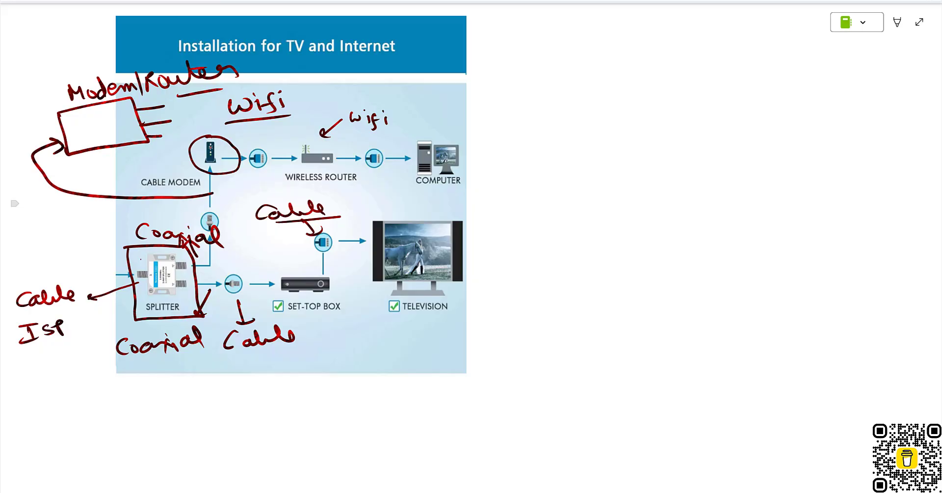
{"action": "left_click", "coordinate": [919, 21]}
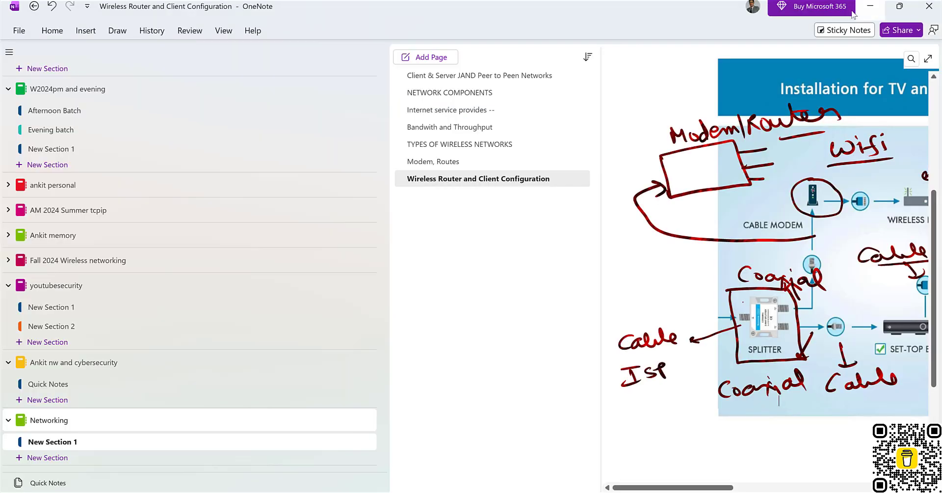
{"action": "left_click", "coordinate": [870, 7]}
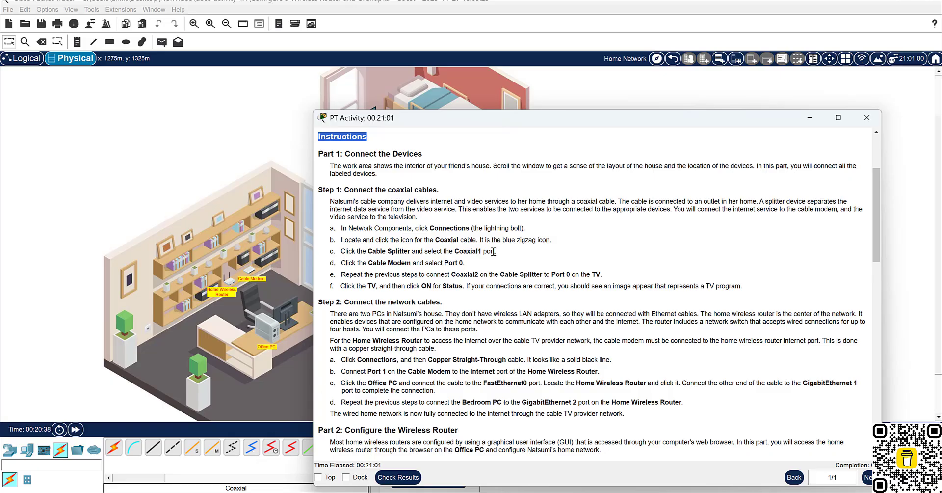
Run a coaxial cable from the Cable Splitter's Coaxial1 port to the Cable Modem's Port 0.
{"action": "left_click", "coordinate": [252, 456]}
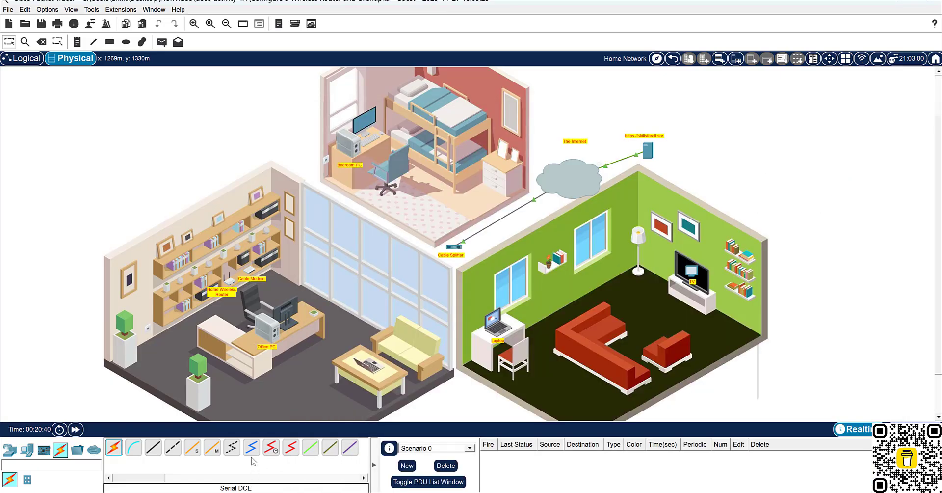
{"action": "left_click", "coordinate": [251, 452]}
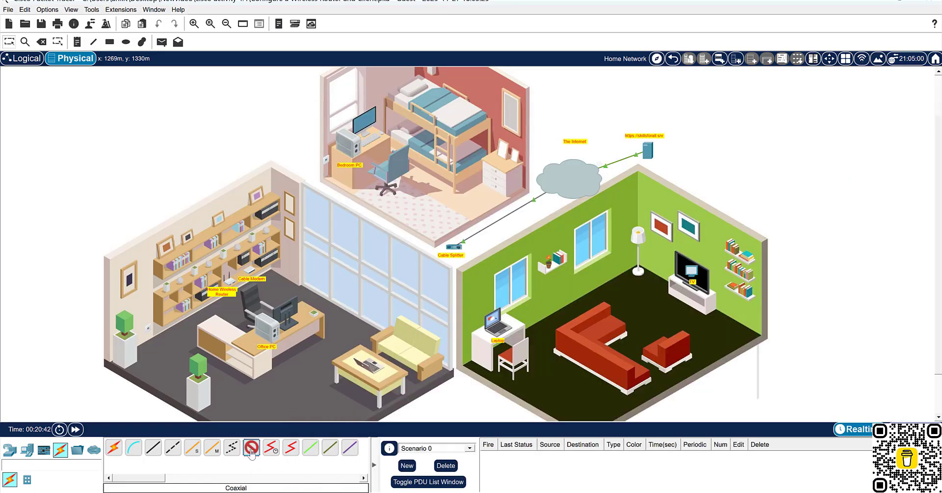
{"action": "left_click", "coordinate": [455, 247]}
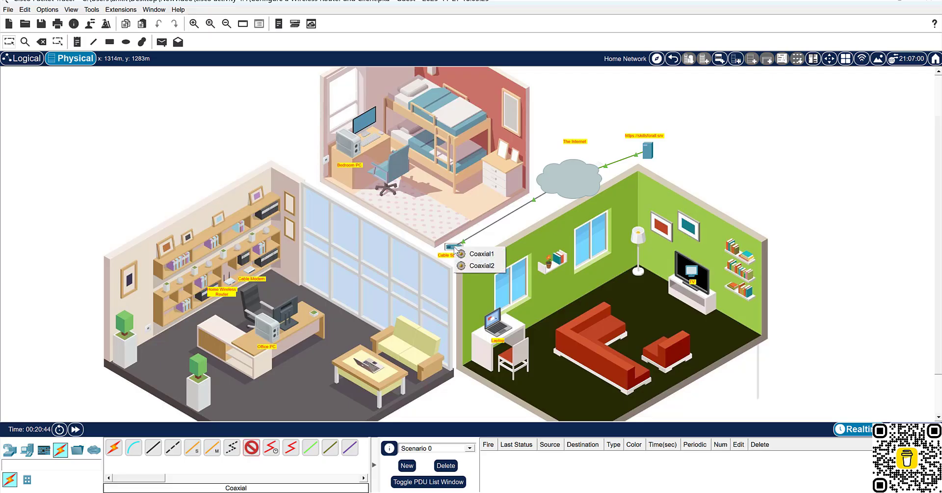
{"action": "left_click", "coordinate": [473, 255]}
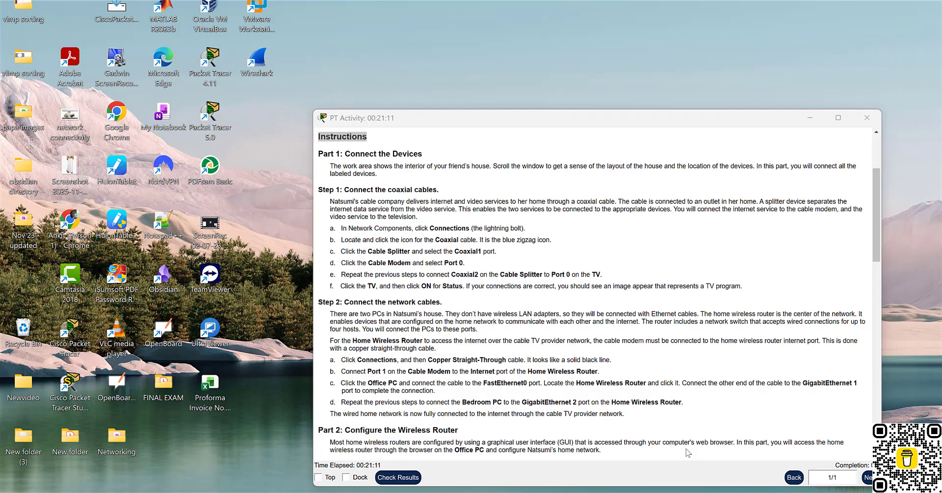
{"action": "left_click", "coordinate": [685, 454]}
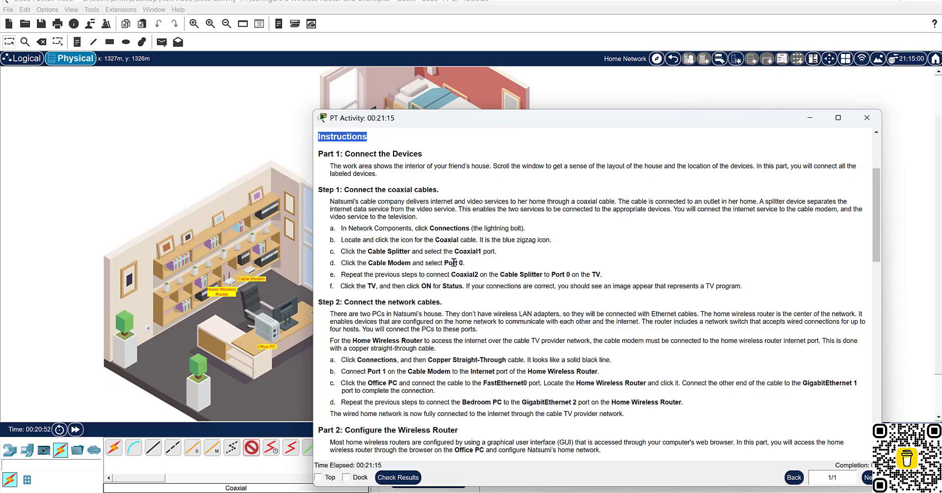
{"action": "left_click", "coordinate": [252, 270]}
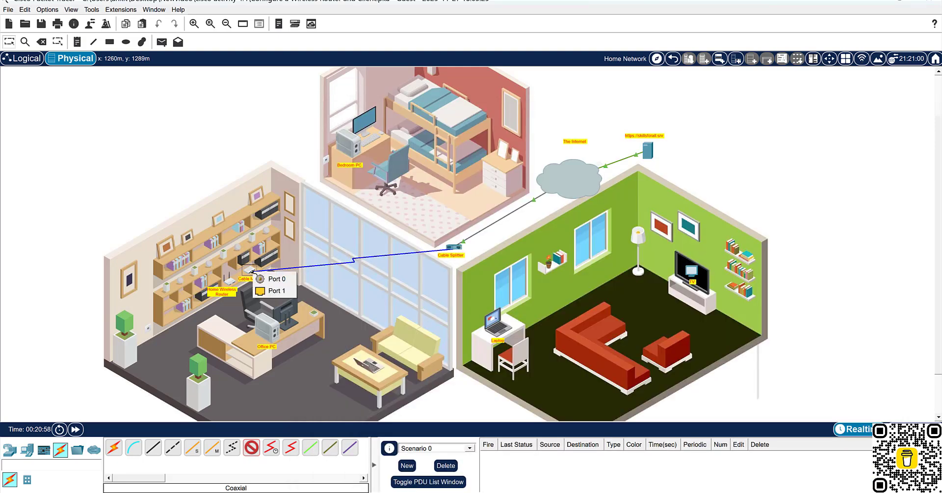
{"action": "left_click", "coordinate": [264, 278]}
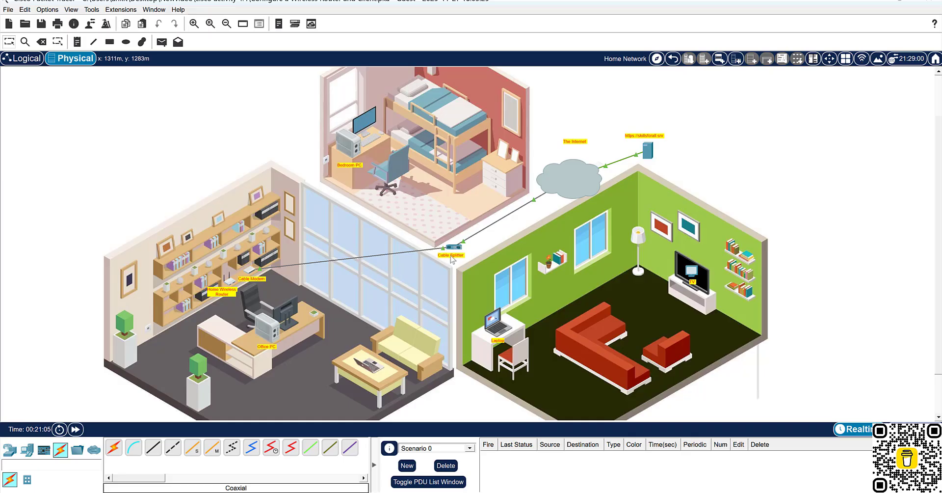
Zoom around the new splitter–modem link to verify it, then bring the instructions back up.
{"action": "scroll", "coordinate": [264, 274], "scroll_direction": "up", "scroll_amount": 4}
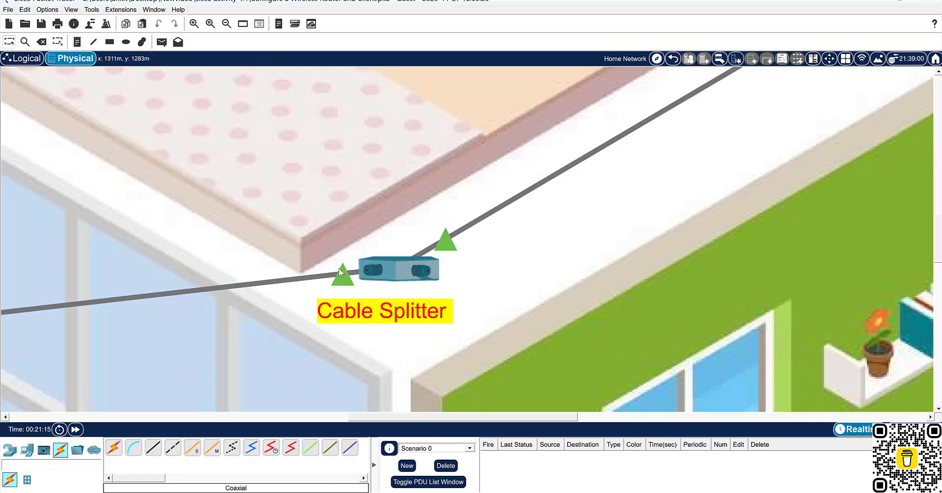
{"action": "mouse_move", "coordinate": [339, 271]}
{"action": "scroll", "coordinate": [404, 338], "scroll_direction": "down", "scroll_amount": 10}
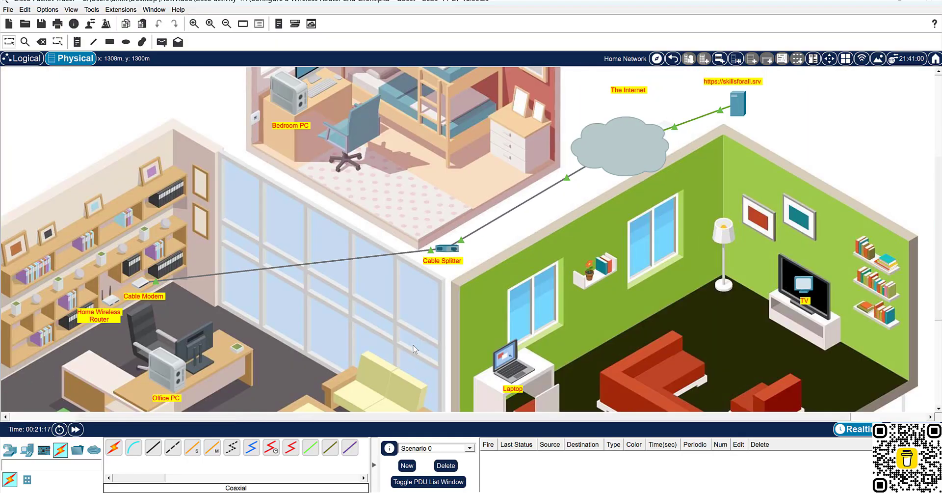
{"action": "scroll", "coordinate": [399, 363], "scroll_direction": "up", "scroll_amount": 2}
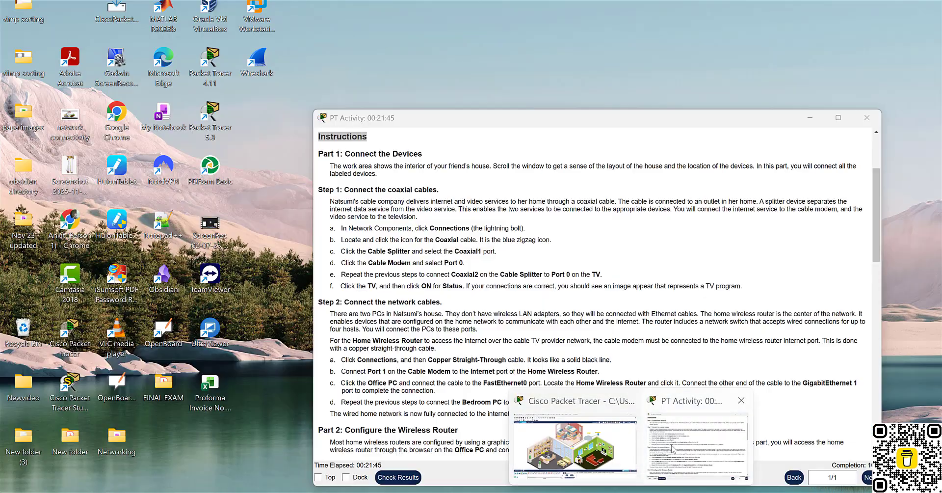
{"action": "left_click", "coordinate": [694, 442]}
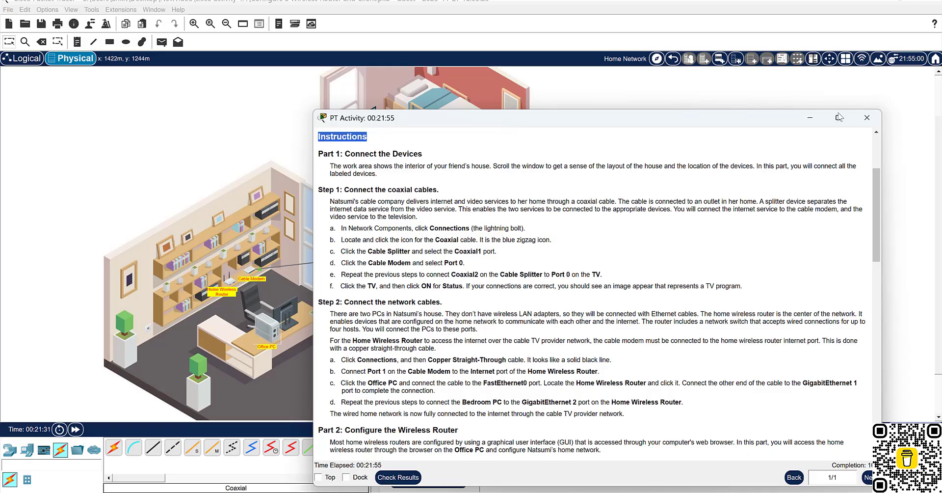
Hide the instructions, review the Wireless Router and Client Configuration notes full-page, then minimize OneNote.
{"action": "left_click", "coordinate": [810, 117]}
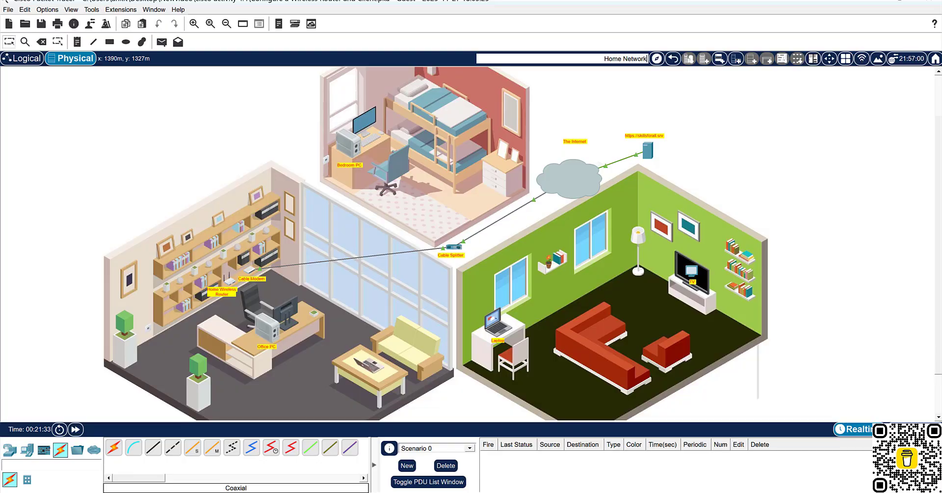
{"action": "mouse_move", "coordinate": [577, 492]}
{"action": "left_click", "coordinate": [626, 469]}
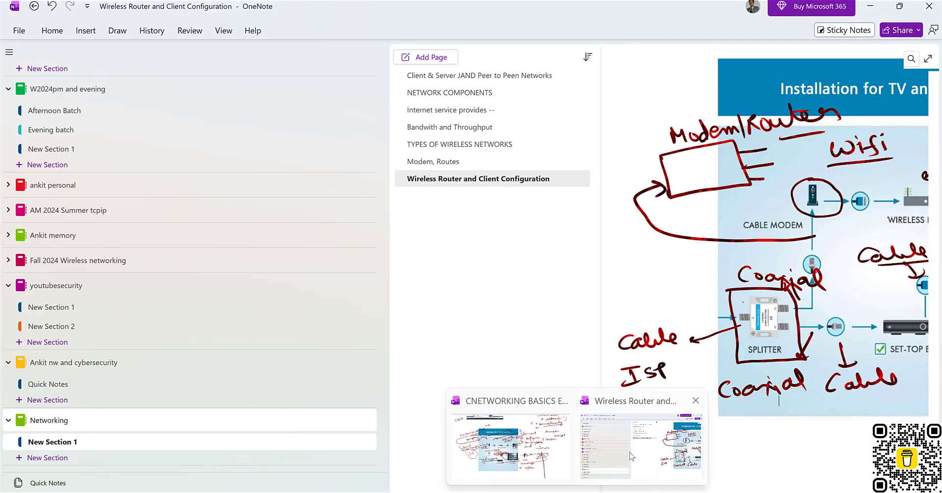
{"action": "left_click", "coordinate": [926, 59]}
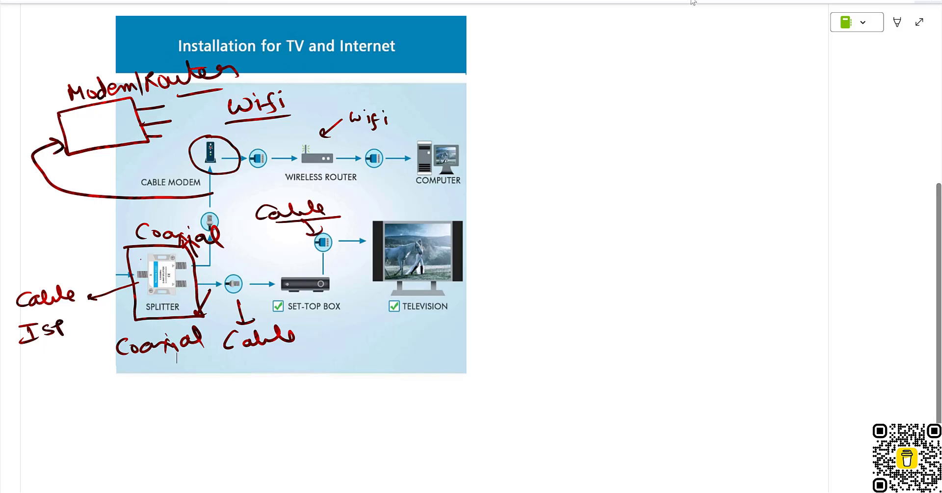
{"action": "left_click", "coordinate": [919, 23]}
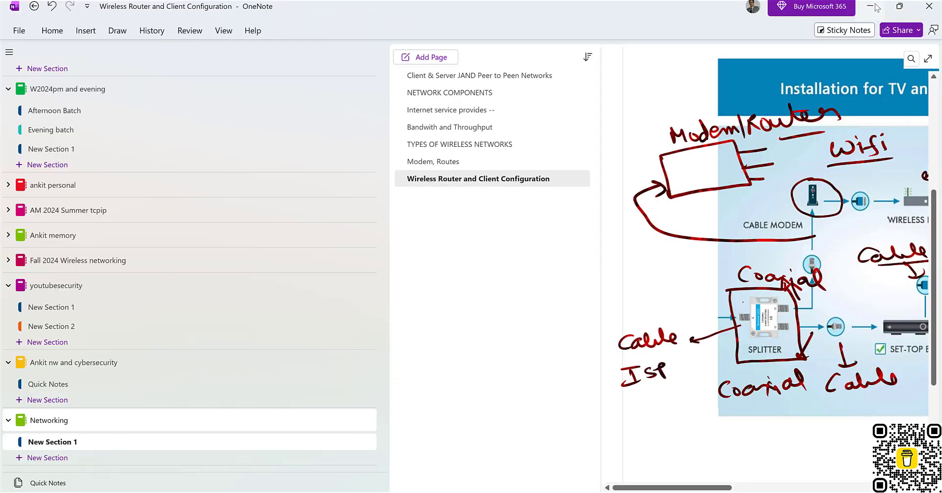
{"action": "left_click", "coordinate": [870, 7]}
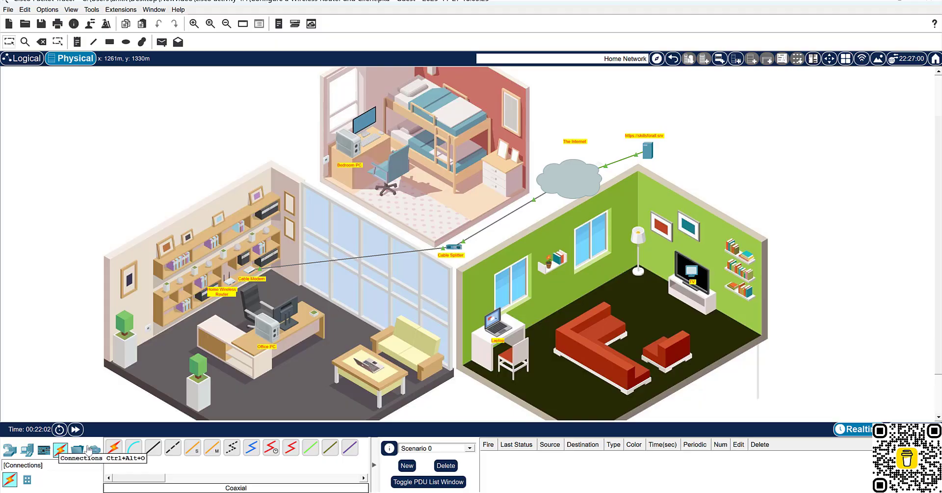
Connect a coaxial cable from the Cable Splitter's Coaxial2 port to the TV's Port 0.
{"action": "left_click", "coordinate": [249, 449]}
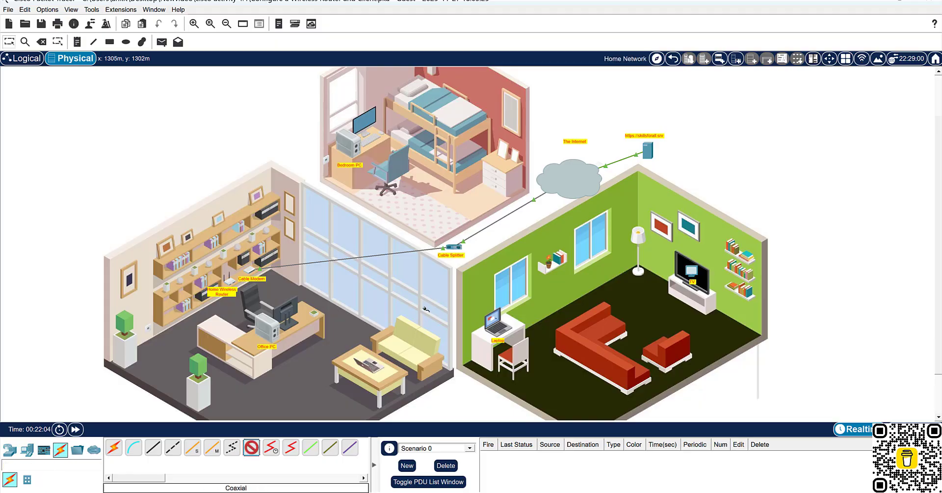
{"action": "left_click", "coordinate": [453, 247]}
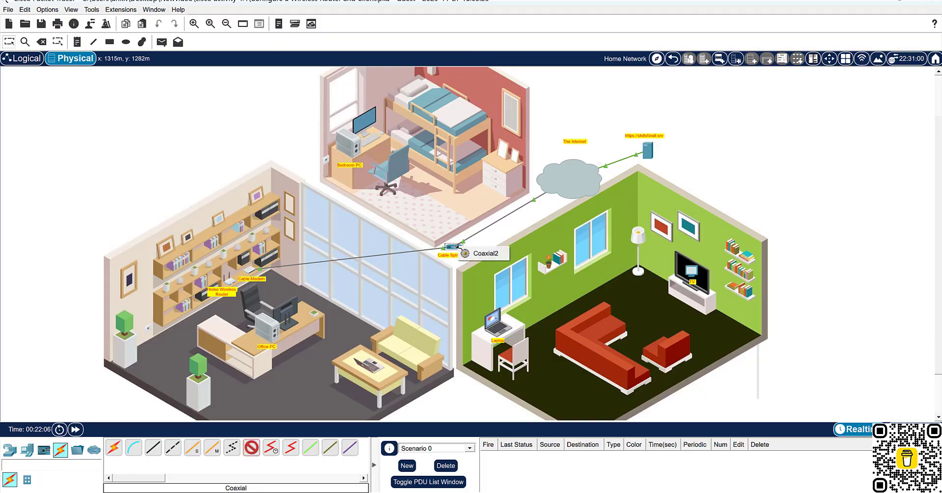
{"action": "left_click", "coordinate": [484, 254]}
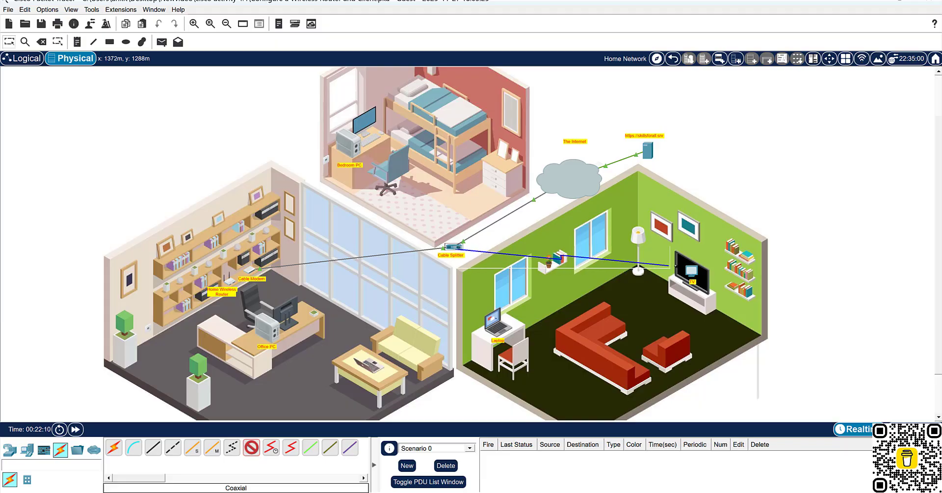
{"action": "left_click", "coordinate": [692, 273]}
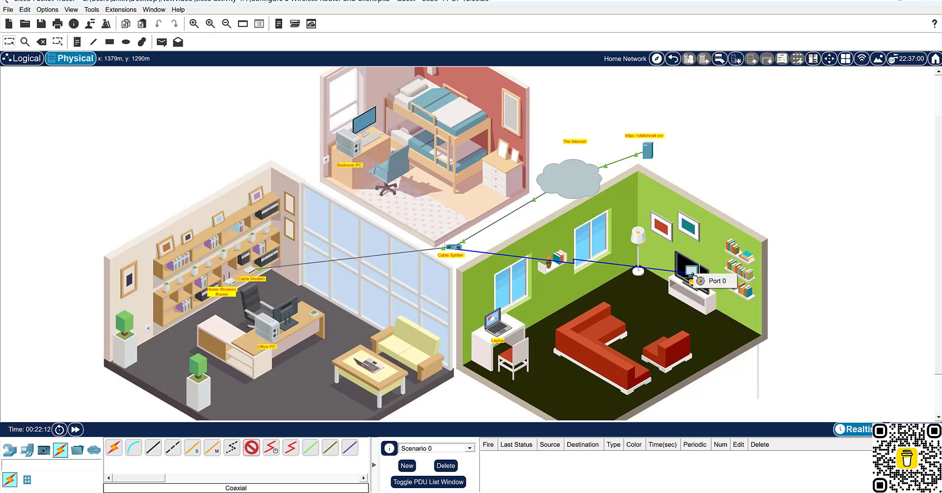
{"action": "left_click", "coordinate": [717, 281]}
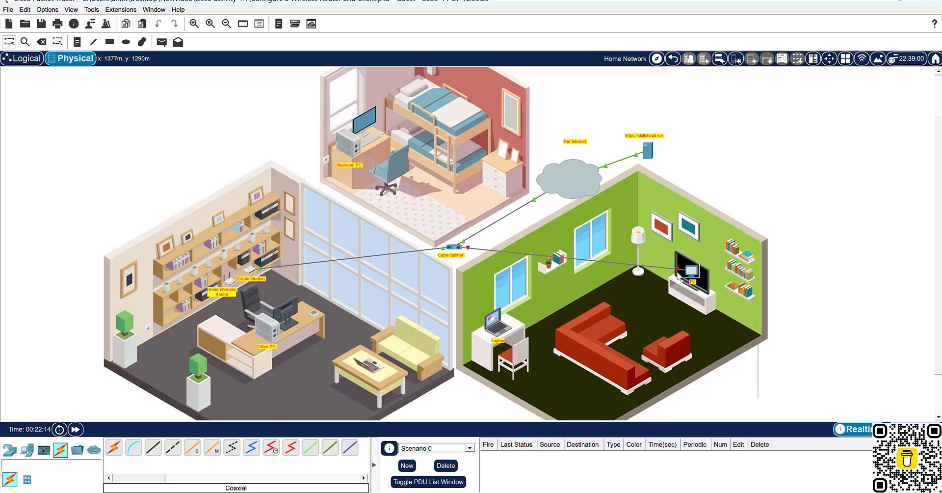
{"action": "scroll", "coordinate": [499, 266], "scroll_direction": "up", "scroll_amount": 3}
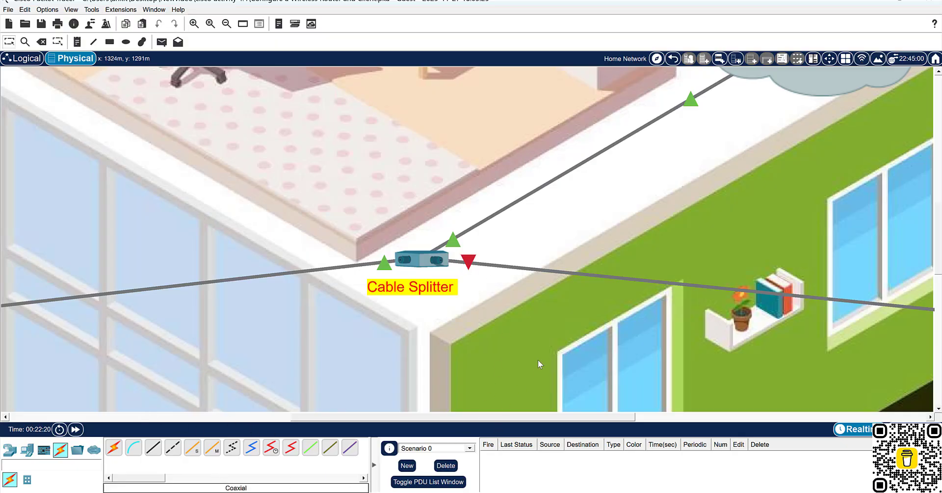
{"action": "scroll", "coordinate": [617, 304], "scroll_direction": "down", "scroll_amount": 3}
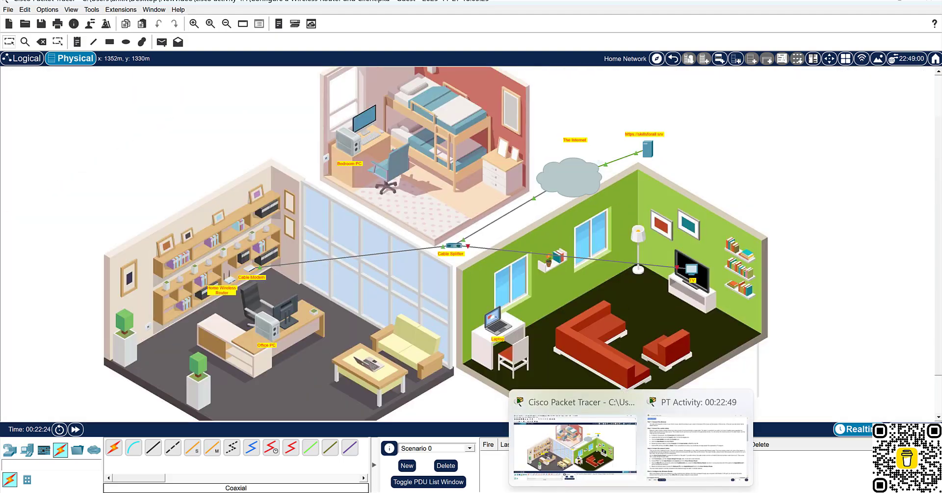
{"action": "left_click", "coordinate": [677, 454]}
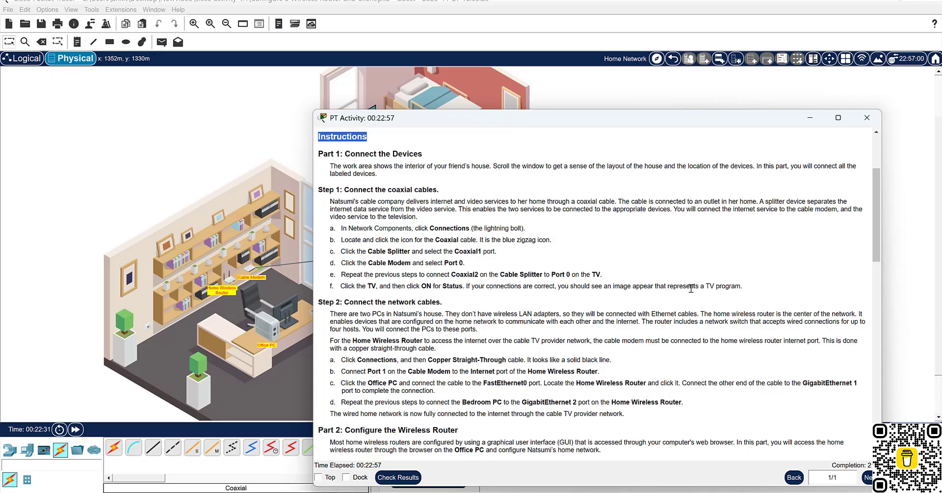
Set the TV's Status to ON so it shows a program, then close its window.
{"action": "left_click", "coordinate": [162, 200]}
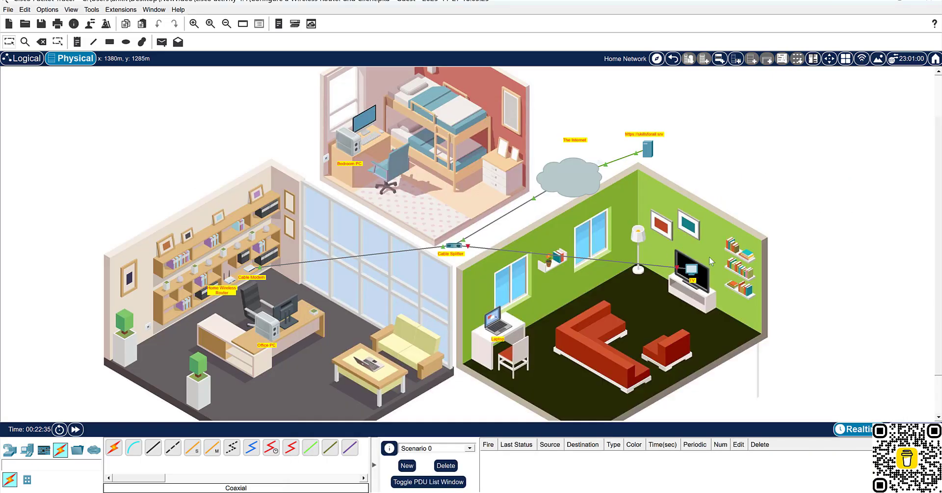
{"action": "left_click", "coordinate": [693, 270]}
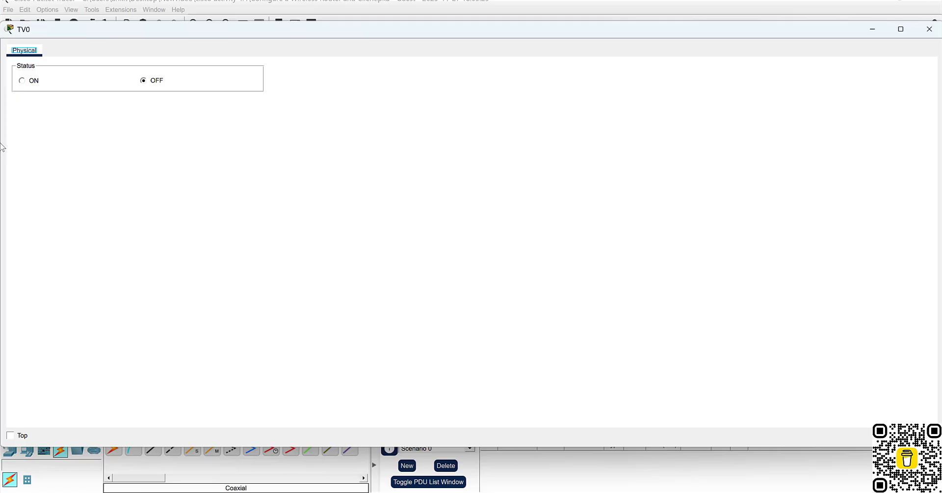
{"action": "left_click", "coordinate": [23, 81]}
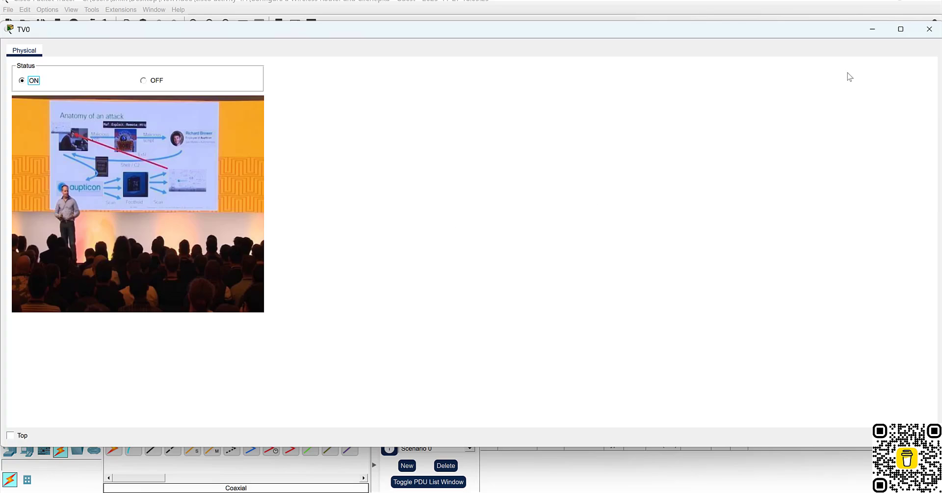
{"action": "left_click", "coordinate": [928, 32]}
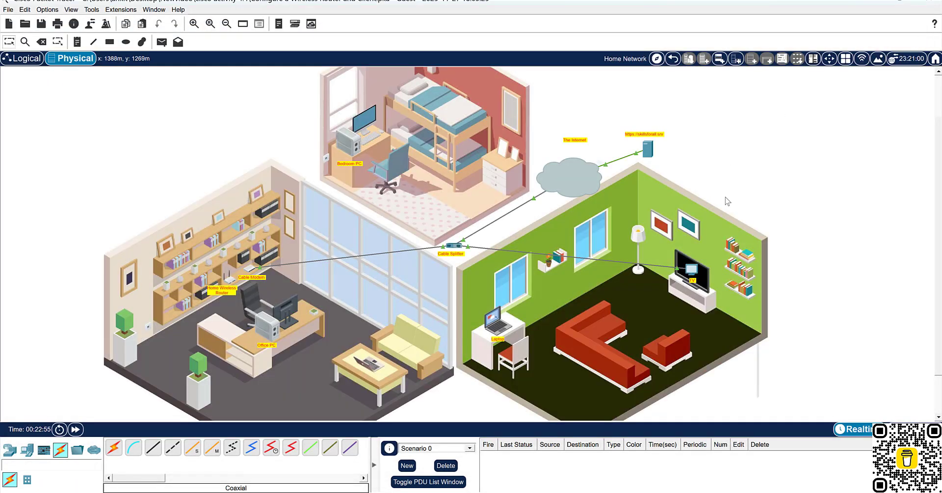
Zoom in and out over the house plan to check the splitter, modem and TV cabling.
{"action": "scroll", "coordinate": [479, 261], "scroll_direction": "up", "scroll_amount": 5}
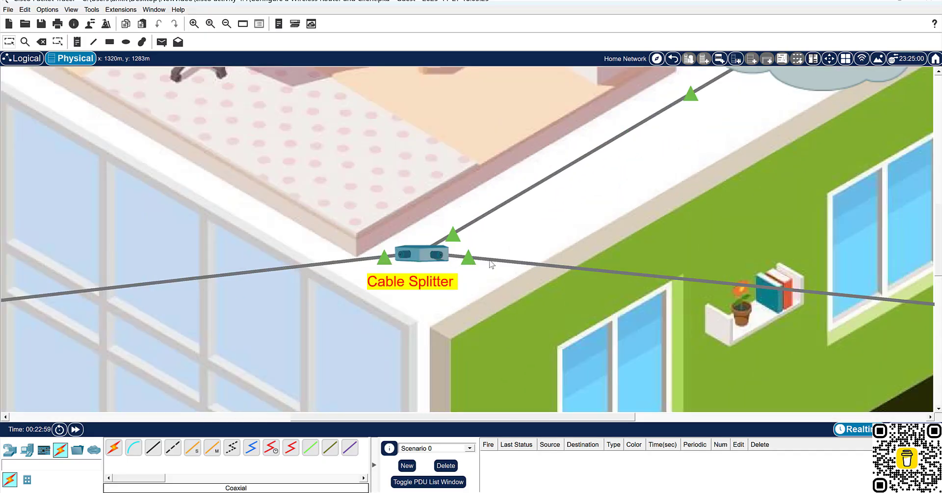
{"action": "scroll", "coordinate": [529, 273], "scroll_direction": "down", "scroll_amount": 5}
{"action": "scroll", "coordinate": [800, 291], "scroll_direction": "up", "scroll_amount": 5}
{"action": "scroll", "coordinate": [800, 290], "scroll_direction": "up", "scroll_amount": 2}
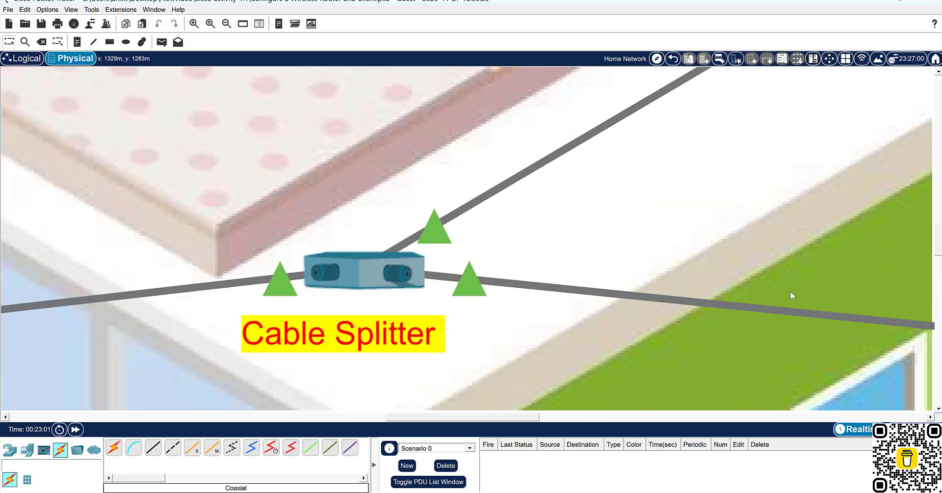
{"action": "scroll", "coordinate": [790, 291], "scroll_direction": "down", "scroll_amount": 6}
{"action": "scroll", "coordinate": [832, 297], "scroll_direction": "up", "scroll_amount": 5}
{"action": "scroll", "coordinate": [842, 307], "scroll_direction": "down", "scroll_amount": 1}
{"action": "scroll", "coordinate": [839, 313], "scroll_direction": "down", "scroll_amount": 3}
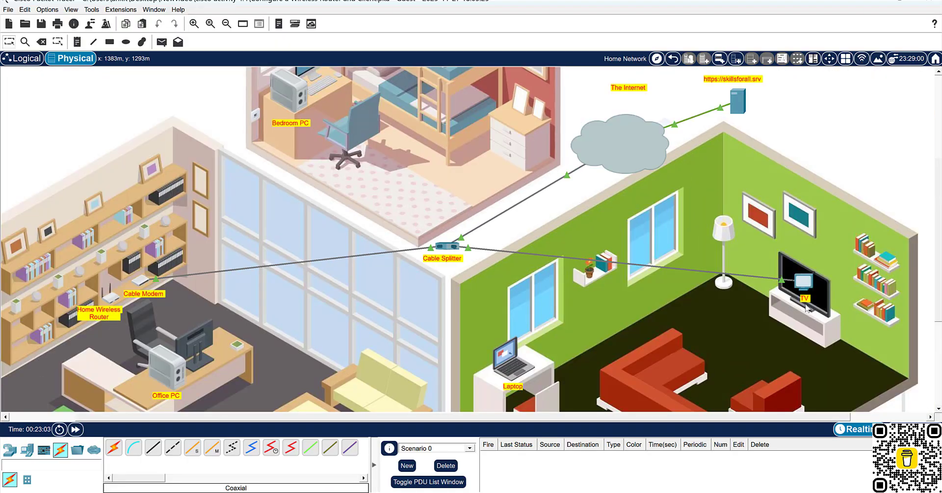
{"action": "scroll", "coordinate": [809, 310], "scroll_direction": "up", "scroll_amount": 2}
Scroll the instructions to Step 2, check the OneNote notes full-page, then bring the instructions forward.
{"action": "mouse_move", "coordinate": [696, 486]}
{"action": "left_click", "coordinate": [694, 441]}
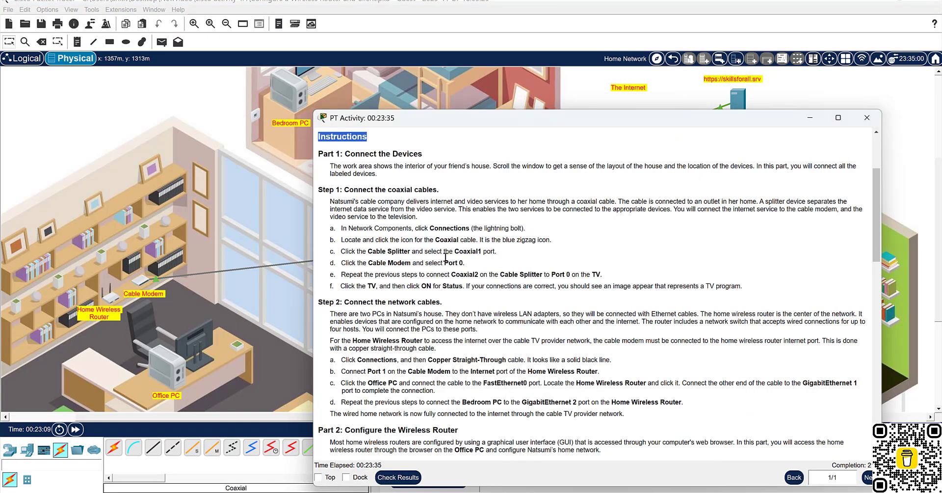
{"action": "scroll", "coordinate": [548, 272], "scroll_direction": "down", "scroll_amount": 1}
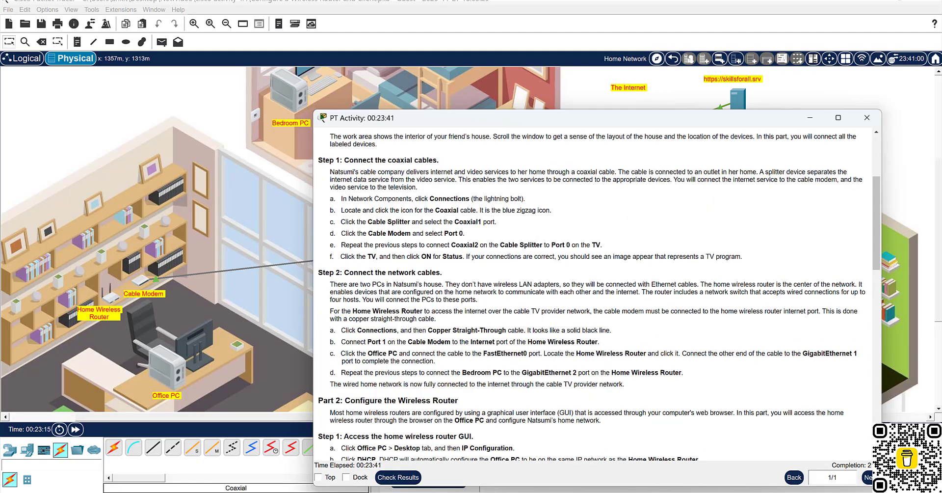
{"action": "left_click", "coordinate": [652, 448]}
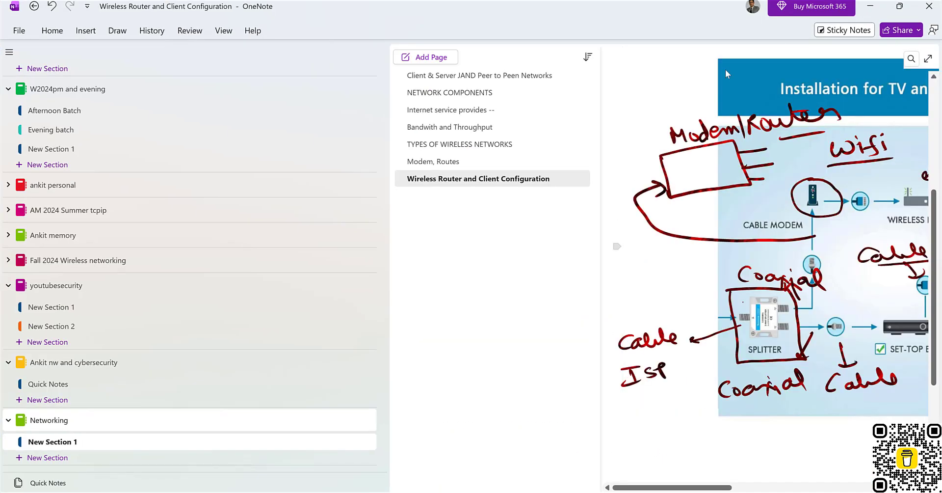
{"action": "left_click", "coordinate": [927, 58]}
{"action": "left_click", "coordinate": [919, 21]}
{"action": "mouse_move", "coordinate": [633, 490]}
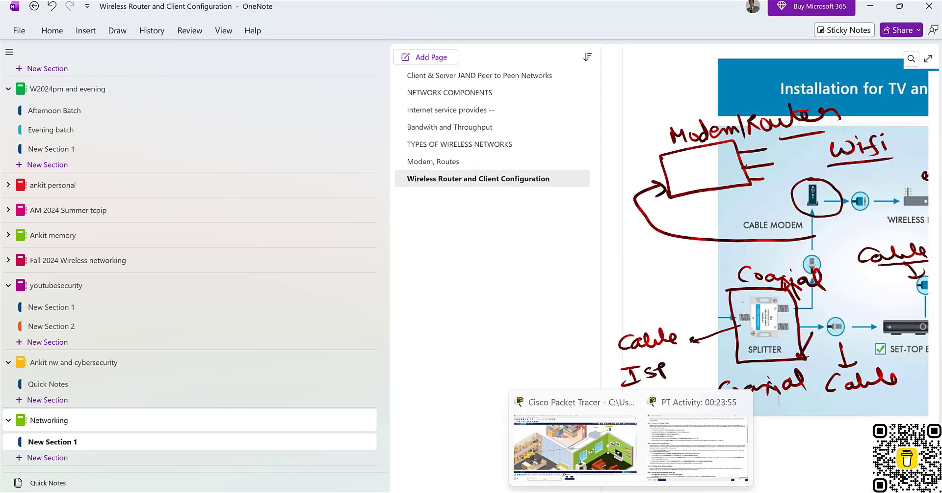
{"action": "left_click", "coordinate": [692, 438]}
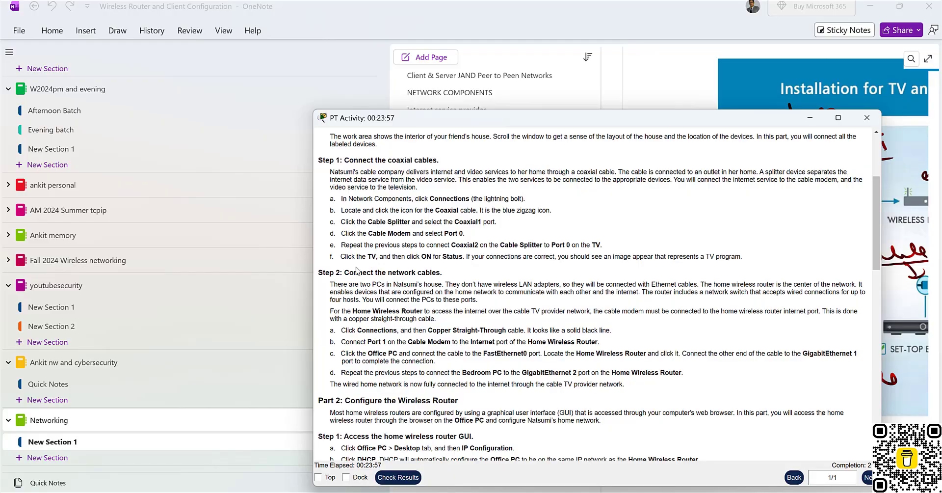
{"action": "scroll", "coordinate": [358, 272], "scroll_direction": "down", "scroll_amount": 1}
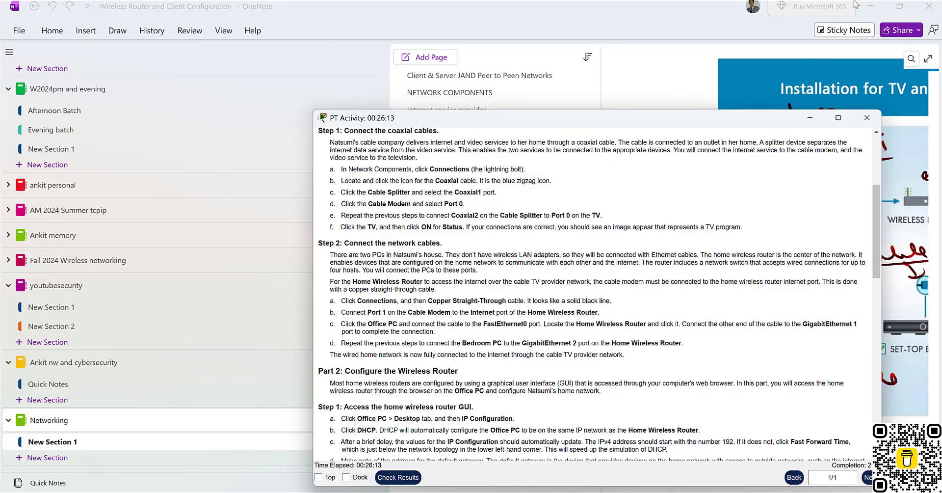
In full-page OneNote, label the modem–router link 'Copper straight thru Cable' in red ink.
{"action": "left_click", "coordinate": [810, 118]}
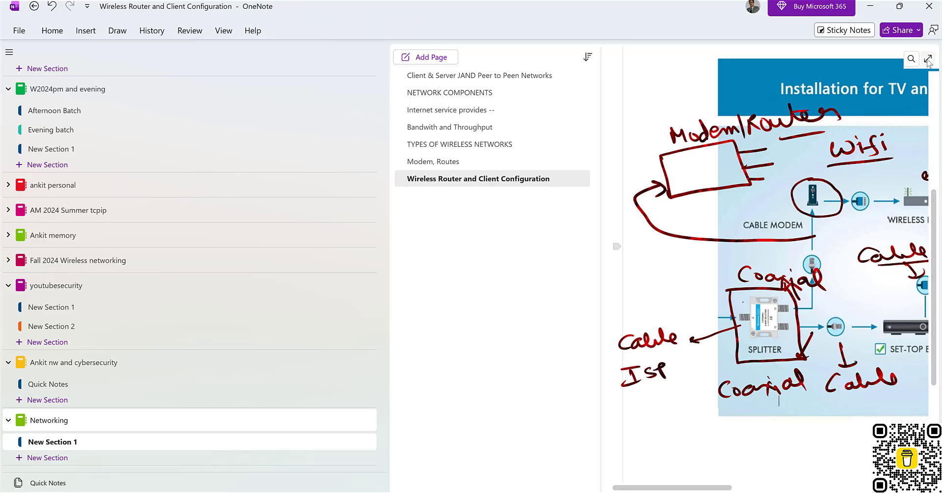
{"action": "left_click", "coordinate": [928, 59]}
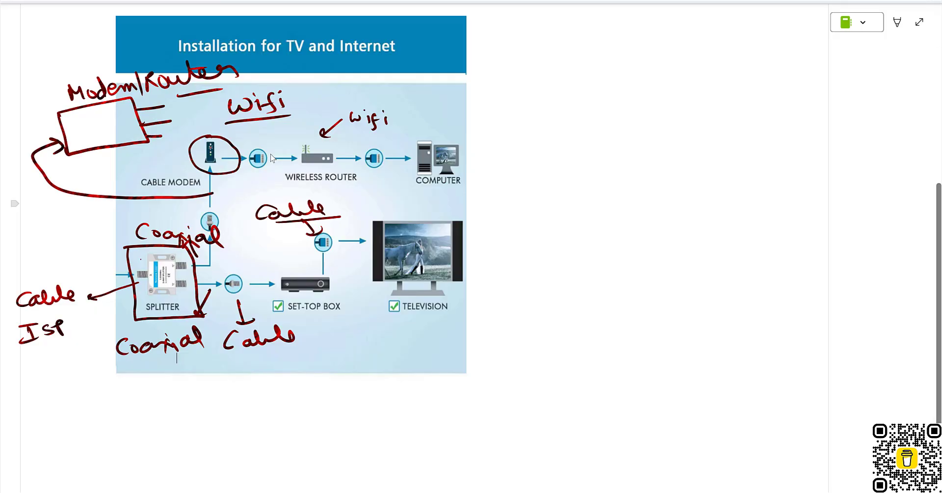
{"action": "mouse_move", "coordinate": [282, 152]}
{"action": "left_mouse_down"}
{"action": "mouse_move", "coordinate": [300, 129]}
{"action": "mouse_move", "coordinate": [343, 111]}
{"action": "left_mouse_up"}
{"action": "left_click_drag", "start_coordinate": [336, 109], "coordinate": [341, 119]}
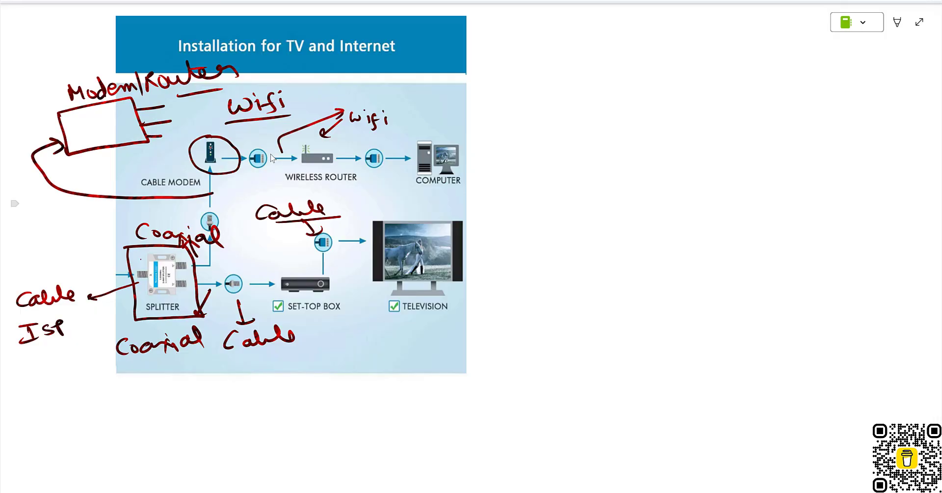
{"action": "left_click_drag", "start_coordinate": [359, 90], "coordinate": [371, 94]}
{"action": "mouse_move", "coordinate": [379, 92]}
{"action": "left_mouse_down"}
{"action": "mouse_move", "coordinate": [383, 113]}
{"action": "mouse_move", "coordinate": [406, 92]}
{"action": "mouse_move", "coordinate": [455, 76]}
{"action": "mouse_move", "coordinate": [509, 73]}
{"action": "mouse_move", "coordinate": [547, 55]}
{"action": "mouse_move", "coordinate": [544, 67]}
{"action": "left_mouse_up"}
{"action": "left_click_drag", "start_coordinate": [508, 54], "coordinate": [513, 56]}
{"action": "left_click_drag", "start_coordinate": [537, 66], "coordinate": [558, 59]}
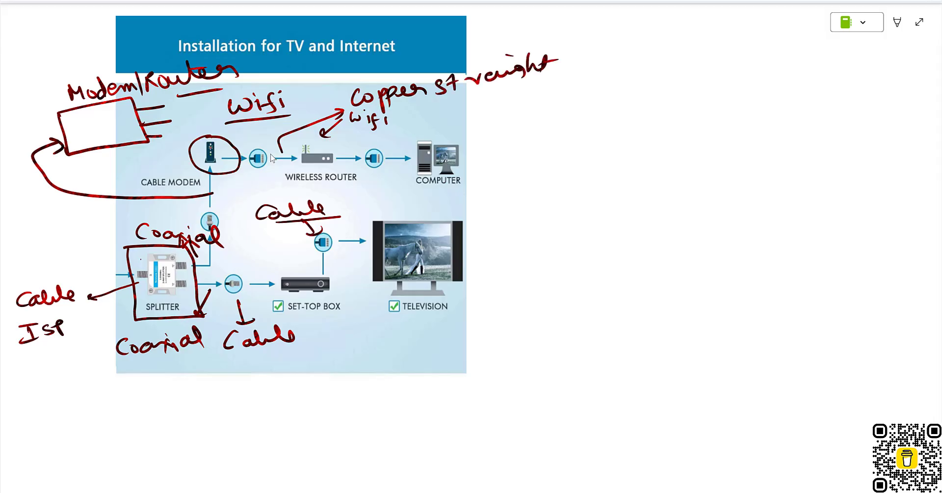
{"action": "mouse_move", "coordinate": [499, 91]}
{"action": "left_mouse_down"}
{"action": "mouse_move", "coordinate": [498, 110]}
{"action": "mouse_move", "coordinate": [657, 88]}
{"action": "left_mouse_up"}
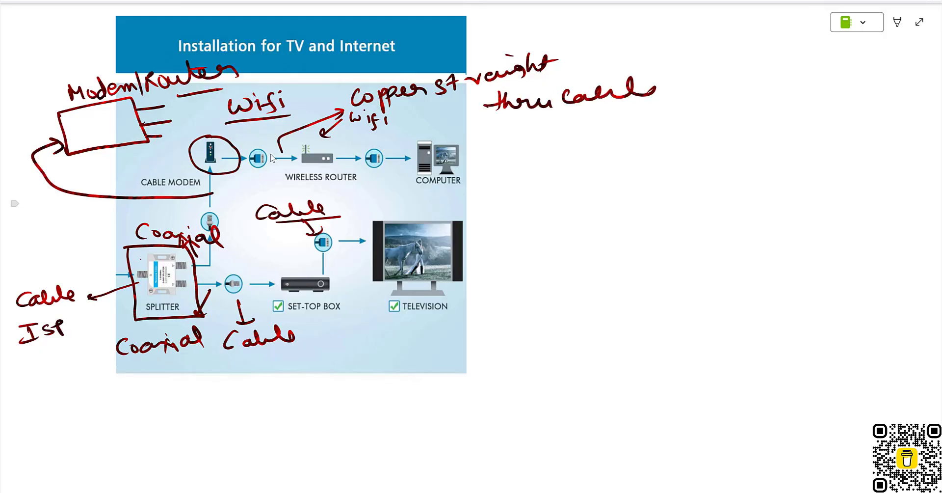
Label the set-top box–TV link 'Copper straight thru Cable' too, then minimize OneNote.
{"action": "left_click_drag", "start_coordinate": [297, 263], "coordinate": [322, 264]}
{"action": "mouse_move", "coordinate": [251, 246]}
{"action": "left_mouse_down"}
{"action": "mouse_move", "coordinate": [250, 260]}
{"action": "mouse_move", "coordinate": [317, 241]}
{"action": "mouse_move", "coordinate": [373, 251]}
{"action": "mouse_move", "coordinate": [343, 277]}
{"action": "mouse_move", "coordinate": [393, 267]}
{"action": "left_mouse_up"}
{"action": "mouse_move", "coordinate": [351, 294]}
{"action": "left_mouse_down"}
{"action": "mouse_move", "coordinate": [362, 300]}
{"action": "mouse_move", "coordinate": [403, 282]}
{"action": "left_mouse_up"}
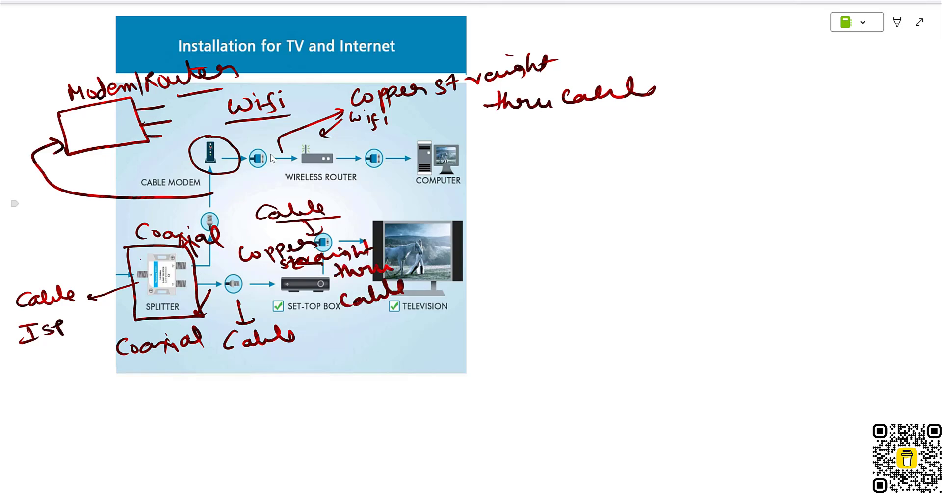
{"action": "left_click_drag", "start_coordinate": [351, 320], "coordinate": [409, 304]}
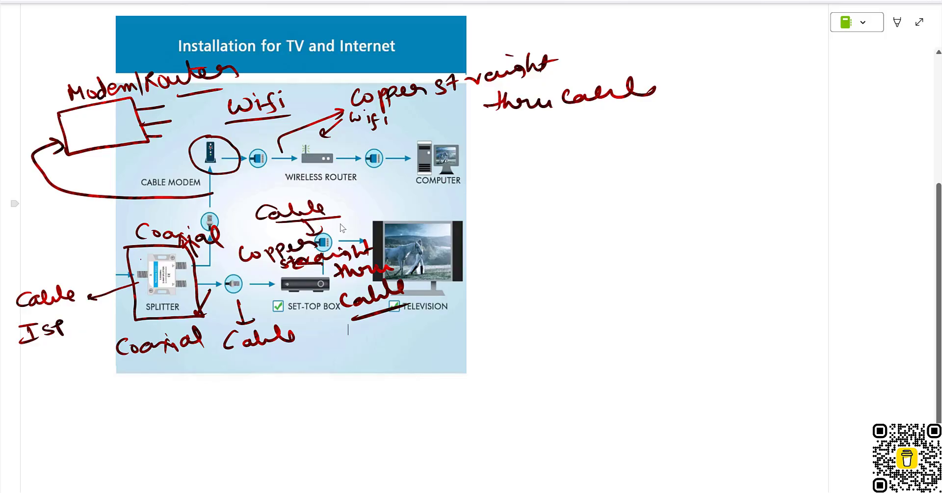
{"action": "left_click", "coordinate": [919, 22]}
{"action": "left_click", "coordinate": [870, 6]}
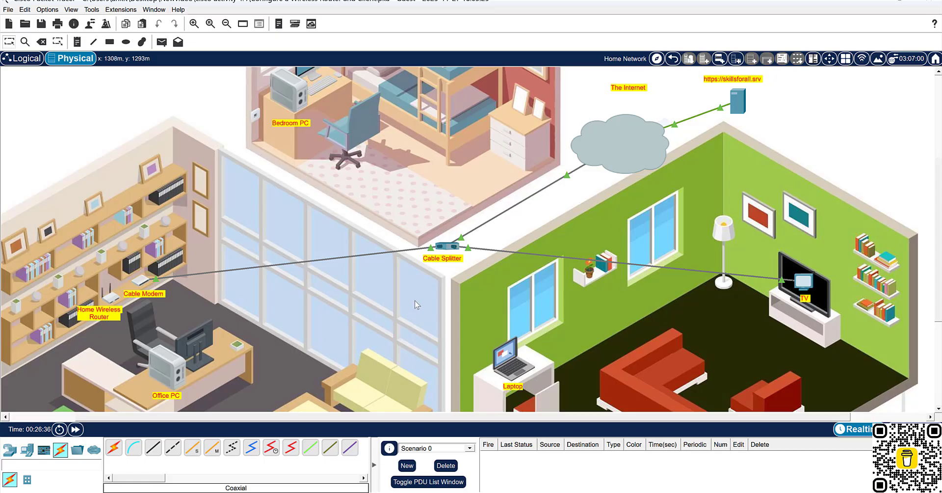
{"action": "scroll", "coordinate": [417, 294], "scroll_direction": "down", "scroll_amount": 2}
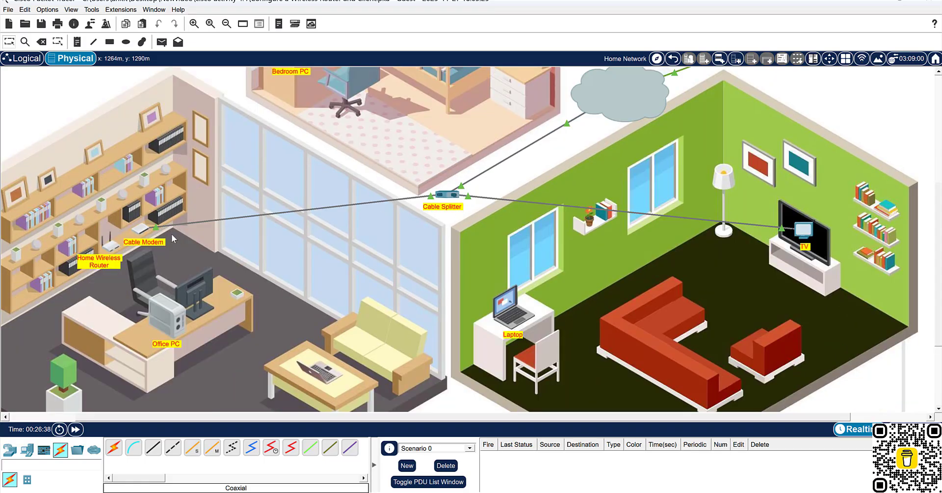
{"action": "left_click", "coordinate": [146, 230]}
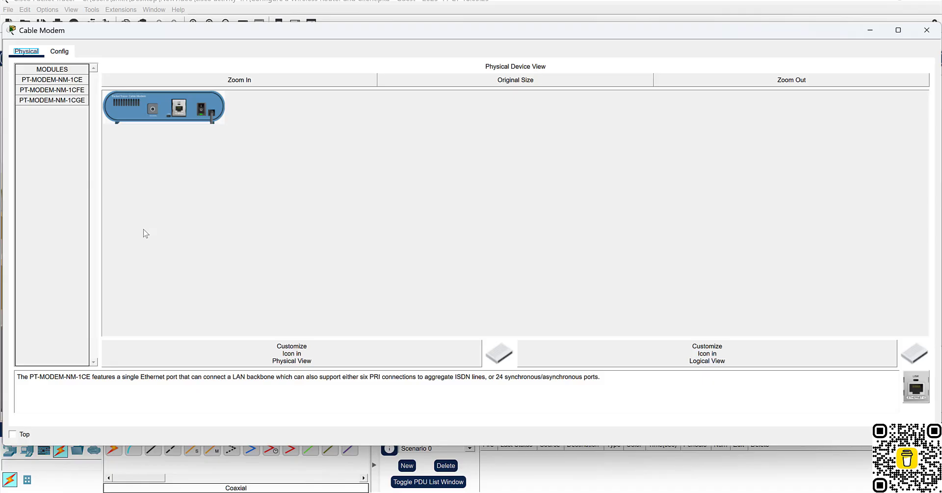
{"action": "left_click", "coordinate": [929, 29]}
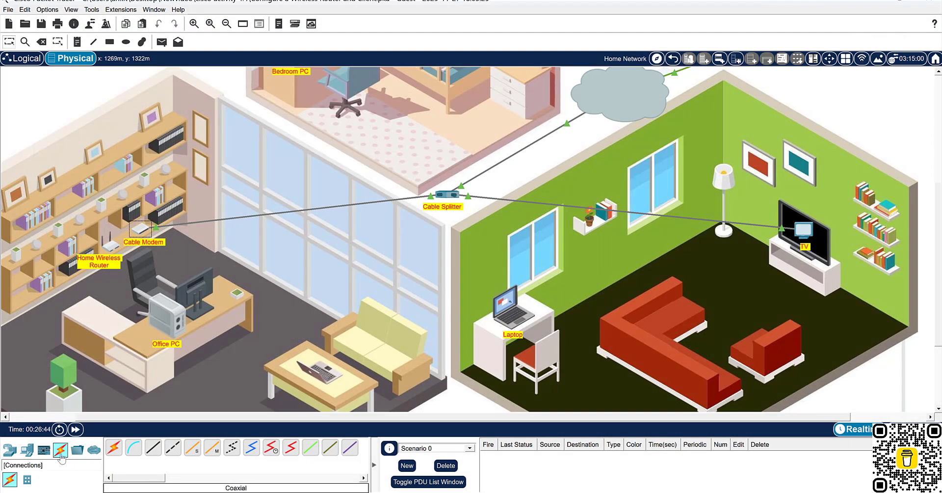
Connect a copper straight-through cable from the Cable Modem's Port 1 to the router's Internet port.
{"action": "left_click", "coordinate": [155, 448]}
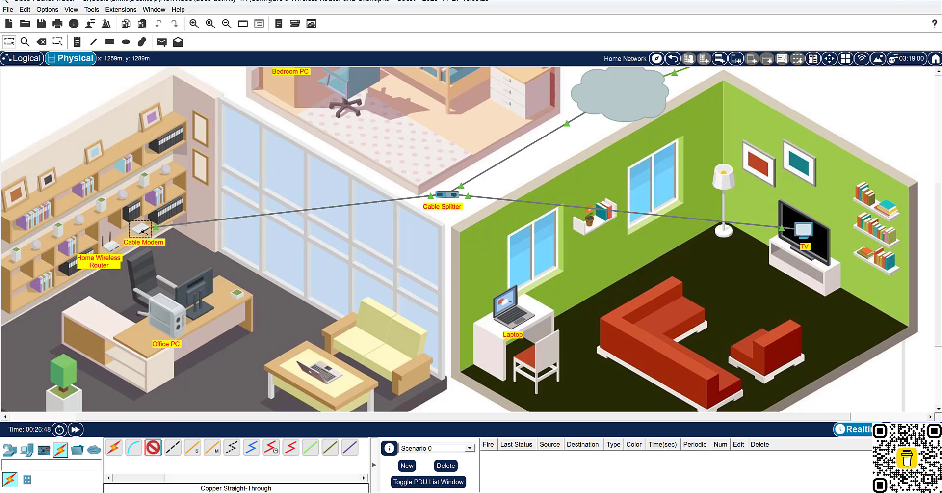
{"action": "left_click", "coordinate": [143, 231]}
{"action": "left_click", "coordinate": [151, 238]}
{"action": "left_click", "coordinate": [113, 245]}
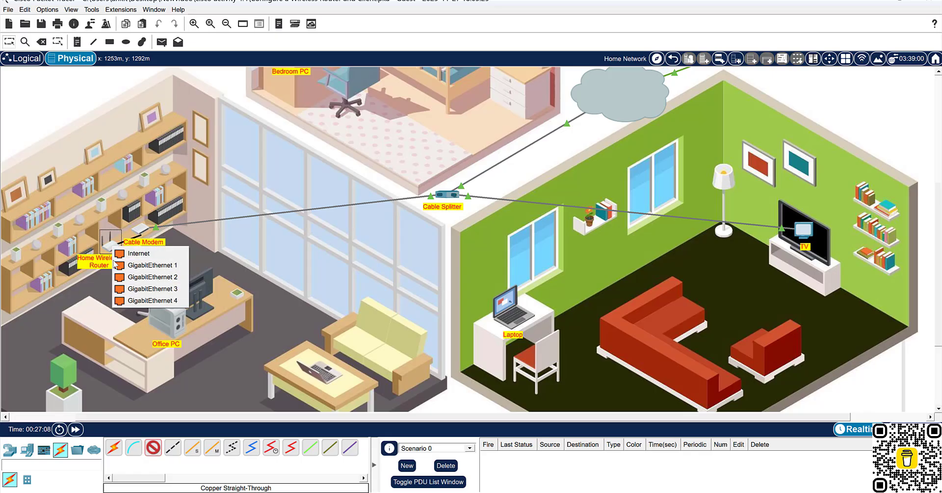
{"action": "left_click", "coordinate": [132, 253]}
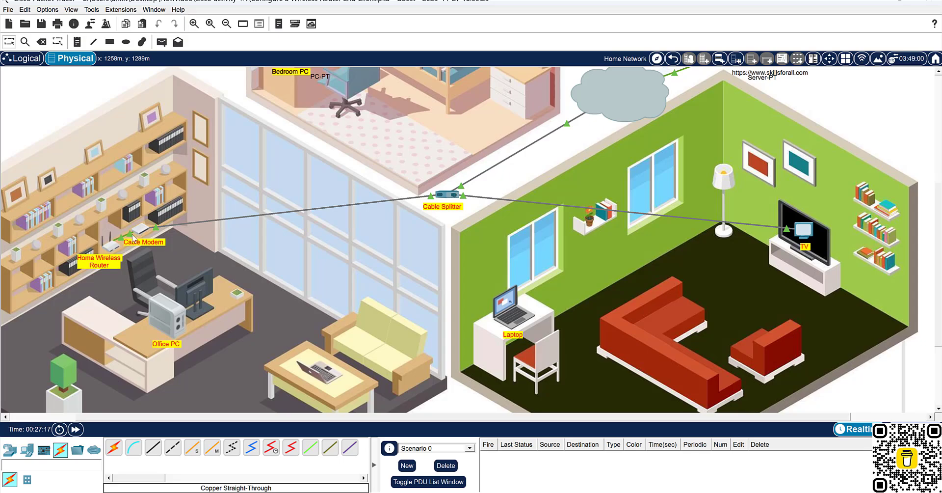
{"action": "mouse_move", "coordinate": [128, 240]}
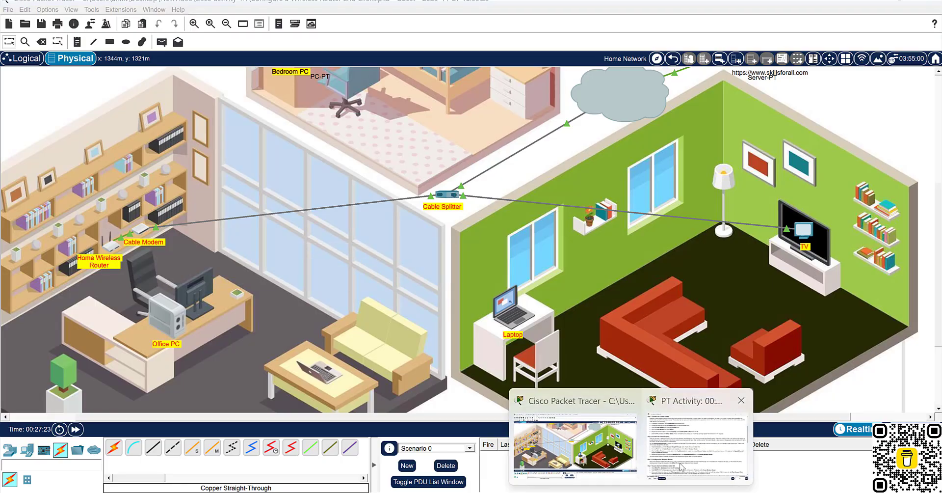
{"action": "left_click", "coordinate": [696, 422]}
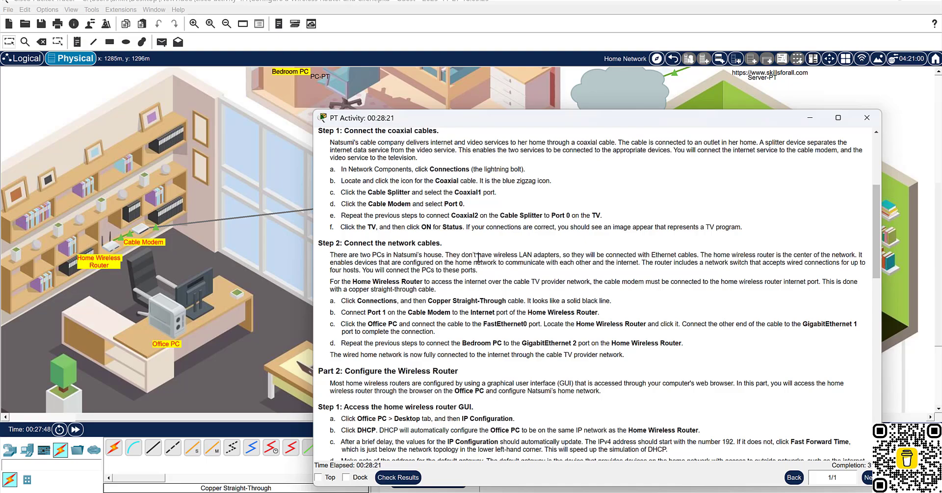
{"action": "left_click_drag", "start_coordinate": [468, 254], "coordinate": [564, 255]}
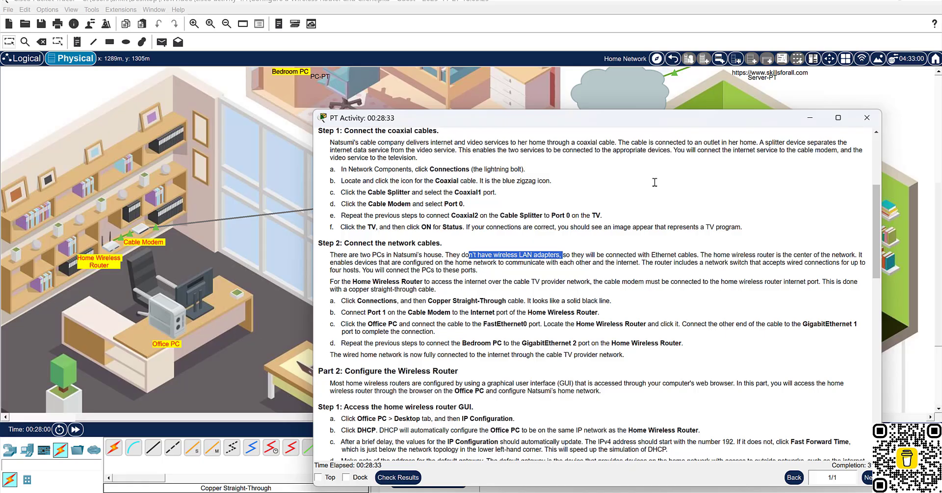
{"action": "left_click", "coordinate": [810, 118]}
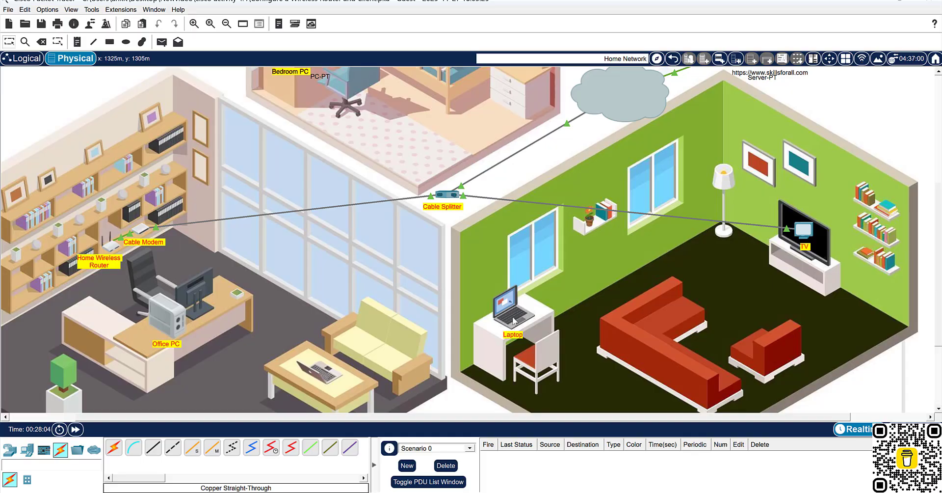
Run a copper straight-through cable from the router's GigabitEthernet 1 to the Office PC's FastEthernet0.
{"action": "mouse_move", "coordinate": [514, 321]}
{"action": "left_click", "coordinate": [149, 448]}
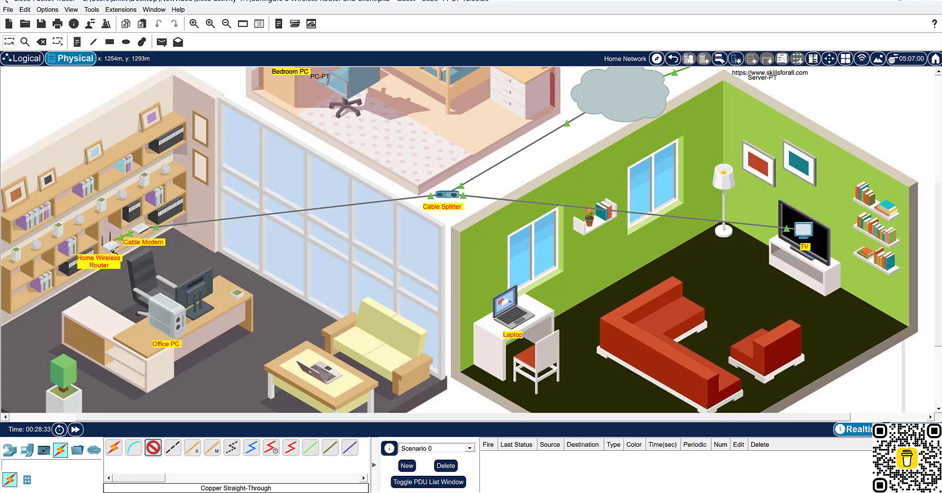
{"action": "left_click", "coordinate": [112, 245]}
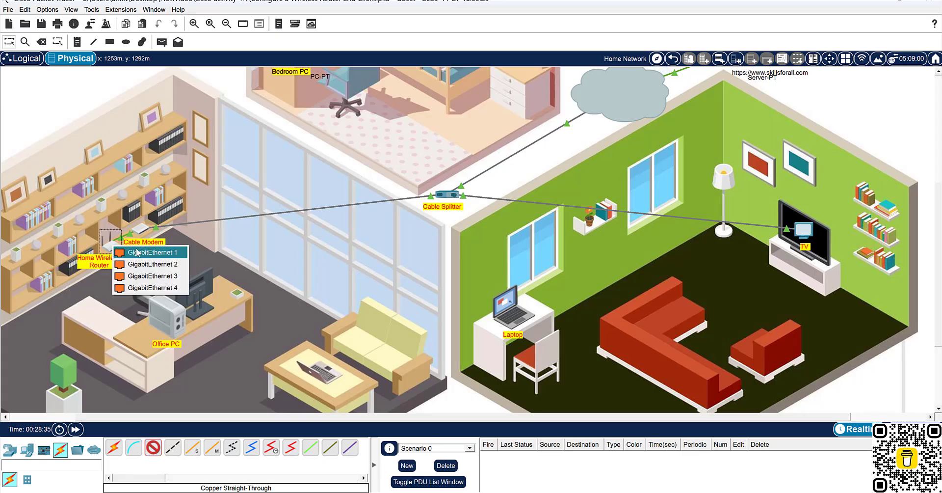
{"action": "left_click", "coordinate": [137, 252]}
{"action": "left_click", "coordinate": [170, 319]}
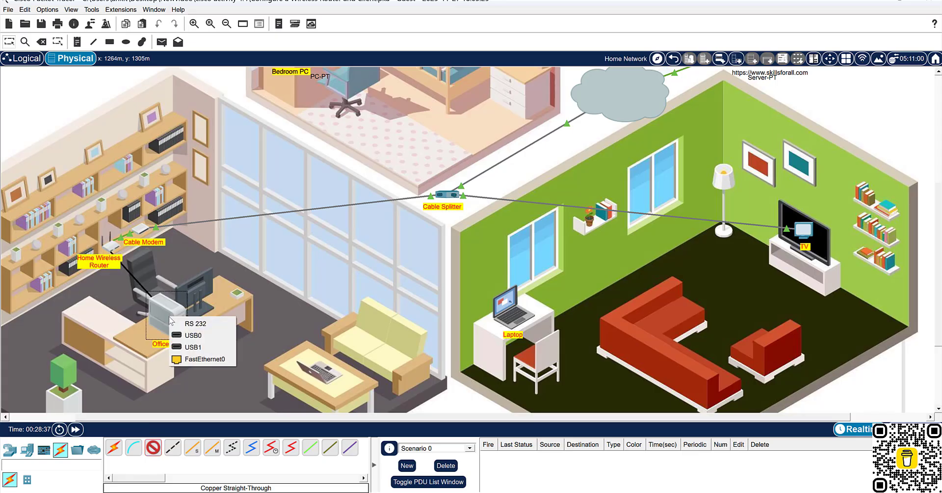
{"action": "left_click", "coordinate": [204, 358]}
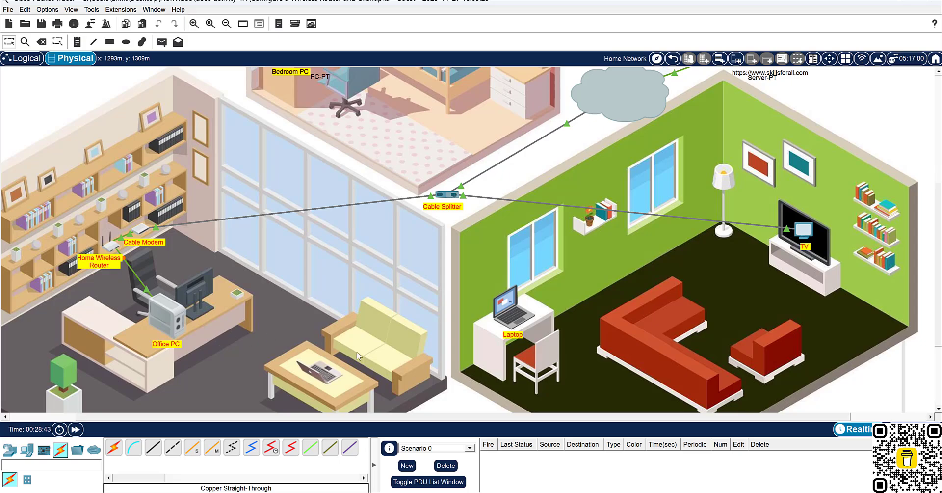
{"action": "mouse_move", "coordinate": [577, 492]}
Restore Packet Tracer with the instructions, then send them behind and zoom over the cabled house plan.
{"action": "mouse_move", "coordinate": [630, 492]}
{"action": "left_click", "coordinate": [680, 455]}
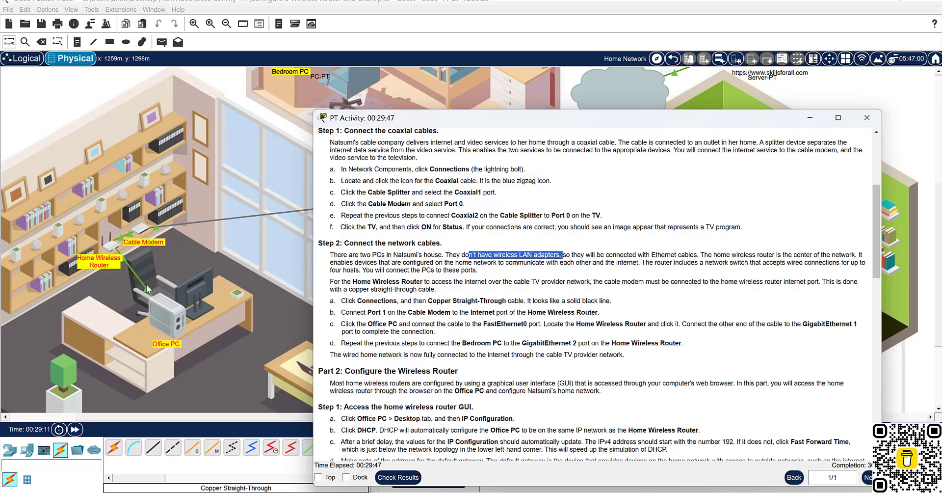
{"action": "left_click", "coordinate": [168, 267]}
{"action": "scroll", "coordinate": [108, 265], "scroll_direction": "up", "scroll_amount": 4}
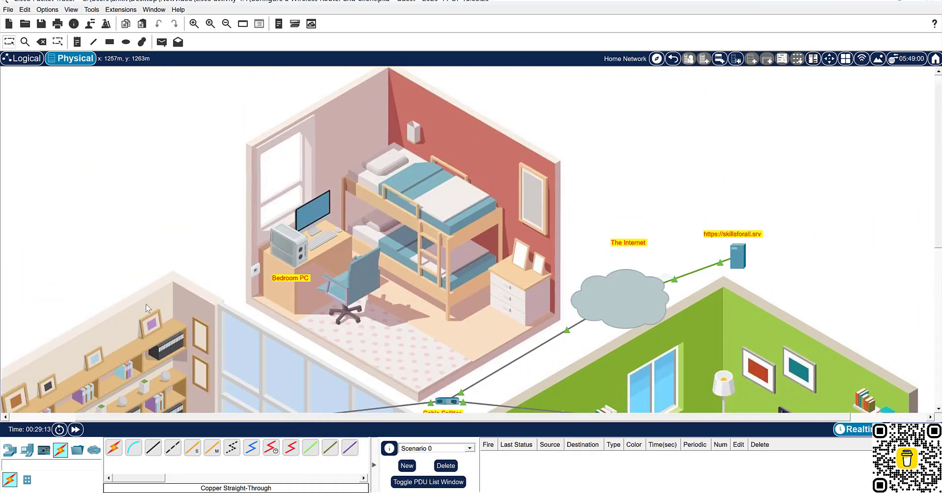
{"action": "scroll", "coordinate": [113, 267], "scroll_direction": "down", "scroll_amount": 5}
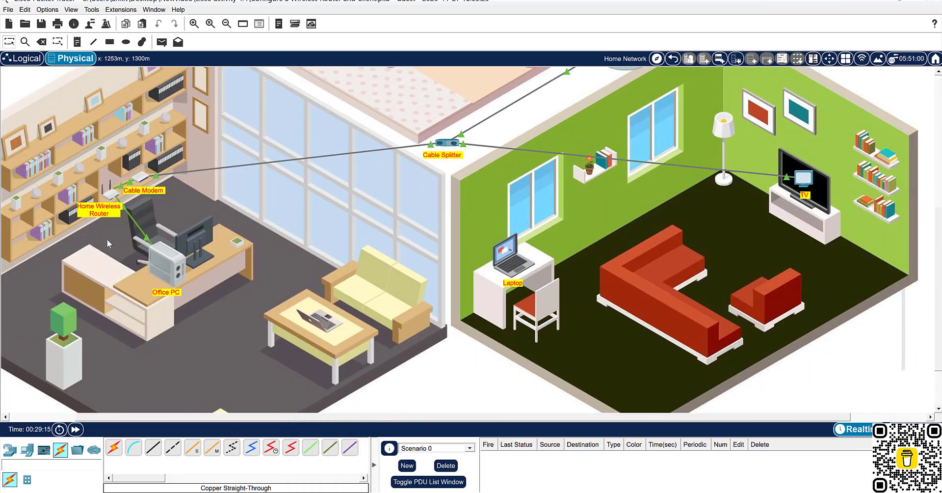
{"action": "scroll", "coordinate": [97, 197], "scroll_direction": "up", "scroll_amount": 5, "text": "ctrl"}
{"action": "scroll", "coordinate": [199, 298], "scroll_direction": "down", "scroll_amount": 5, "text": "ctrl"}
{"action": "scroll", "coordinate": [81, 201], "scroll_direction": "up", "scroll_amount": 4, "text": "ctrl"}
{"action": "scroll", "coordinate": [84, 239], "scroll_direction": "down", "scroll_amount": 2, "text": "ctrl"}
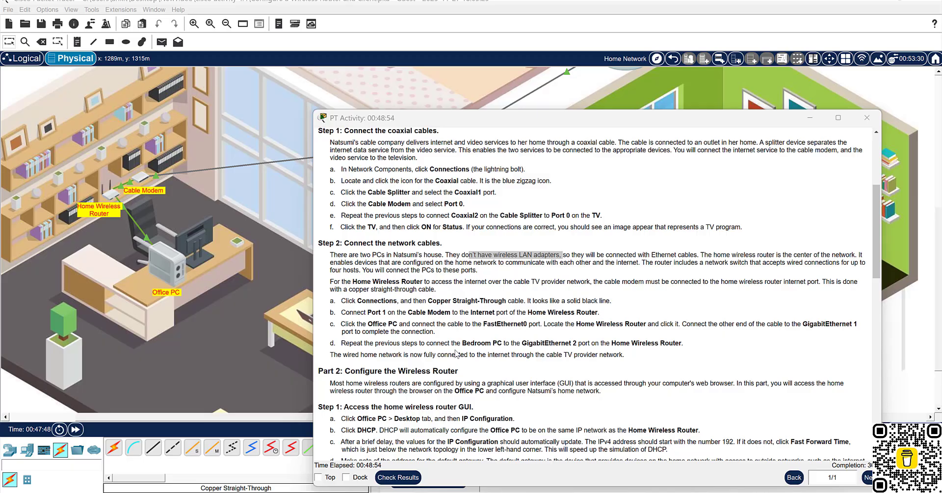
Hide the activity instructions and scroll the house plan up toward the bedroom.
{"action": "left_click", "coordinate": [268, 371]}
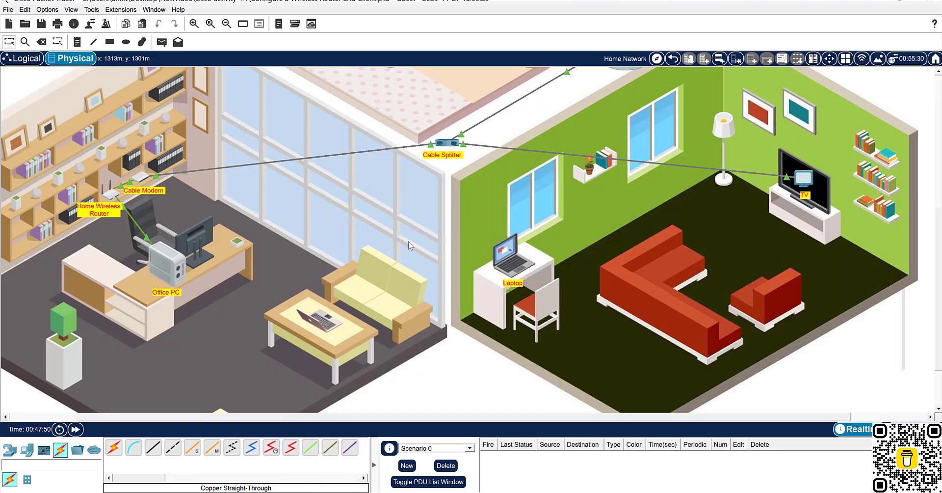
{"action": "scroll", "coordinate": [387, 258], "scroll_direction": "up", "scroll_amount": 2}
{"action": "scroll", "coordinate": [387, 258], "scroll_direction": "up", "scroll_amount": 1}
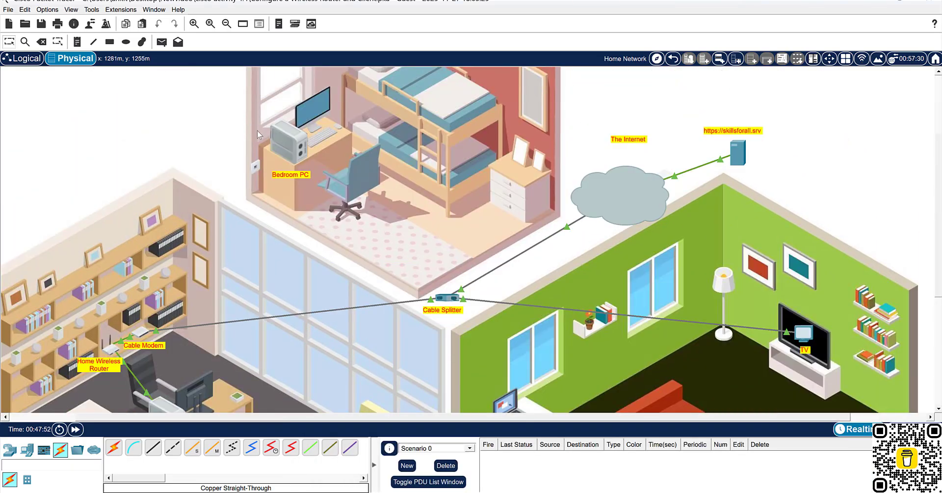
{"action": "mouse_move", "coordinate": [282, 140]}
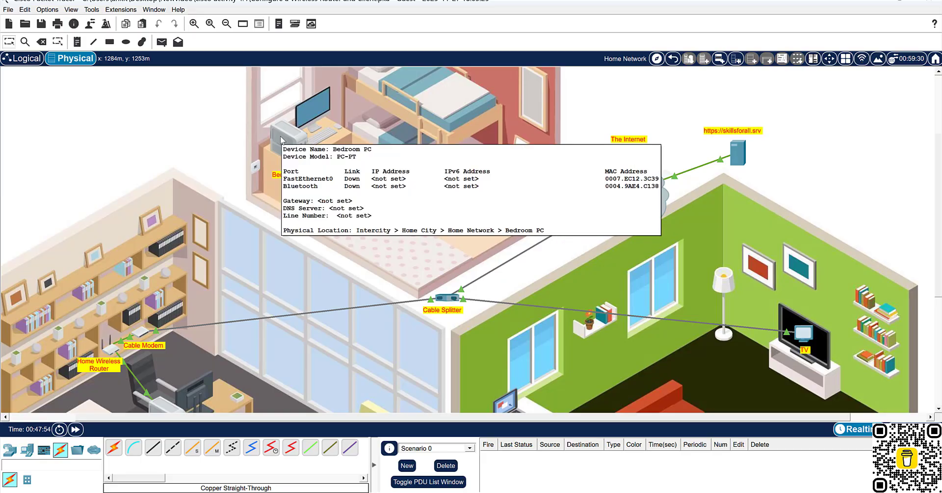
{"action": "scroll", "coordinate": [282, 140], "scroll_direction": "down", "scroll_amount": 1}
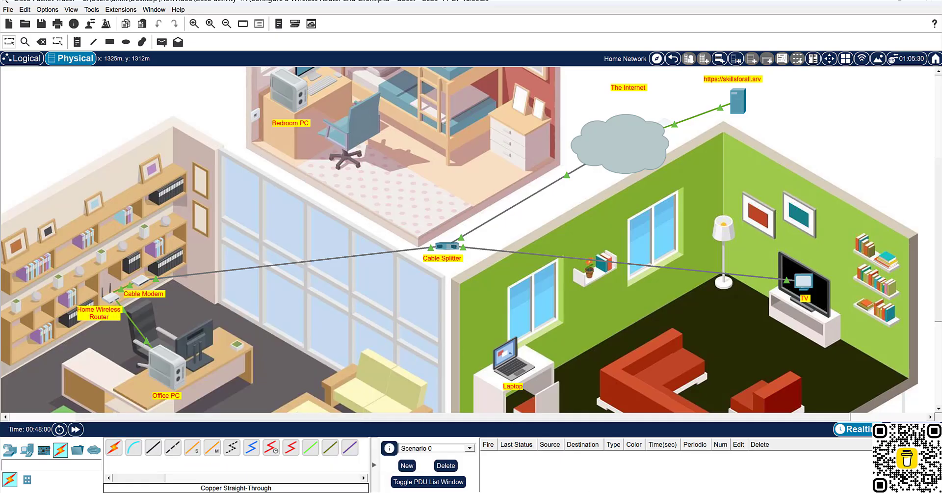
Reopen the instructions, highlight the Copper Straight-Through cable step, then hide them again.
{"action": "left_click", "coordinate": [716, 432]}
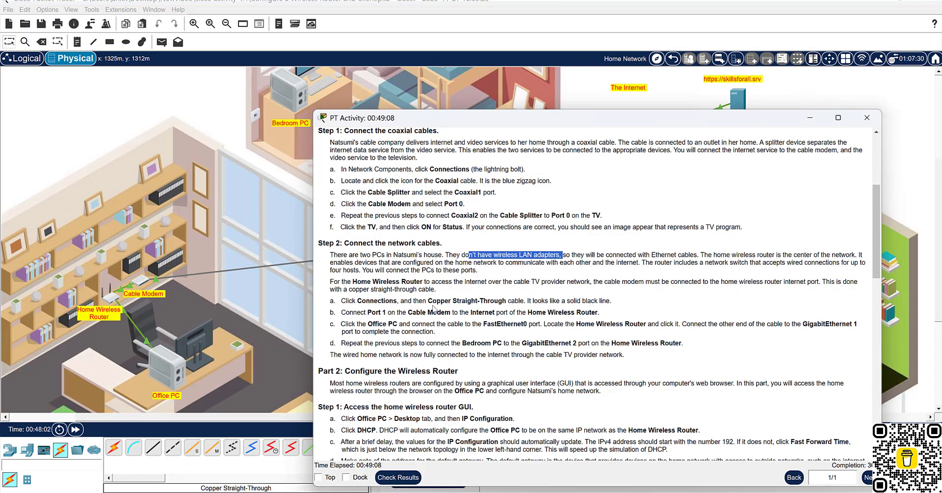
{"action": "left_click_drag", "start_coordinate": [428, 301], "coordinate": [511, 302]}
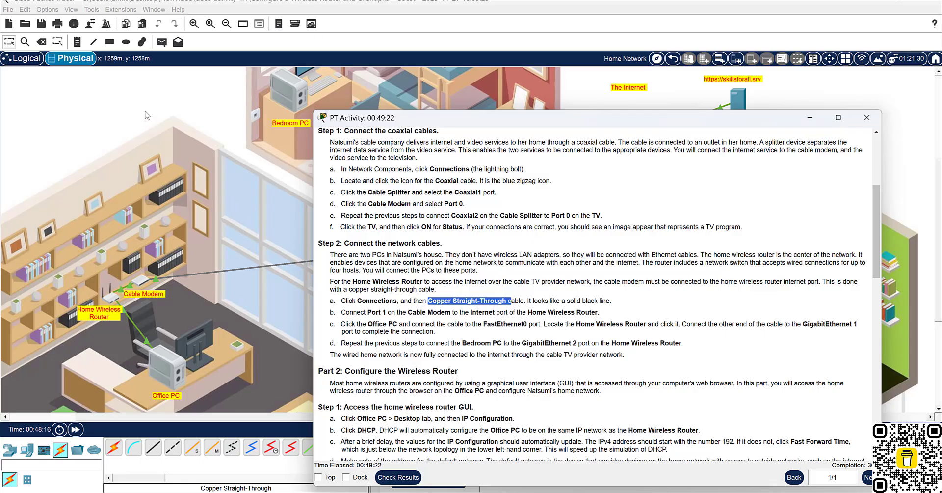
{"action": "left_click", "coordinate": [223, 100]}
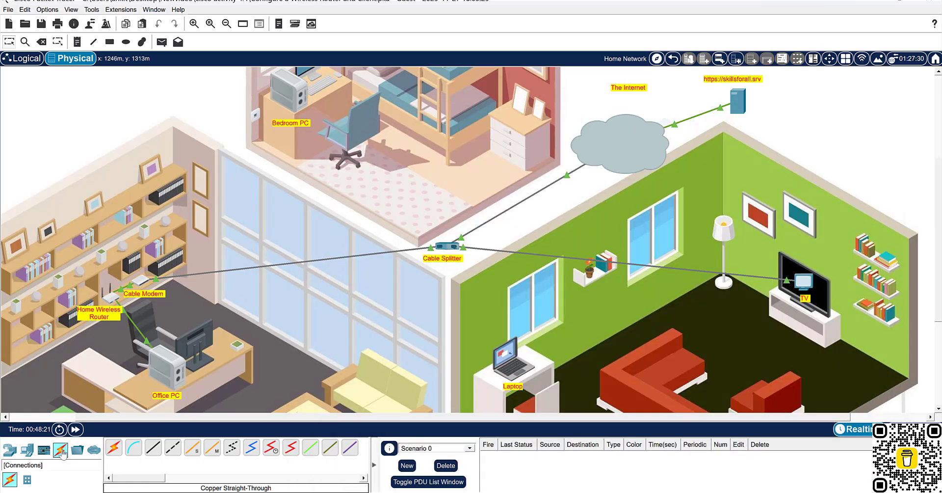
Run a copper straight-through cable from Bedroom PC FastEthernet0 to Home Wireless Router GigabitEthernet 2.
{"action": "left_click", "coordinate": [153, 447]}
{"action": "left_click", "coordinate": [293, 89]}
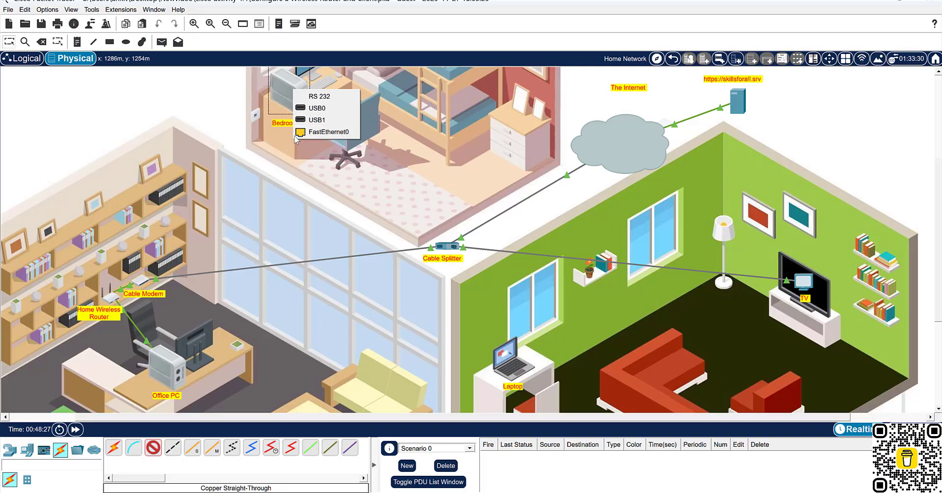
{"action": "left_click", "coordinate": [322, 133]}
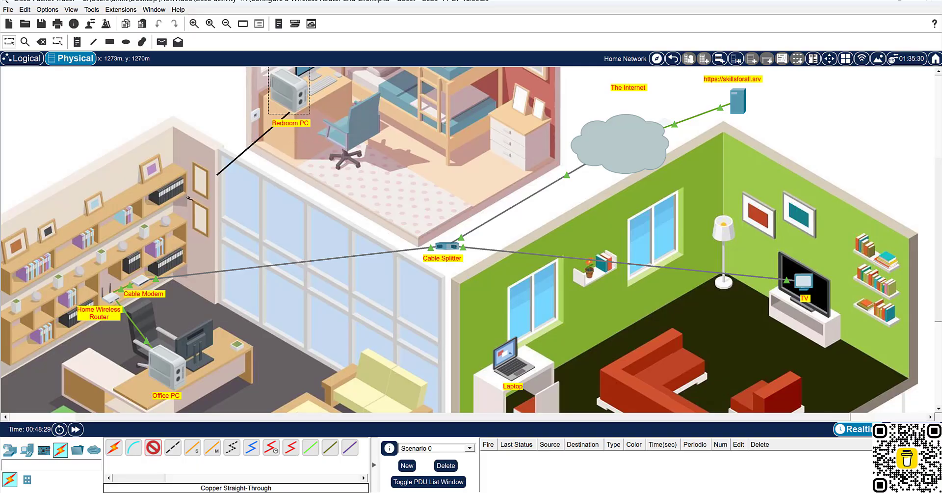
{"action": "left_click", "coordinate": [112, 297]}
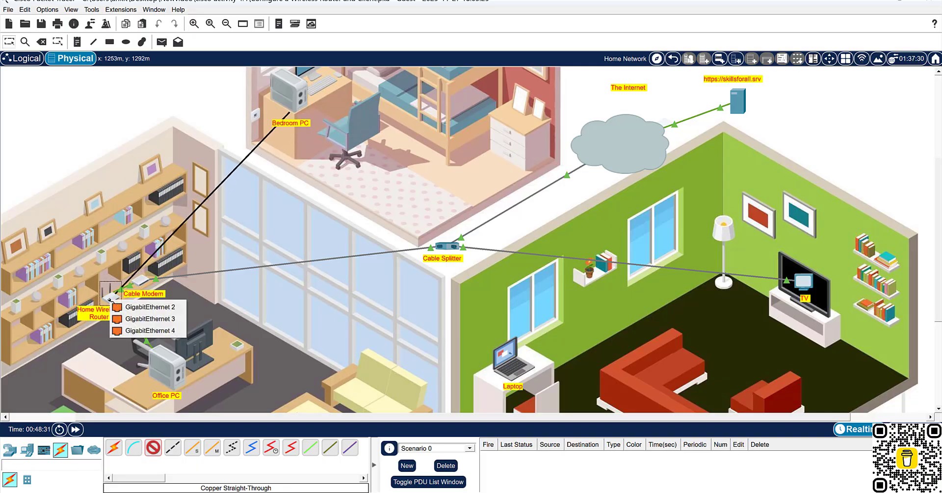
{"action": "left_click", "coordinate": [133, 308]}
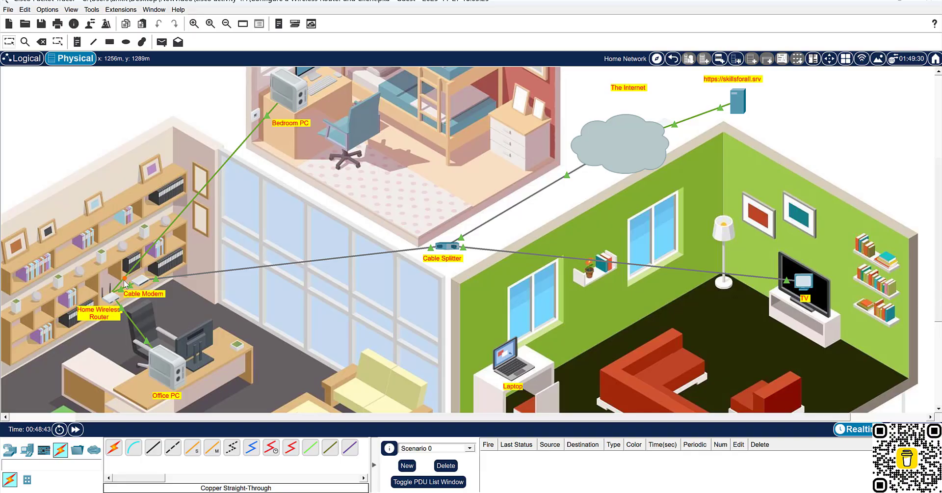
{"action": "mouse_move", "coordinate": [125, 283]}
Fast-forward the simulation time twice, then bring the PT Activity instructions back to the front.
{"action": "left_click", "coordinate": [77, 430]}
{"action": "left_click", "coordinate": [77, 430]}
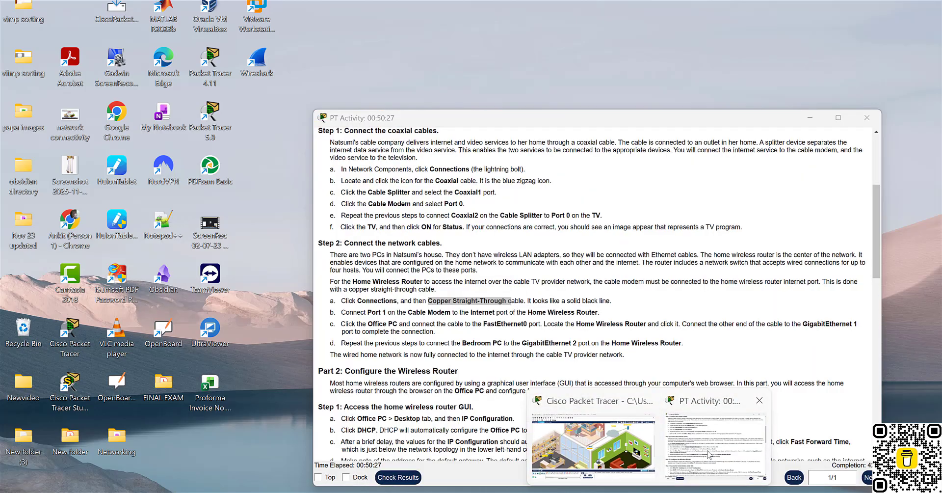
{"action": "left_click", "coordinate": [698, 435]}
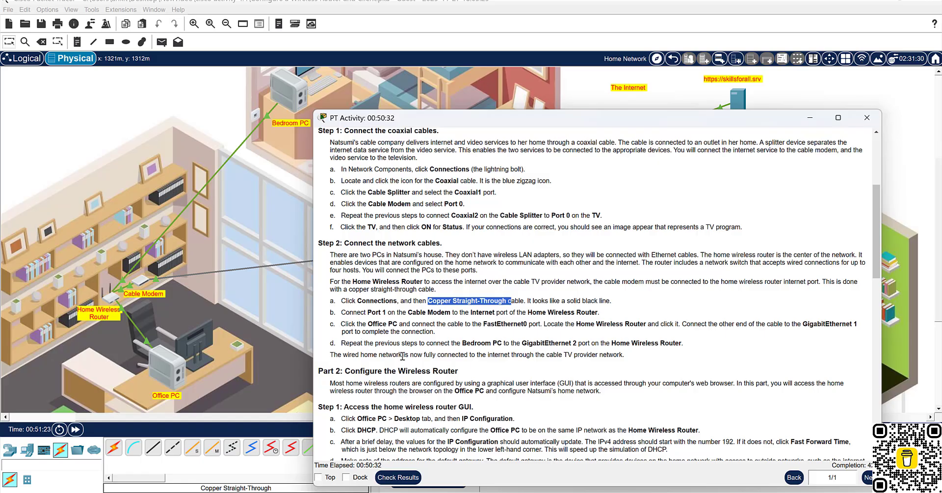
Highlight the Step 2 line saying the wired network is connected, then send the instructions back.
{"action": "left_click_drag", "start_coordinate": [422, 371], "coordinate": [510, 353]}
{"action": "left_click_drag", "start_coordinate": [350, 354], "coordinate": [537, 354]}
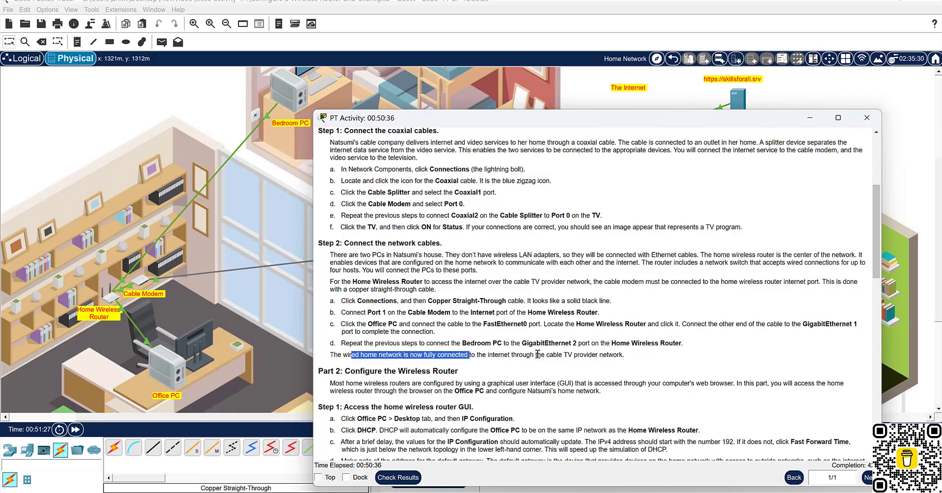
{"action": "left_click", "coordinate": [273, 352]}
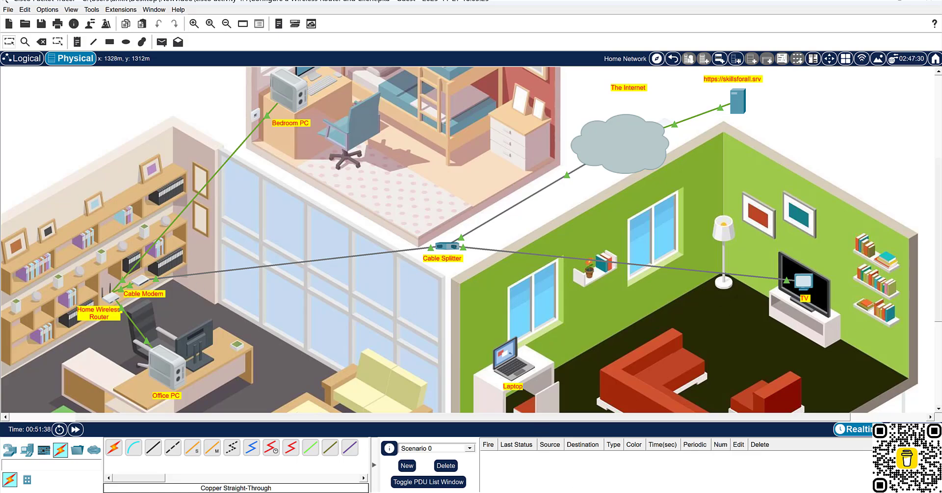
Reopen the instructions, highlight the Part 2 graphical user interface introduction, and open the Office PC.
{"action": "mouse_move", "coordinate": [650, 492]}
{"action": "left_click", "coordinate": [699, 446]}
{"action": "scroll", "coordinate": [485, 313], "scroll_direction": "down", "scroll_amount": 1}
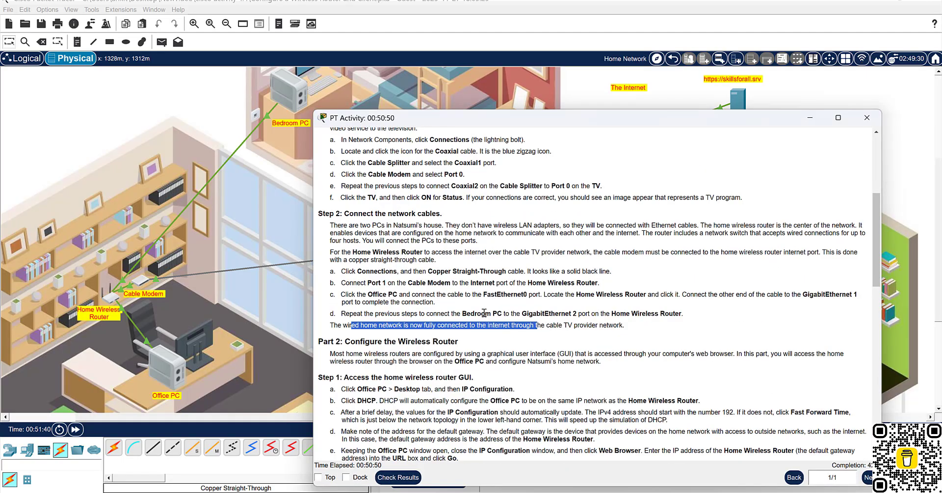
{"action": "scroll", "coordinate": [484, 313], "scroll_direction": "down", "scroll_amount": 2}
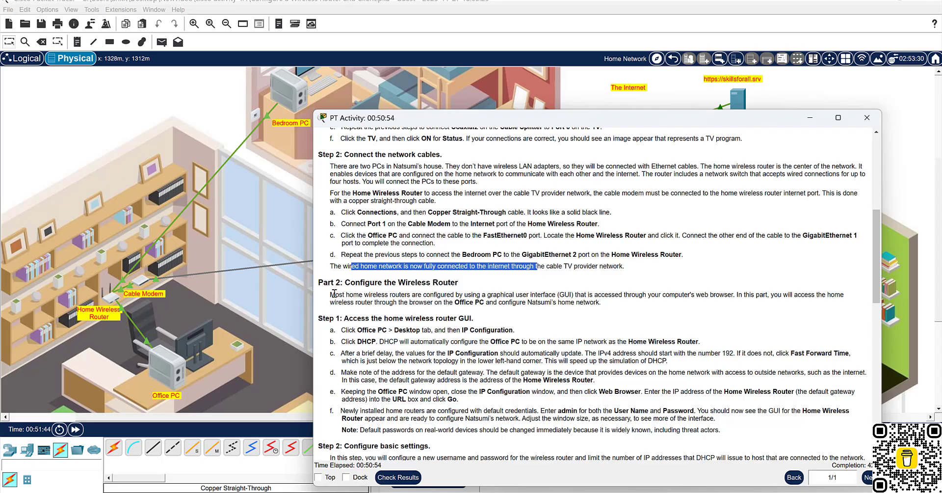
{"action": "left_click_drag", "start_coordinate": [332, 295], "coordinate": [476, 289]}
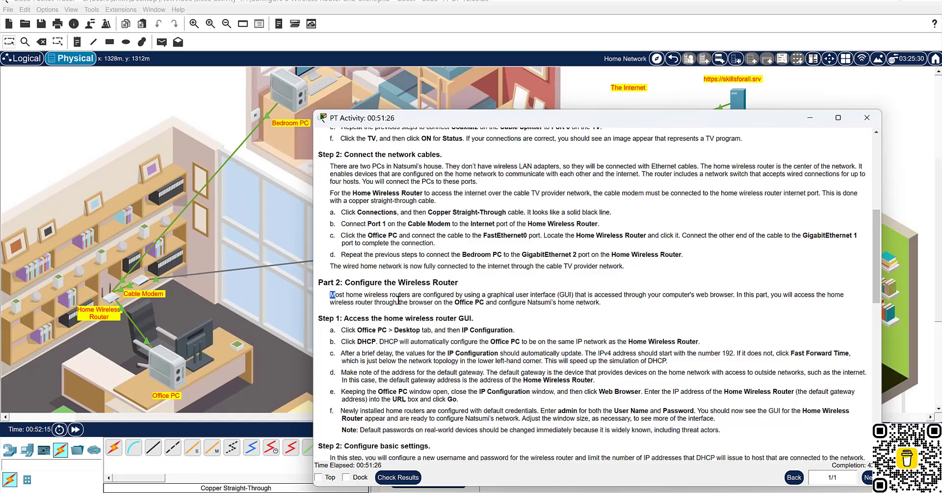
{"action": "left_click_drag", "start_coordinate": [471, 295], "coordinate": [602, 293]}
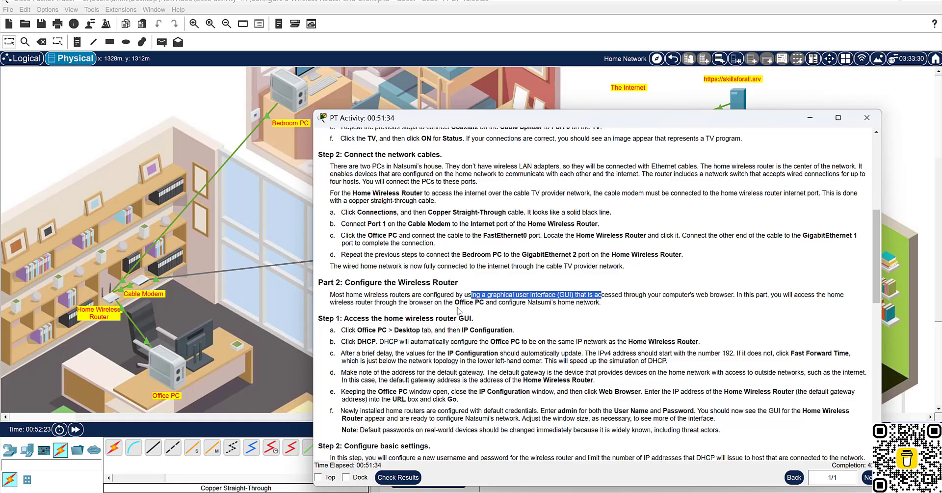
{"action": "left_click", "coordinate": [169, 365]}
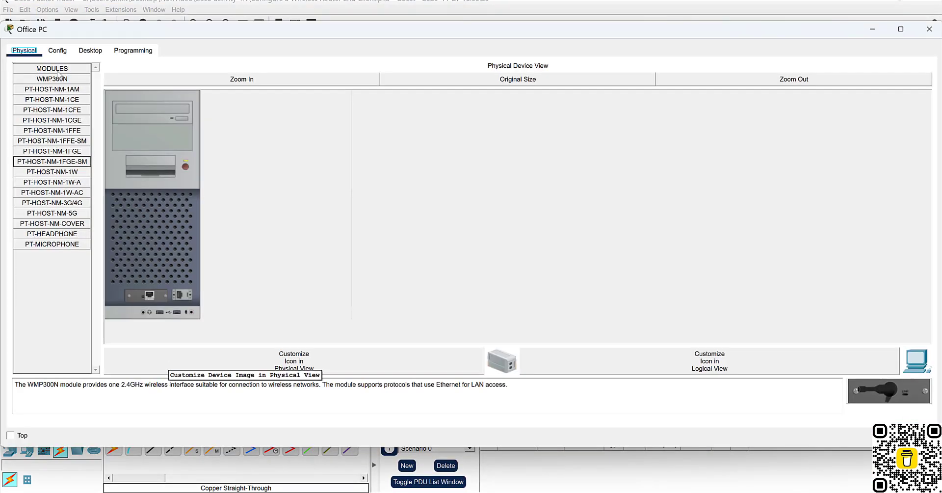
Launch the Office PC's Web Browser from its Desktop tab, then check the activity instructions.
{"action": "left_click", "coordinate": [95, 54]}
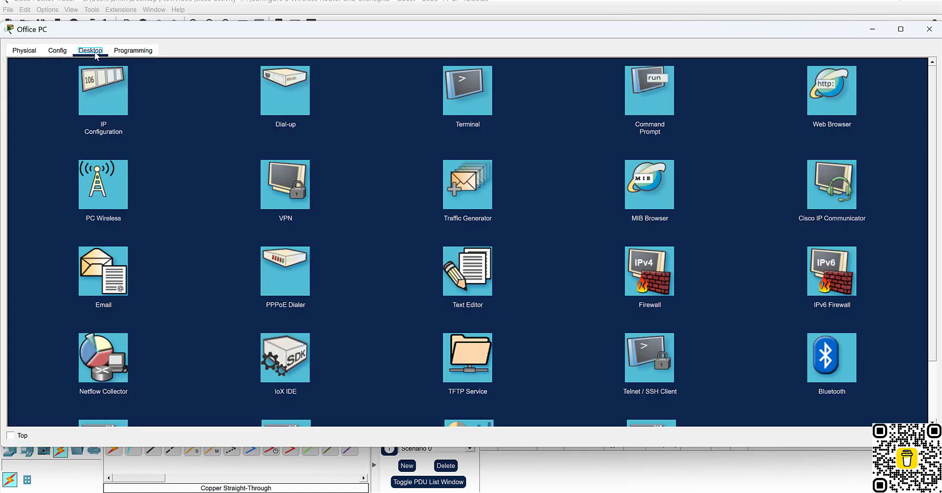
{"action": "left_click", "coordinate": [824, 96]}
{"action": "left_click", "coordinate": [817, 103]}
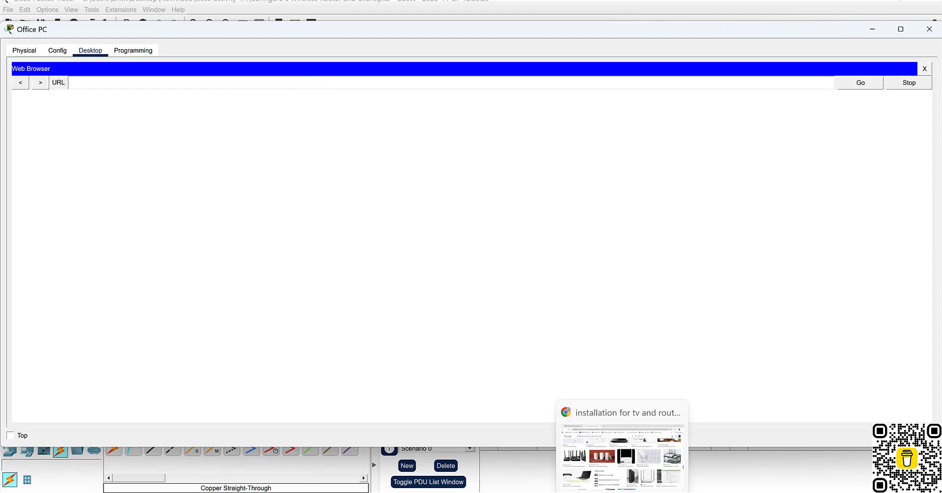
{"action": "left_click", "coordinate": [641, 440]}
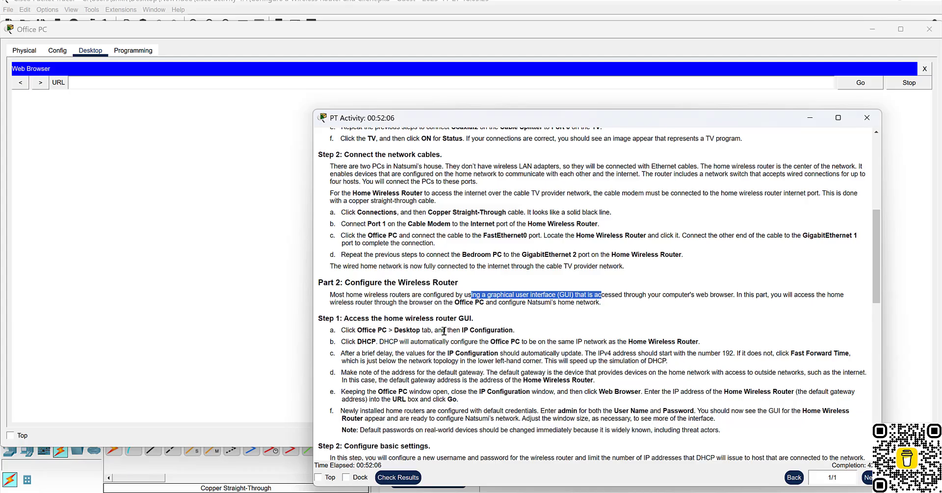
Back on the Office PC Desktop, close the empty Web Browser and open IP Configuration.
{"action": "left_click", "coordinate": [54, 50]}
{"action": "left_click", "coordinate": [24, 50]}
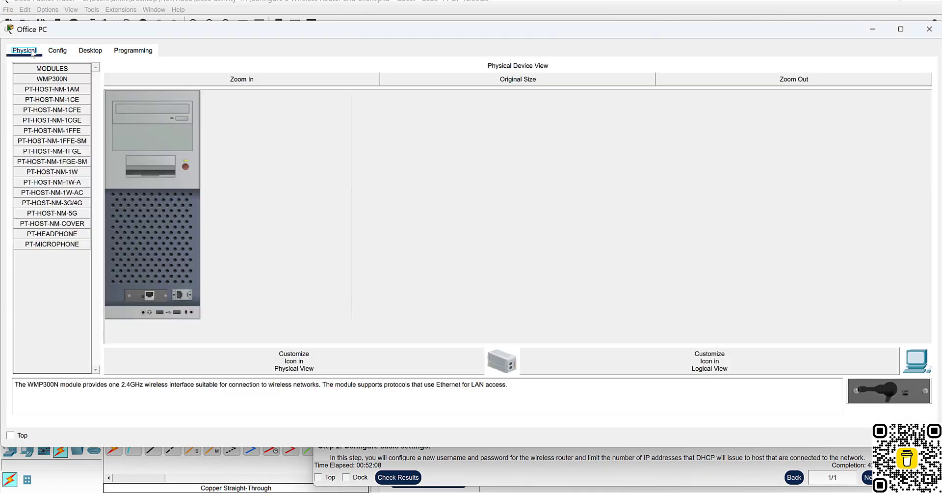
{"action": "left_click", "coordinate": [90, 51]}
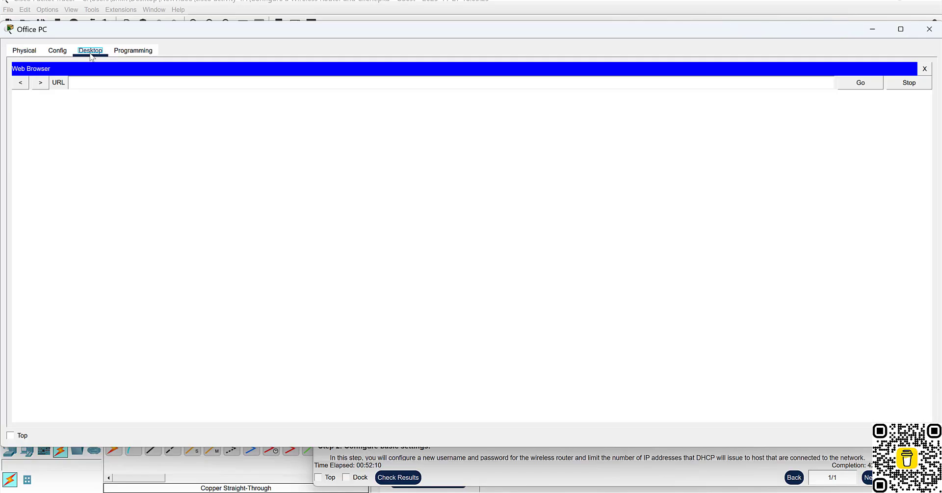
{"action": "left_click", "coordinate": [924, 71]}
{"action": "left_click", "coordinate": [924, 70]}
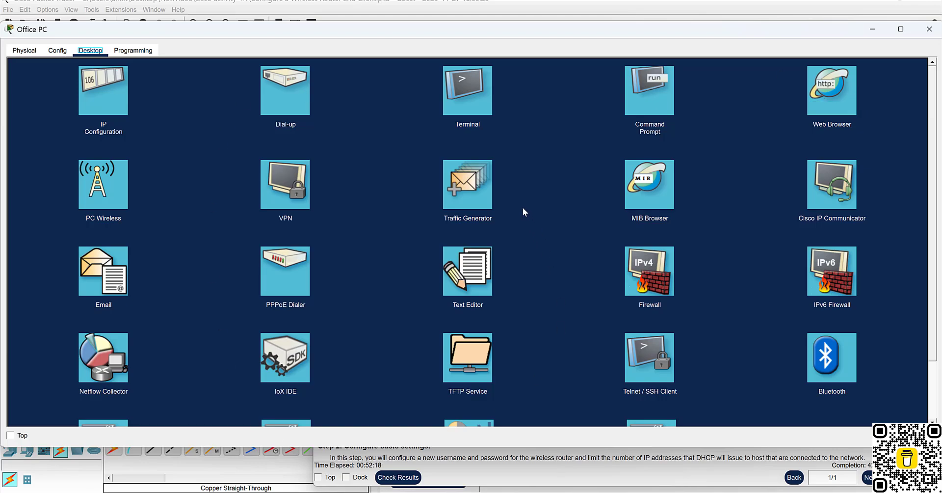
{"action": "scroll", "coordinate": [590, 273], "scroll_direction": "down", "scroll_amount": 3}
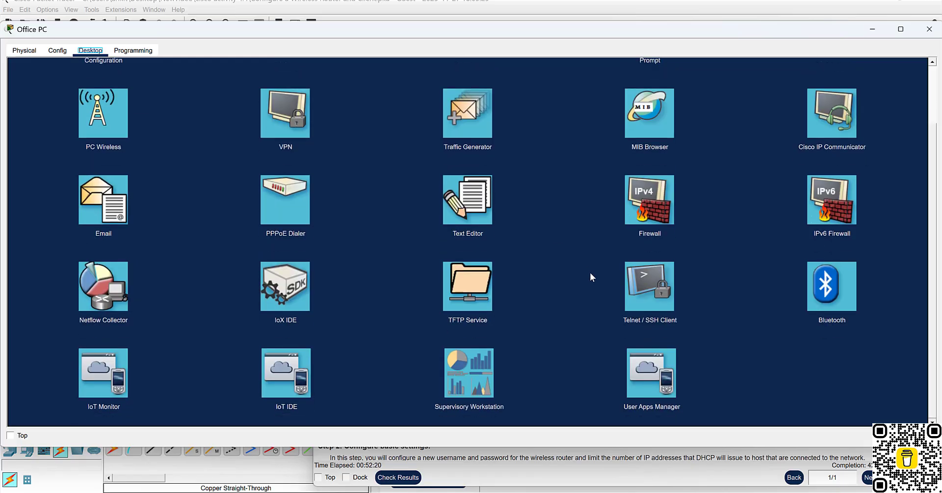
{"action": "scroll", "coordinate": [592, 273], "scroll_direction": "up", "scroll_amount": 3}
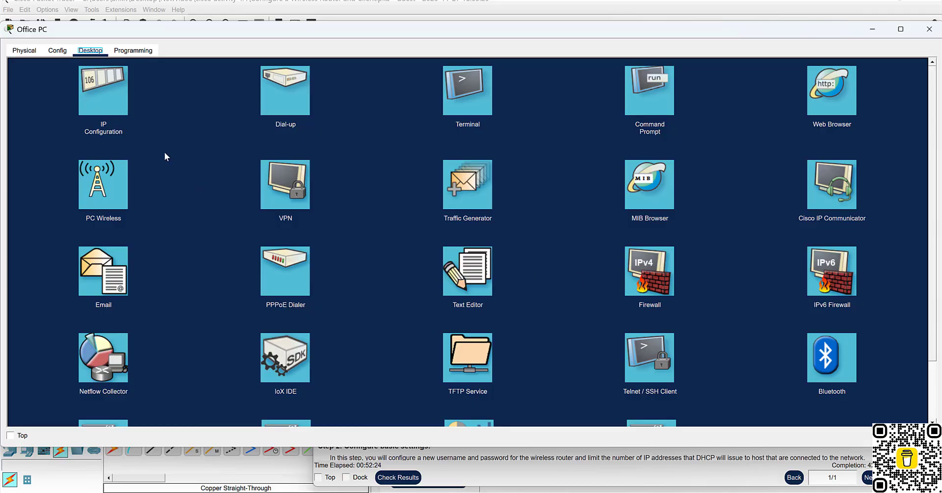
{"action": "left_click", "coordinate": [97, 81]}
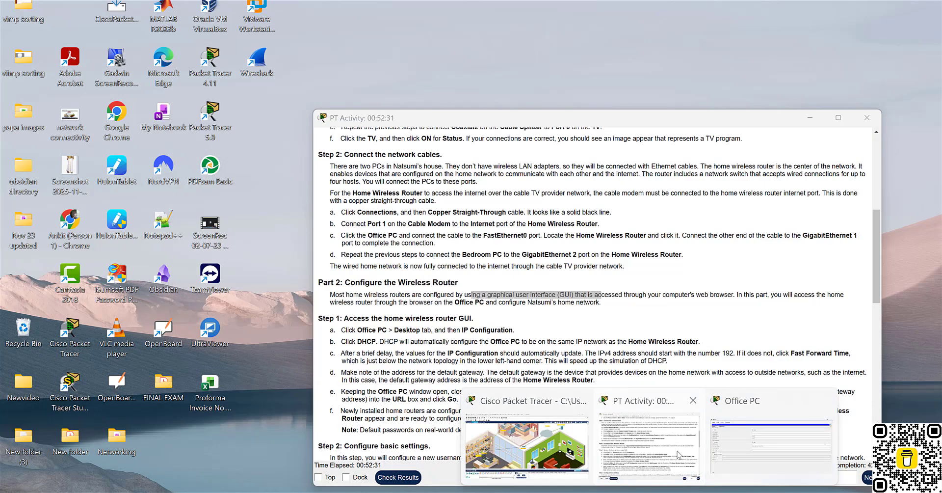
Reopen the Office PC's IP Configuration and switch it from Static to DHCP.
{"action": "left_click", "coordinate": [689, 469]}
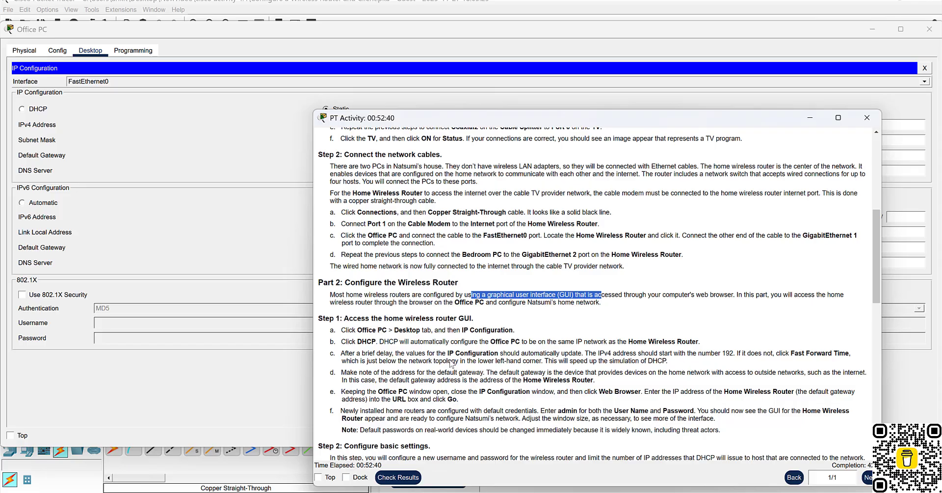
{"action": "left_click", "coordinate": [57, 50]}
{"action": "left_click", "coordinate": [90, 50]}
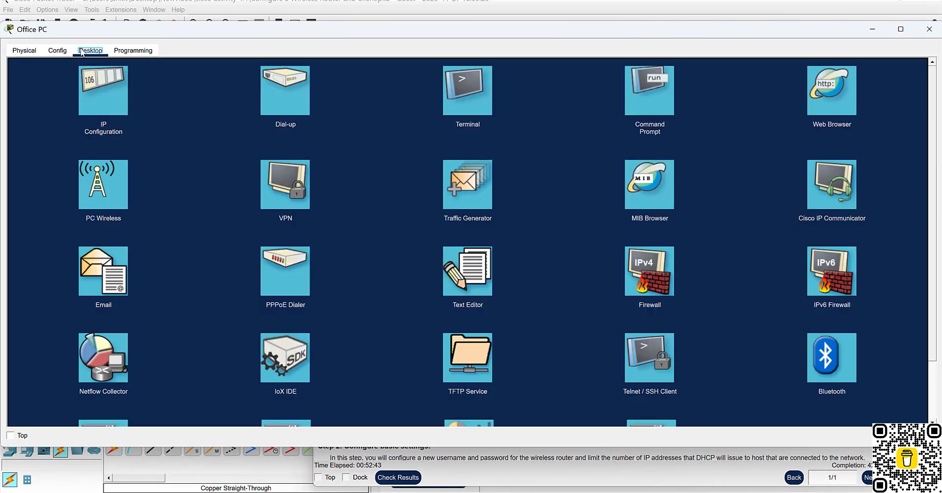
{"action": "left_click", "coordinate": [102, 96]}
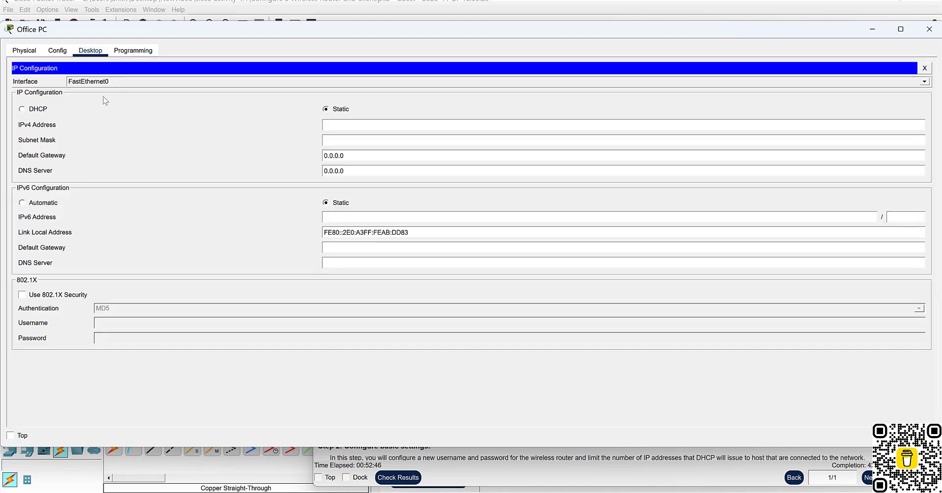
{"action": "mouse_move", "coordinate": [676, 490]}
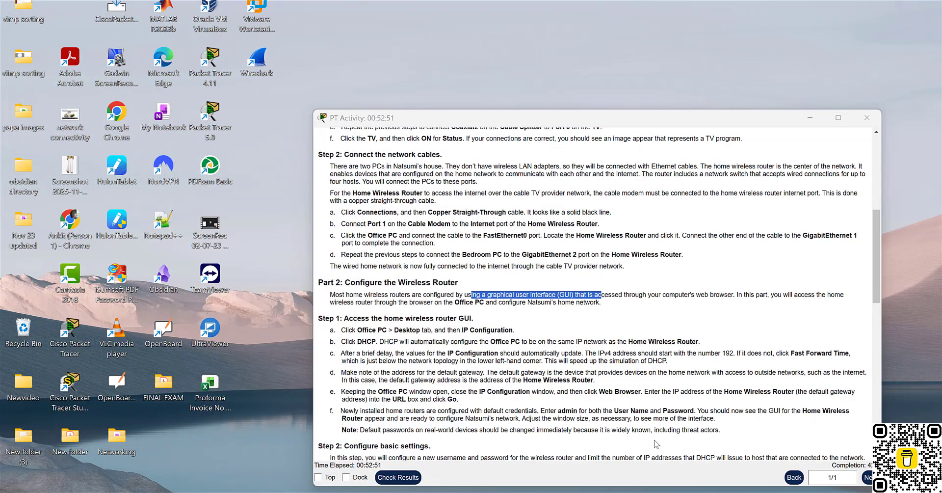
{"action": "left_click", "coordinate": [653, 437]}
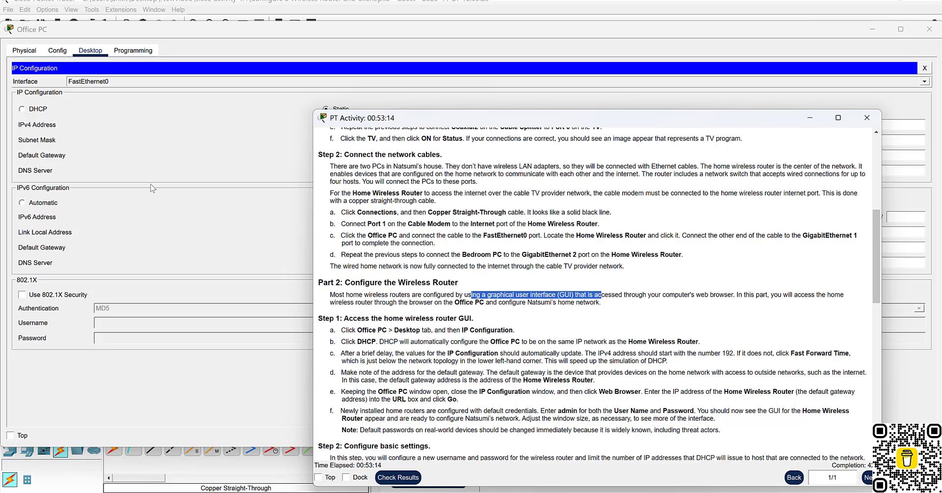
{"action": "left_click", "coordinate": [26, 111]}
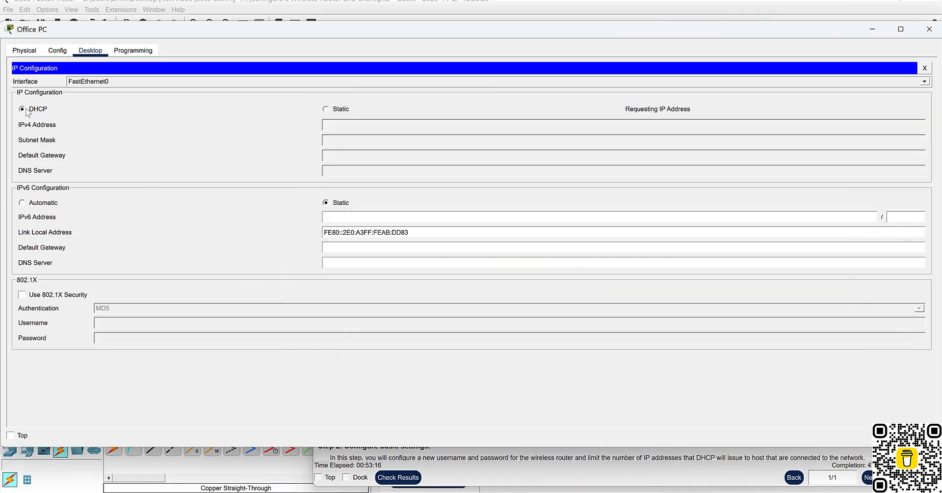
Highlight the DHCP step and auto-update note, then check the Office PC got 192.168.0.2, gateway 192.168.0.1.
{"action": "mouse_move", "coordinate": [676, 492]}
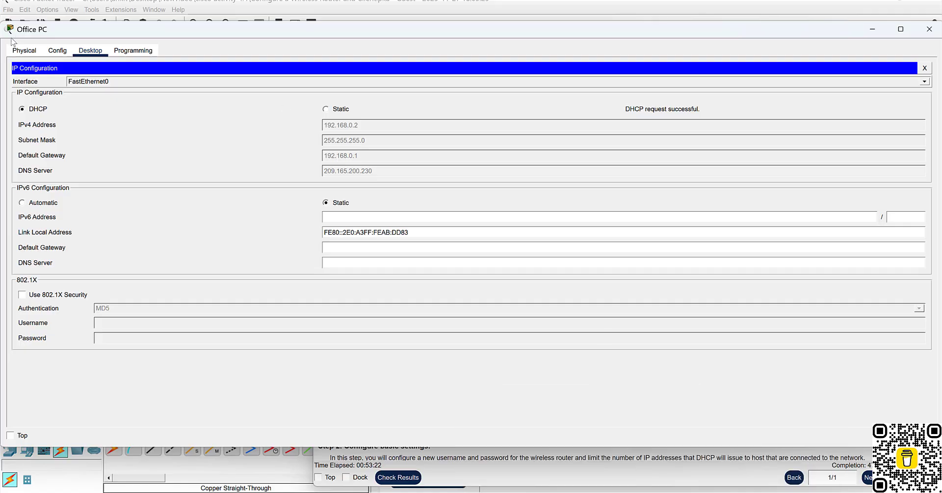
{"action": "left_click", "coordinate": [622, 105]}
{"action": "mouse_move", "coordinate": [647, 491]}
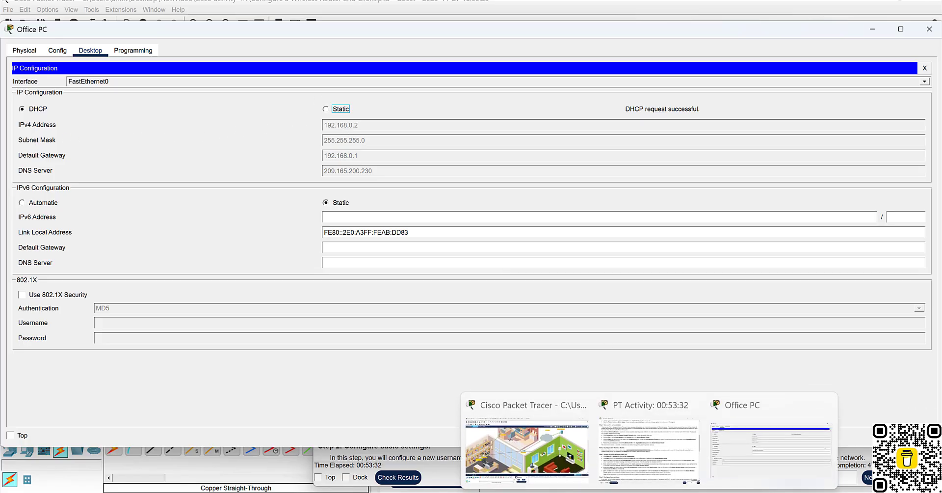
{"action": "left_click", "coordinate": [623, 452]}
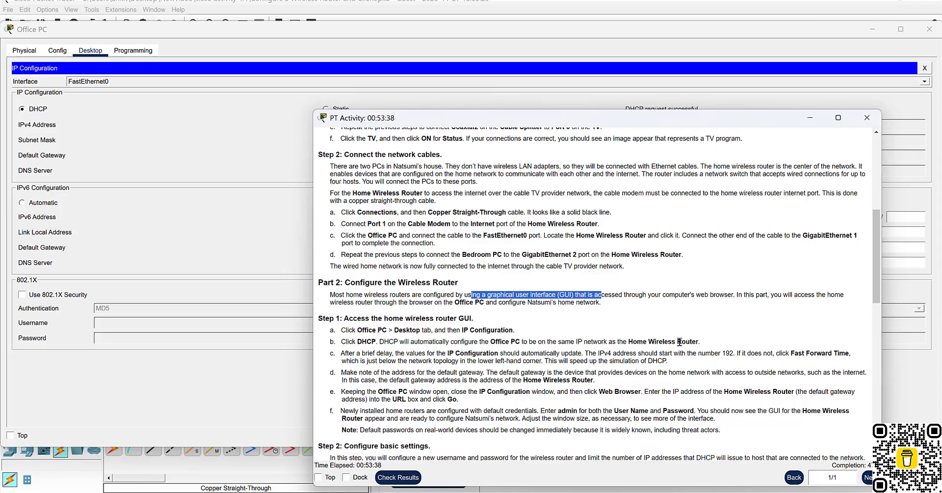
{"action": "left_click_drag", "start_coordinate": [479, 341], "coordinate": [704, 341]}
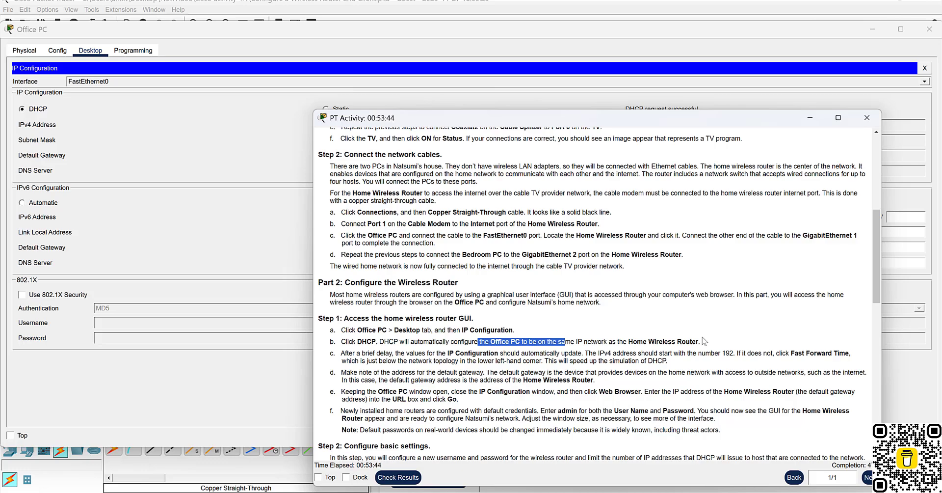
{"action": "left_click_drag", "start_coordinate": [347, 352], "coordinate": [568, 353]}
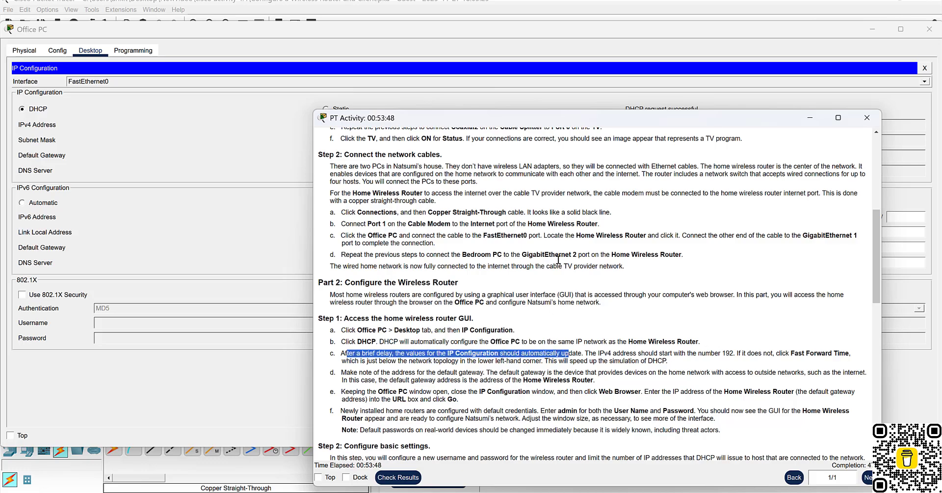
{"action": "left_click", "coordinate": [810, 117]}
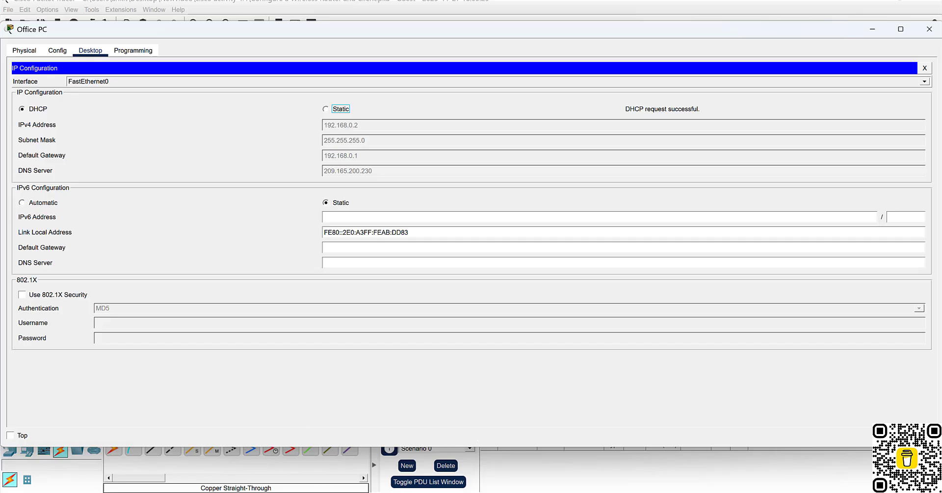
Clear the highlight in the instructions and go back to the main network topology.
{"action": "left_click", "coordinate": [650, 434]}
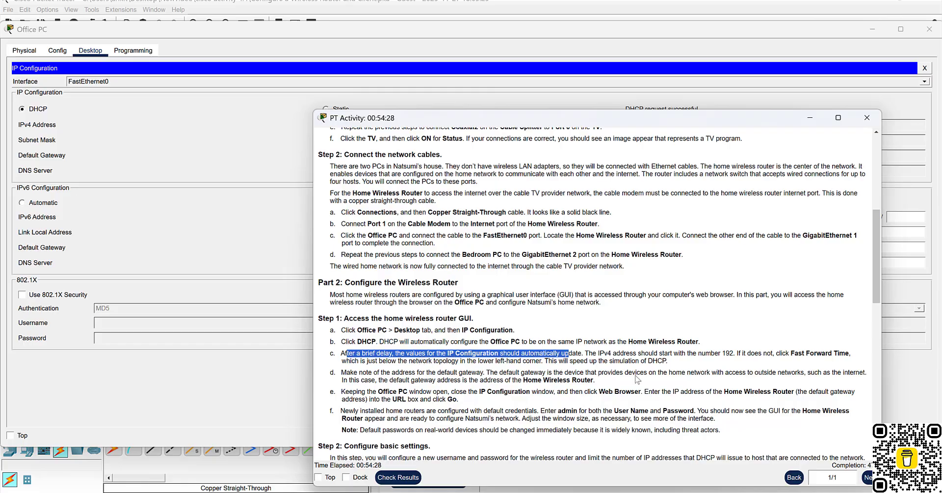
{"action": "left_click", "coordinate": [617, 353]}
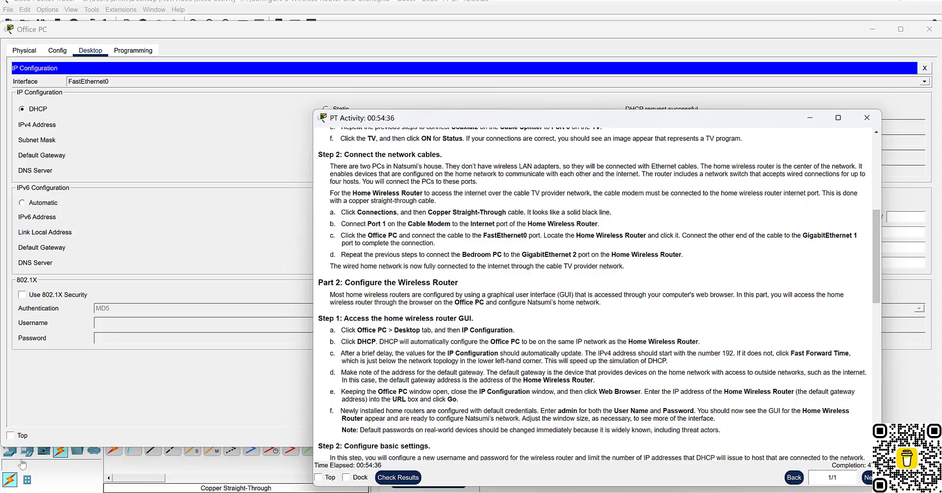
{"action": "left_click", "coordinate": [88, 486]}
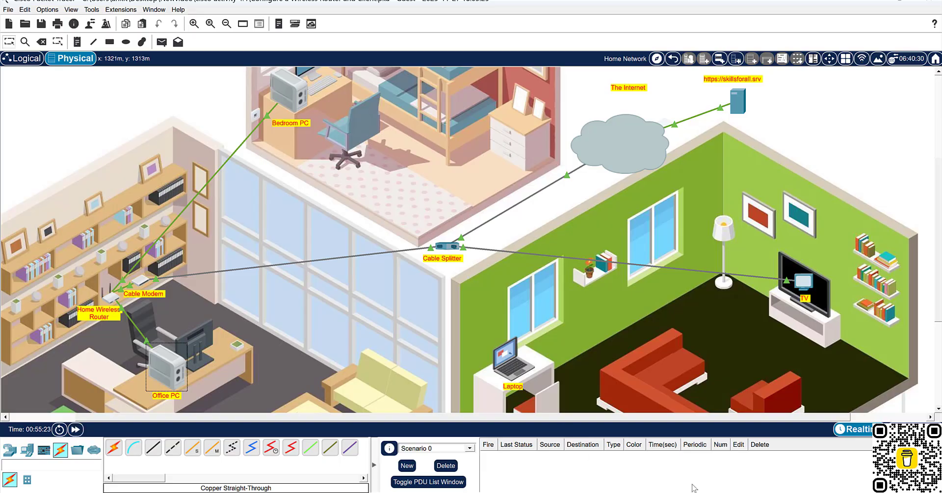
Highlight the instructions' default gateway explanation (the Home Wireless Router), then switch to the OneNote router notes.
{"action": "left_click", "coordinate": [653, 454]}
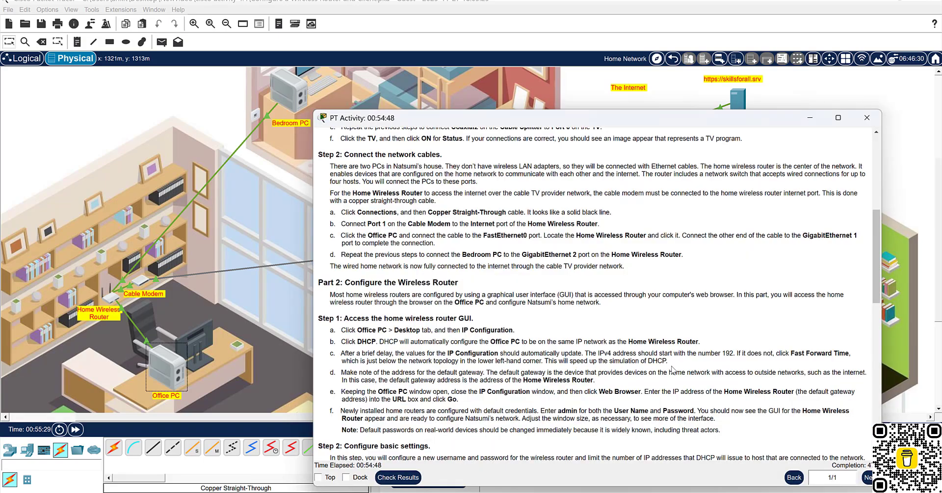
{"action": "scroll", "coordinate": [674, 371], "scroll_direction": "down", "scroll_amount": 1}
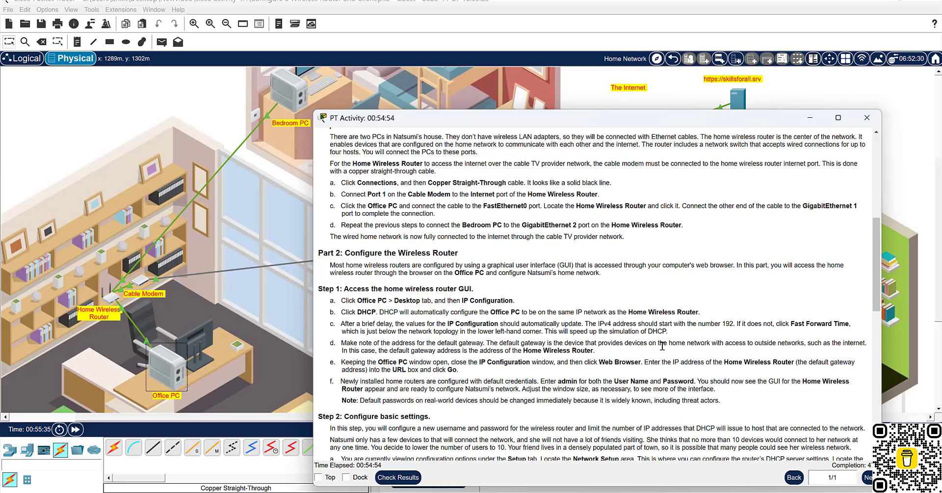
{"action": "left_click_drag", "start_coordinate": [573, 344], "coordinate": [815, 345]}
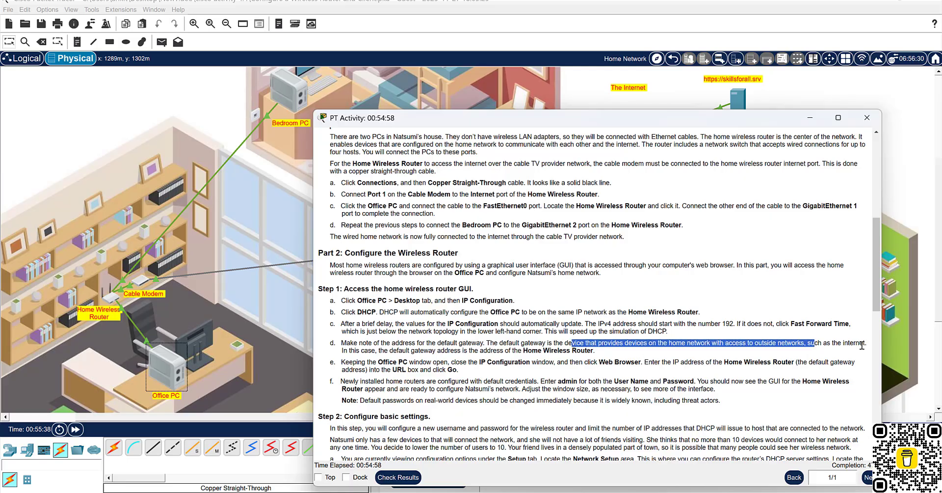
{"action": "left_click_drag", "start_coordinate": [364, 350], "coordinate": [546, 350]}
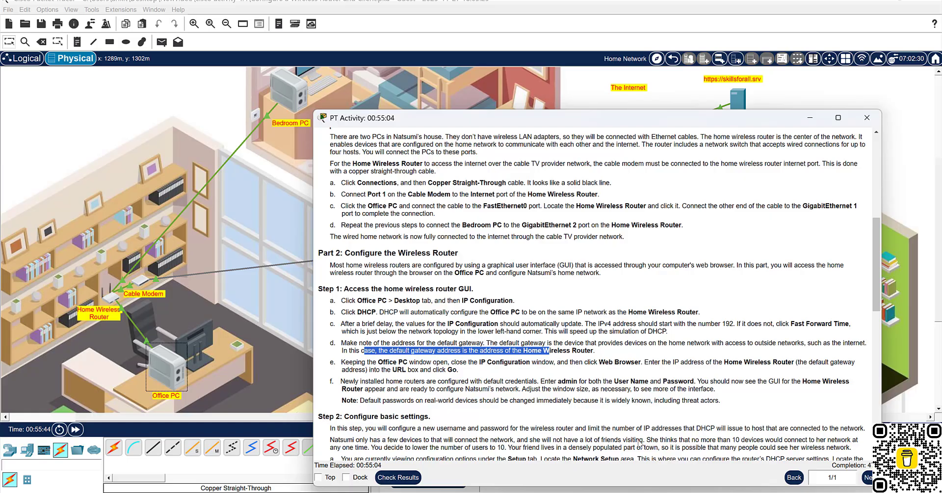
{"action": "left_click", "coordinate": [596, 491]}
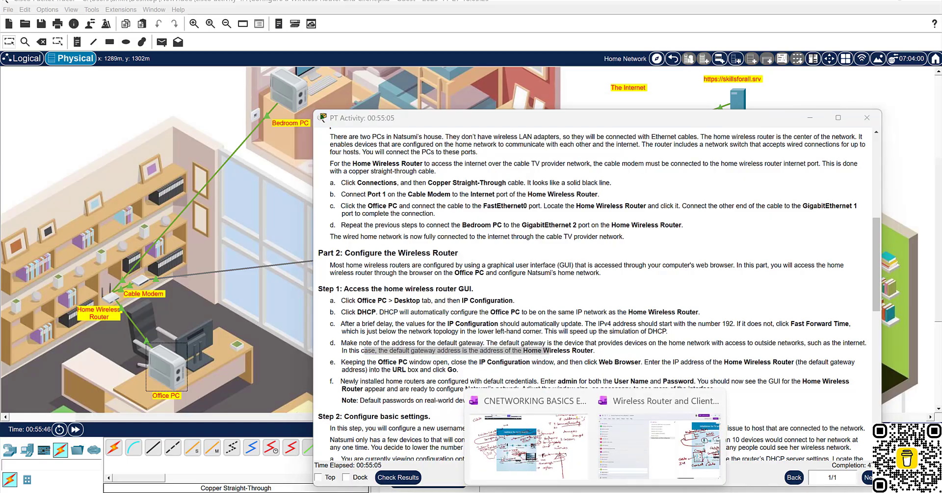
{"action": "left_click", "coordinate": [647, 450]}
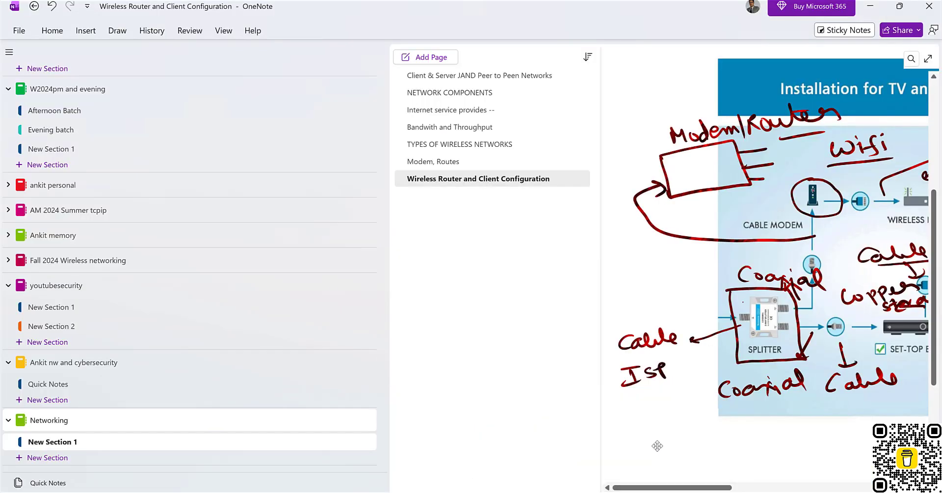
Put the notes page in full-page view and add blank lines below the network picture.
{"action": "left_click", "coordinate": [928, 59]}
{"action": "scroll", "coordinate": [585, 282], "scroll_direction": "down", "scroll_amount": 5}
{"action": "scroll", "coordinate": [588, 285], "scroll_direction": "down", "scroll_amount": 2}
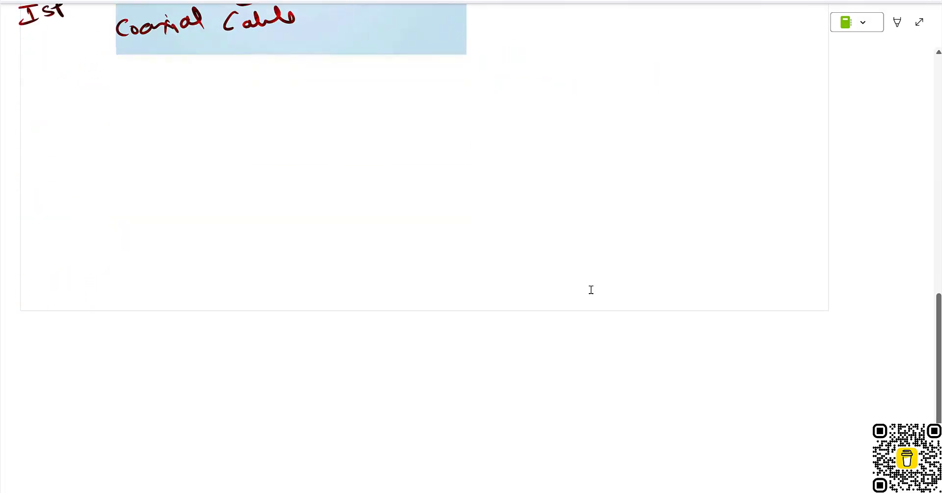
{"action": "left_click", "coordinate": [158, 275]}
{"action": "key", "text": "Return"}
{"action": "key", "text": "Return"}
{"action": "key", "text": "Return"}
{"action": "key", "text": "Return"}
{"action": "key", "text": "Return"}
{"action": "key", "text": "Return"}
{"action": "key", "text": "Return"}
{"action": "key", "text": "Return"}
{"action": "key", "text": "Return"}
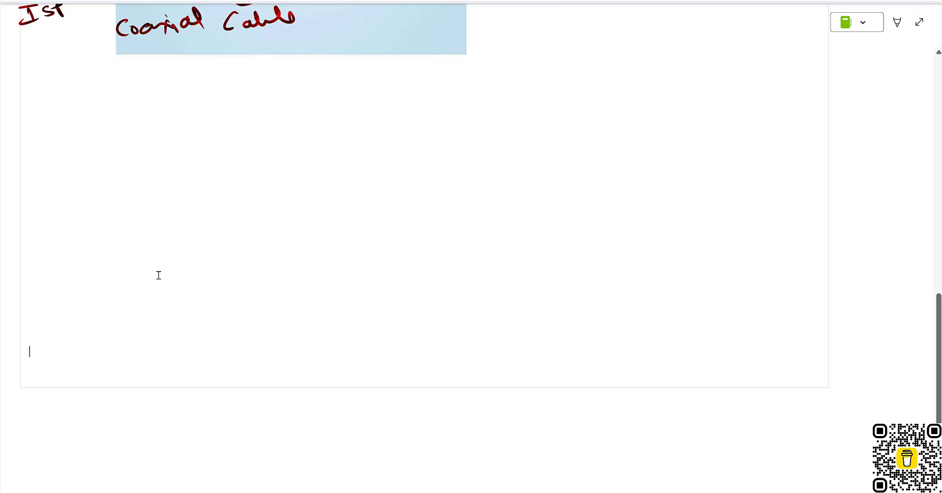
{"action": "key", "text": "Return"}
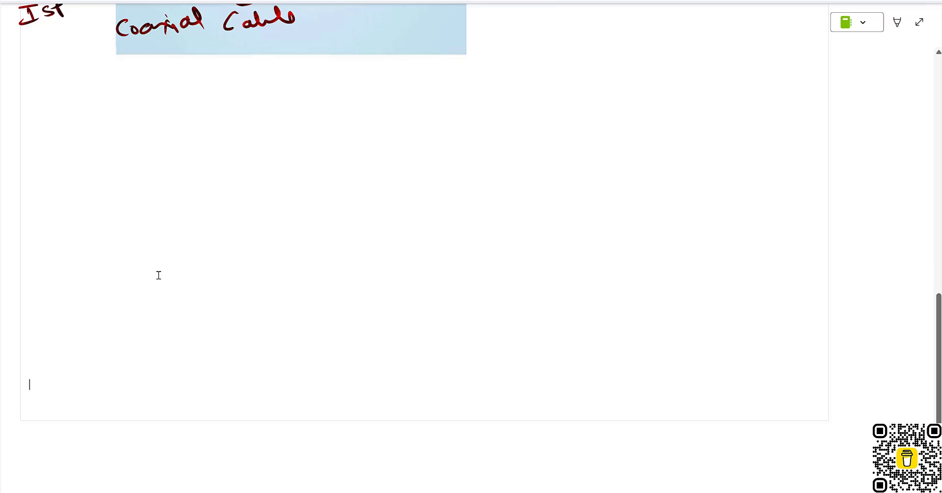
Handwrite an arrowed note: the gateway is the IP address of one of the interfaces of your Router.
{"action": "mouse_move", "coordinate": [43, 148]}
{"action": "left_mouse_down"}
{"action": "mouse_move", "coordinate": [73, 145]}
{"action": "mouse_move", "coordinate": [67, 154]}
{"action": "left_mouse_up"}
{"action": "mouse_move", "coordinate": [81, 140]}
{"action": "left_mouse_down"}
{"action": "mouse_move", "coordinate": [85, 157]}
{"action": "mouse_move", "coordinate": [116, 147]}
{"action": "mouse_move", "coordinate": [188, 157]}
{"action": "mouse_move", "coordinate": [192, 145]}
{"action": "left_mouse_up"}
{"action": "mouse_move", "coordinate": [211, 137]}
{"action": "left_mouse_down"}
{"action": "mouse_move", "coordinate": [219, 155]}
{"action": "mouse_move", "coordinate": [261, 156]}
{"action": "left_mouse_up"}
{"action": "mouse_move", "coordinate": [261, 156]}
{"action": "left_mouse_down"}
{"action": "mouse_move", "coordinate": [345, 147]}
{"action": "mouse_move", "coordinate": [339, 172]}
{"action": "mouse_move", "coordinate": [394, 147]}
{"action": "mouse_move", "coordinate": [416, 159]}
{"action": "left_mouse_up"}
{"action": "left_click_drag", "start_coordinate": [405, 151], "coordinate": [432, 147]}
{"action": "mouse_move", "coordinate": [436, 137]}
{"action": "left_mouse_down"}
{"action": "mouse_move", "coordinate": [434, 158]}
{"action": "mouse_move", "coordinate": [446, 157]}
{"action": "left_mouse_up"}
{"action": "mouse_move", "coordinate": [450, 152]}
{"action": "left_mouse_down"}
{"action": "mouse_move", "coordinate": [502, 161]}
{"action": "mouse_move", "coordinate": [504, 145]}
{"action": "left_mouse_up"}
{"action": "mouse_move", "coordinate": [535, 145]}
{"action": "left_mouse_down"}
{"action": "mouse_move", "coordinate": [525, 152]}
{"action": "mouse_move", "coordinate": [558, 158]}
{"action": "left_mouse_up"}
{"action": "left_click_drag", "start_coordinate": [569, 146], "coordinate": [682, 150]}
{"action": "mouse_move", "coordinate": [706, 135]}
{"action": "left_mouse_down"}
{"action": "mouse_move", "coordinate": [709, 153]}
{"action": "mouse_move", "coordinate": [684, 161]}
{"action": "left_mouse_up"}
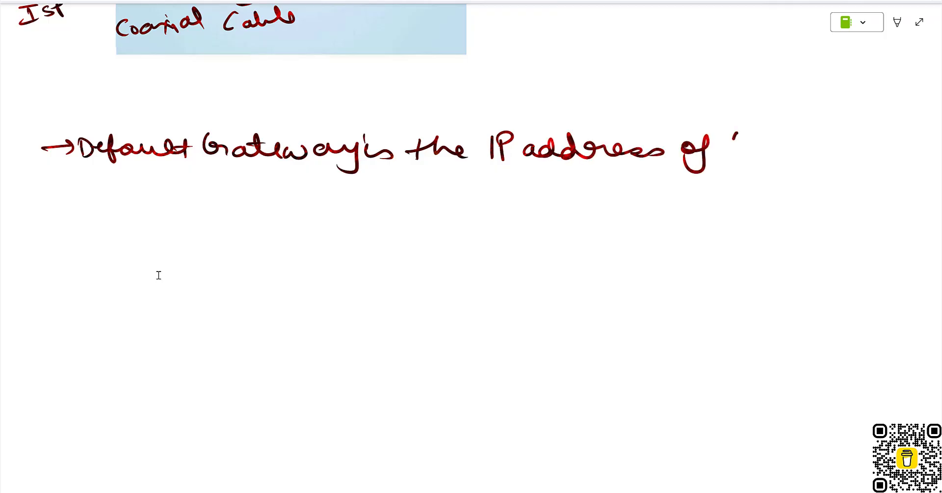
{"action": "left_click_drag", "start_coordinate": [736, 135], "coordinate": [731, 154]}
{"action": "left_click_drag", "start_coordinate": [734, 145], "coordinate": [781, 142]}
{"action": "mouse_move", "coordinate": [802, 139]}
{"action": "left_mouse_down"}
{"action": "mouse_move", "coordinate": [798, 147]}
{"action": "mouse_move", "coordinate": [815, 145]}
{"action": "left_mouse_up"}
{"action": "mouse_move", "coordinate": [824, 131]}
{"action": "left_mouse_down"}
{"action": "mouse_move", "coordinate": [819, 166]}
{"action": "mouse_move", "coordinate": [858, 136]}
{"action": "left_mouse_up"}
{"action": "mouse_move", "coordinate": [864, 128]}
{"action": "left_mouse_down"}
{"action": "mouse_move", "coordinate": [872, 146]}
{"action": "mouse_move", "coordinate": [898, 142]}
{"action": "left_mouse_up"}
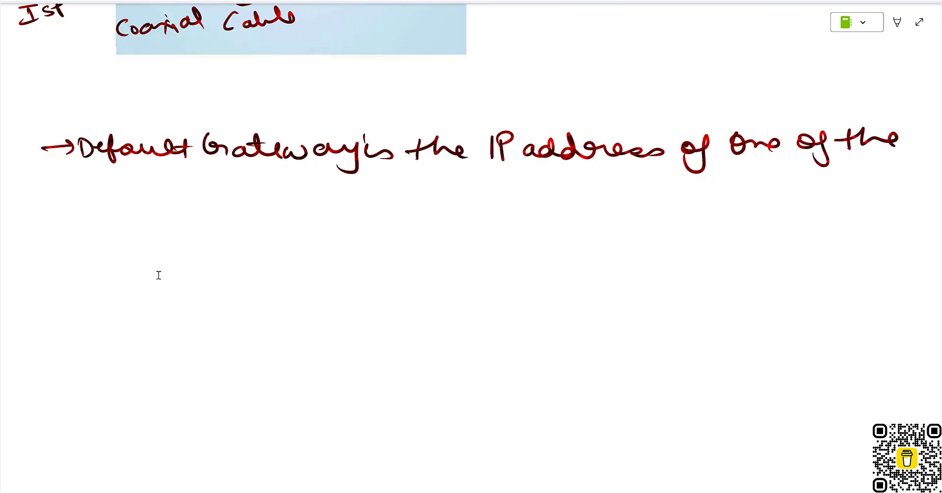
{"action": "mouse_move", "coordinate": [60, 182]}
{"action": "left_mouse_down"}
{"action": "mouse_move", "coordinate": [78, 196]}
{"action": "mouse_move", "coordinate": [158, 175]}
{"action": "mouse_move", "coordinate": [155, 219]}
{"action": "left_mouse_up"}
{"action": "mouse_move", "coordinate": [148, 193]}
{"action": "left_mouse_down"}
{"action": "mouse_move", "coordinate": [274, 194]}
{"action": "mouse_move", "coordinate": [272, 225]}
{"action": "left_mouse_up"}
{"action": "mouse_move", "coordinate": [301, 182]}
{"action": "left_mouse_down"}
{"action": "mouse_move", "coordinate": [316, 211]}
{"action": "mouse_move", "coordinate": [307, 217]}
{"action": "left_mouse_up"}
{"action": "mouse_move", "coordinate": [324, 187]}
{"action": "left_mouse_down"}
{"action": "mouse_move", "coordinate": [332, 196]}
{"action": "mouse_move", "coordinate": [382, 190]}
{"action": "left_mouse_up"}
{"action": "mouse_move", "coordinate": [402, 184]}
{"action": "left_mouse_down"}
{"action": "mouse_move", "coordinate": [401, 202]}
{"action": "mouse_move", "coordinate": [440, 188]}
{"action": "mouse_move", "coordinate": [464, 198]}
{"action": "left_mouse_up"}
{"action": "mouse_move", "coordinate": [464, 196]}
{"action": "left_mouse_down"}
{"action": "mouse_move", "coordinate": [489, 175]}
{"action": "mouse_move", "coordinate": [518, 196]}
{"action": "left_mouse_up"}
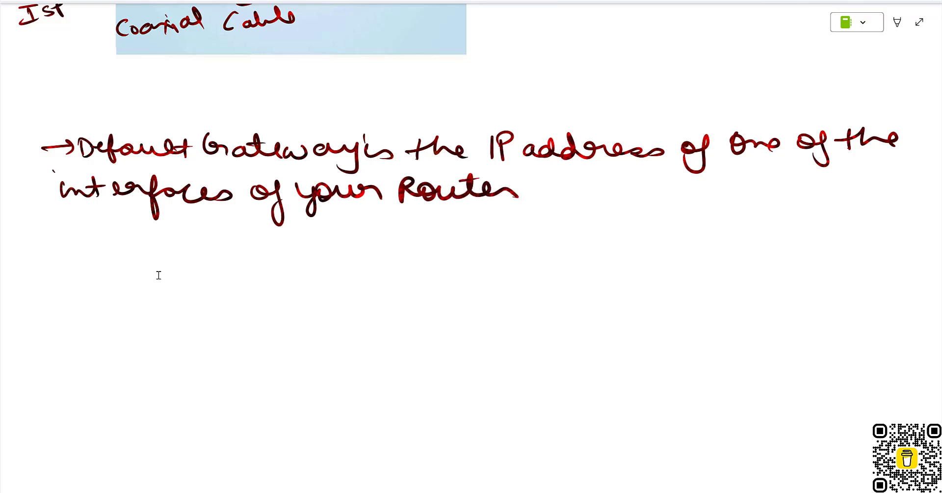
Handwrite a second arrowed note: 'With default gateway, you can access the management console'.
{"action": "mouse_move", "coordinate": [43, 239]}
{"action": "left_mouse_down"}
{"action": "mouse_move", "coordinate": [116, 246]}
{"action": "mouse_move", "coordinate": [121, 234]}
{"action": "left_mouse_up"}
{"action": "left_click", "coordinate": [97, 228]}
{"action": "mouse_move", "coordinate": [127, 226]}
{"action": "left_mouse_down"}
{"action": "mouse_move", "coordinate": [141, 244]}
{"action": "mouse_move", "coordinate": [198, 223]}
{"action": "mouse_move", "coordinate": [226, 243]}
{"action": "mouse_move", "coordinate": [263, 227]}
{"action": "mouse_move", "coordinate": [283, 243]}
{"action": "left_mouse_up"}
{"action": "mouse_move", "coordinate": [271, 233]}
{"action": "left_mouse_down"}
{"action": "mouse_move", "coordinate": [289, 228]}
{"action": "mouse_move", "coordinate": [346, 243]}
{"action": "left_mouse_up"}
{"action": "mouse_move", "coordinate": [351, 236]}
{"action": "left_mouse_down"}
{"action": "mouse_move", "coordinate": [447, 236]}
{"action": "mouse_move", "coordinate": [444, 262]}
{"action": "left_mouse_up"}
{"action": "left_click_drag", "start_coordinate": [472, 237], "coordinate": [469, 256]}
{"action": "mouse_move", "coordinate": [497, 229]}
{"action": "left_mouse_down"}
{"action": "mouse_move", "coordinate": [505, 263]}
{"action": "mouse_move", "coordinate": [528, 241]}
{"action": "mouse_move", "coordinate": [584, 246]}
{"action": "left_mouse_up"}
{"action": "left_click", "coordinate": [577, 227]}
{"action": "mouse_move", "coordinate": [596, 236]}
{"action": "left_mouse_down"}
{"action": "mouse_move", "coordinate": [606, 245]}
{"action": "mouse_move", "coordinate": [671, 245]}
{"action": "mouse_move", "coordinate": [689, 234]}
{"action": "mouse_move", "coordinate": [714, 246]}
{"action": "mouse_move", "coordinate": [830, 230]}
{"action": "mouse_move", "coordinate": [838, 240]}
{"action": "left_mouse_up"}
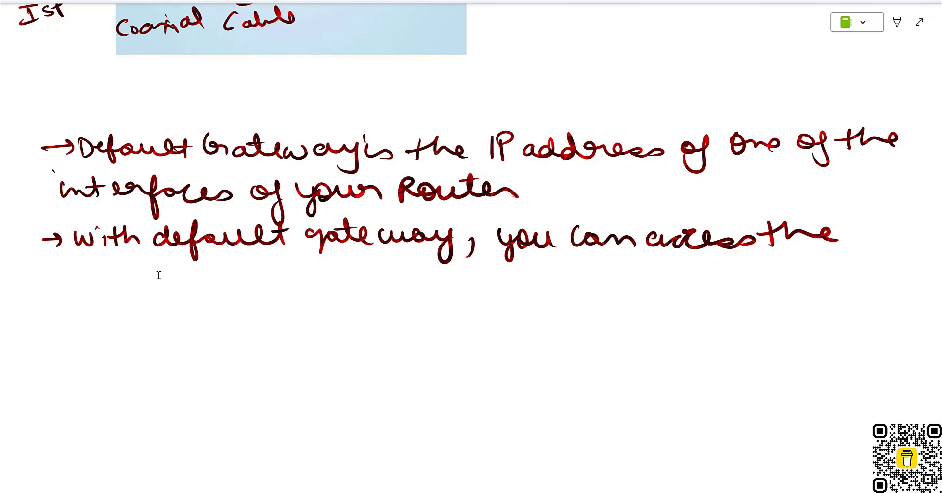
{"action": "mouse_move", "coordinate": [65, 282]}
{"action": "left_mouse_down"}
{"action": "mouse_move", "coordinate": [160, 282]}
{"action": "mouse_move", "coordinate": [184, 296]}
{"action": "mouse_move", "coordinate": [213, 279]}
{"action": "mouse_move", "coordinate": [462, 279]}
{"action": "mouse_move", "coordinate": [544, 301]}
{"action": "mouse_move", "coordinate": [571, 282]}
{"action": "mouse_move", "coordinate": [657, 287]}
{"action": "mouse_move", "coordinate": [749, 264]}
{"action": "mouse_move", "coordinate": [769, 279]}
{"action": "mouse_move", "coordinate": [866, 280]}
{"action": "mouse_move", "coordinate": [821, 262]}
{"action": "left_mouse_up"}
Sketch PC1 connected to a router drawn as a circled X, labelling the link default gateway.
{"action": "mouse_move", "coordinate": [505, 354]}
{"action": "left_mouse_down"}
{"action": "mouse_move", "coordinate": [501, 414]}
{"action": "mouse_move", "coordinate": [498, 357]}
{"action": "mouse_move", "coordinate": [454, 403]}
{"action": "mouse_move", "coordinate": [519, 399]}
{"action": "left_mouse_up"}
{"action": "mouse_move", "coordinate": [484, 326]}
{"action": "left_mouse_down"}
{"action": "mouse_move", "coordinate": [483, 337]}
{"action": "mouse_move", "coordinate": [499, 338]}
{"action": "mouse_move", "coordinate": [572, 324]}
{"action": "mouse_move", "coordinate": [543, 327]}
{"action": "left_mouse_up"}
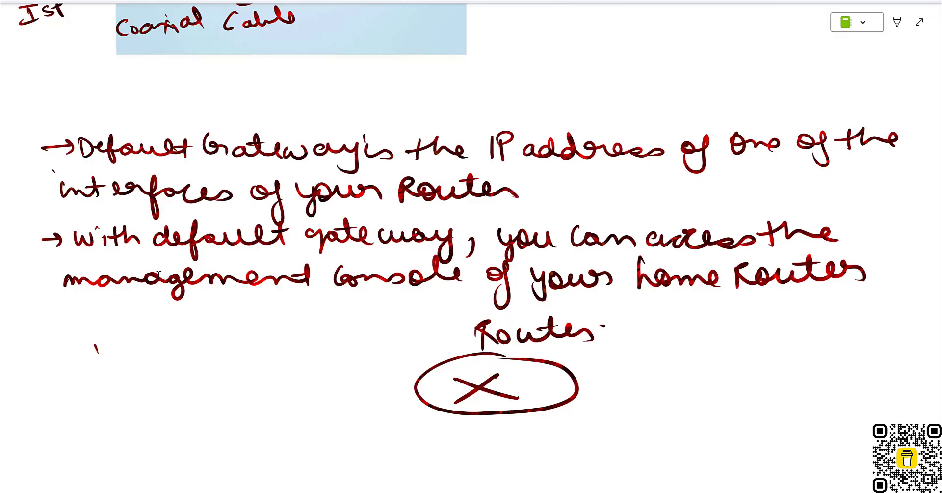
{"action": "mouse_move", "coordinate": [95, 343]}
{"action": "left_mouse_down"}
{"action": "mouse_move", "coordinate": [140, 337]}
{"action": "mouse_move", "coordinate": [147, 375]}
{"action": "mouse_move", "coordinate": [109, 388]}
{"action": "left_mouse_up"}
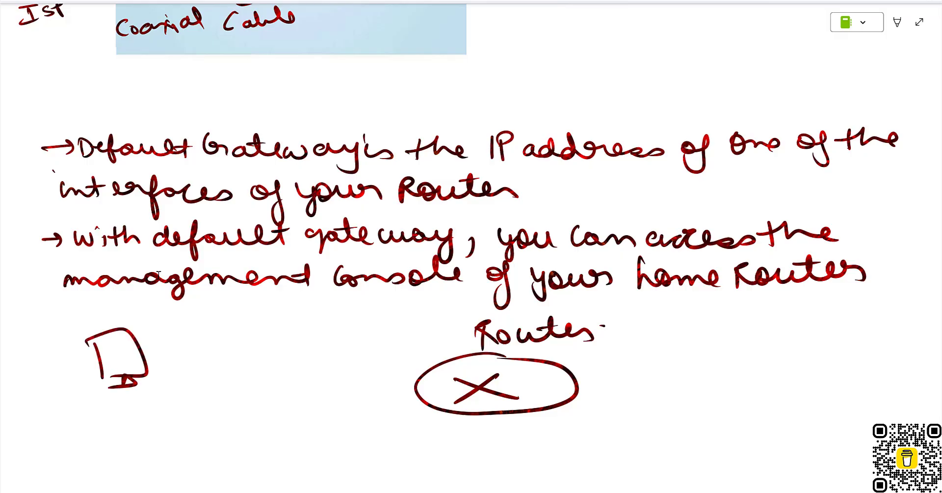
{"action": "mouse_move", "coordinate": [143, 326]}
{"action": "left_mouse_down"}
{"action": "mouse_move", "coordinate": [153, 316]}
{"action": "mouse_move", "coordinate": [169, 336]}
{"action": "mouse_move", "coordinate": [182, 319]}
{"action": "mouse_move", "coordinate": [379, 314]}
{"action": "left_mouse_up"}
{"action": "left_click_drag", "start_coordinate": [109, 421], "coordinate": [108, 406]}
{"action": "left_click_drag", "start_coordinate": [109, 406], "coordinate": [133, 418]}
{"action": "left_click_drag", "start_coordinate": [144, 402], "coordinate": [143, 419]}
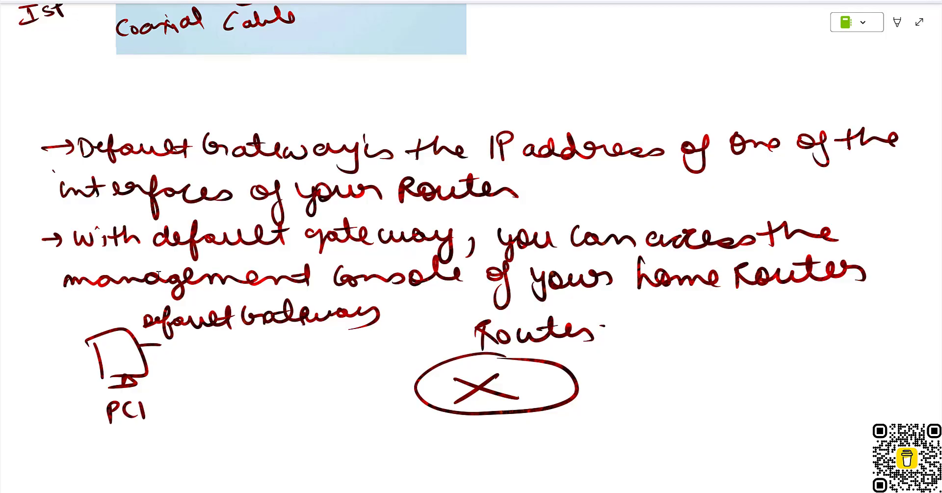
{"action": "left_click_drag", "start_coordinate": [161, 347], "coordinate": [421, 376]}
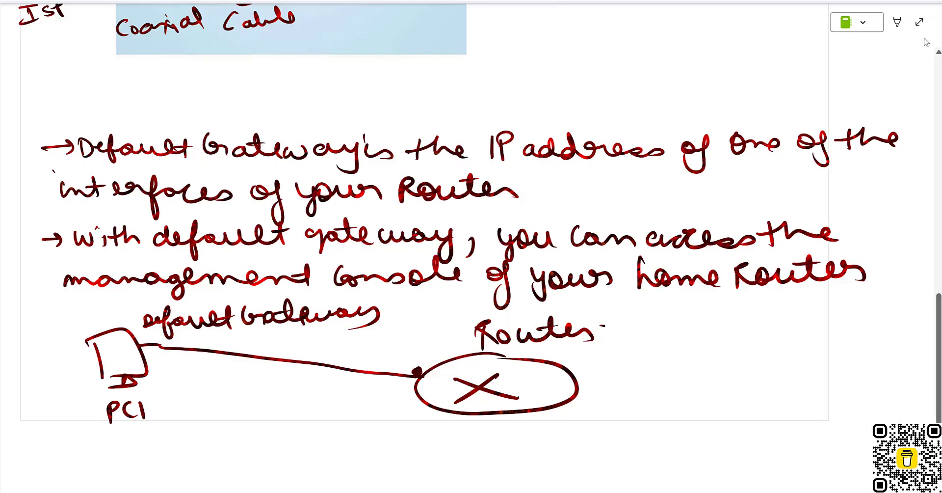
{"action": "left_click", "coordinate": [921, 28]}
In Packet Tracer, open the Office PC's IP Configuration to check default gateway 192.168.0.1.
{"action": "mouse_move", "coordinate": [630, 490]}
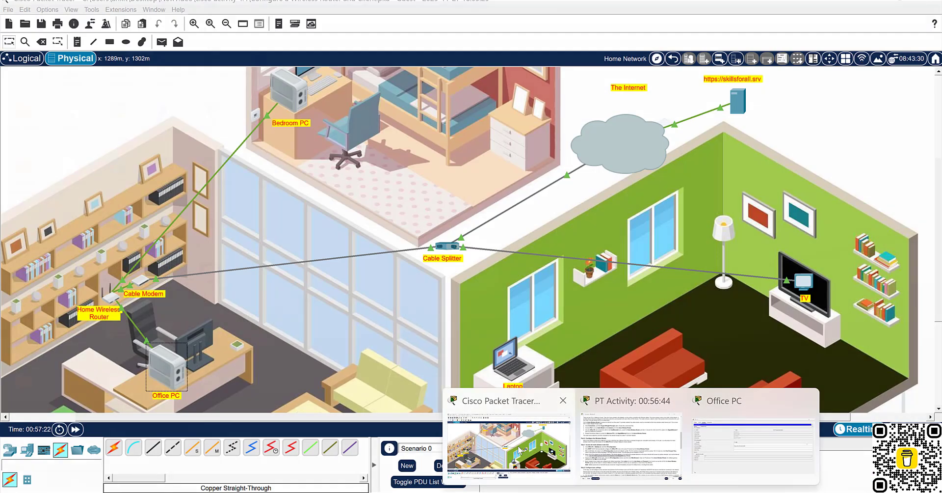
{"action": "left_click", "coordinate": [557, 460]}
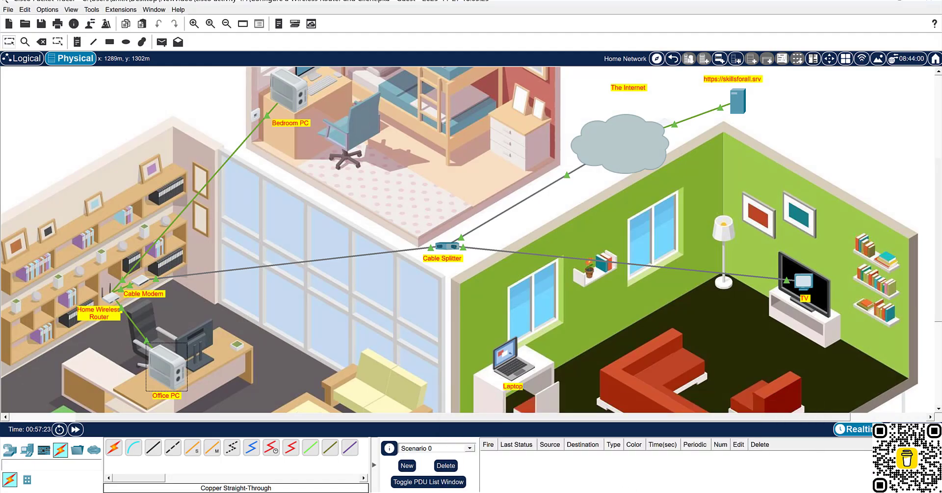
{"action": "left_click", "coordinate": [635, 491]}
{"action": "left_click", "coordinate": [630, 451]}
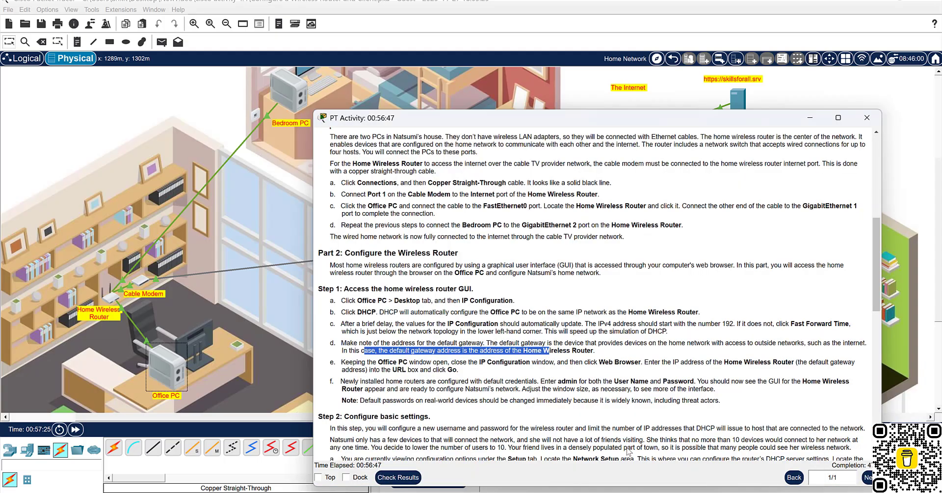
{"action": "left_click", "coordinate": [150, 361]}
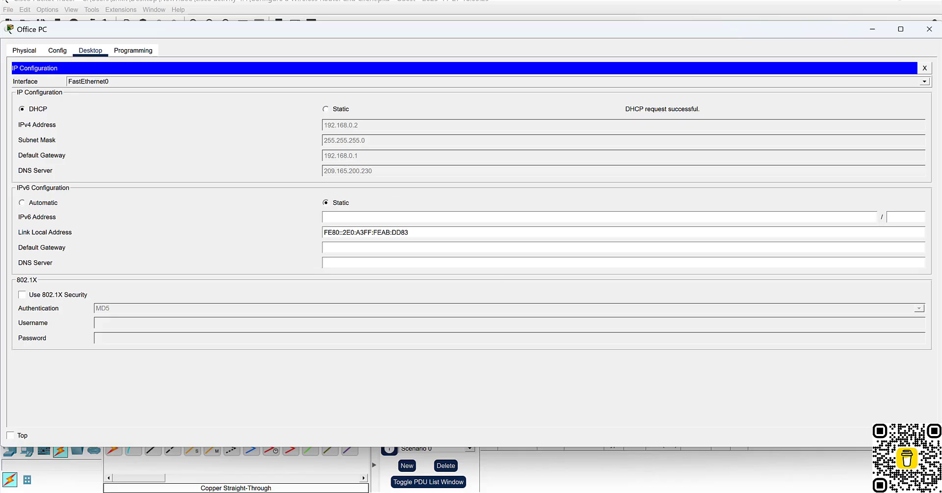
Return to the OneNote Wireless Router notes page and expand it to full-page view.
{"action": "left_click", "coordinate": [577, 492]}
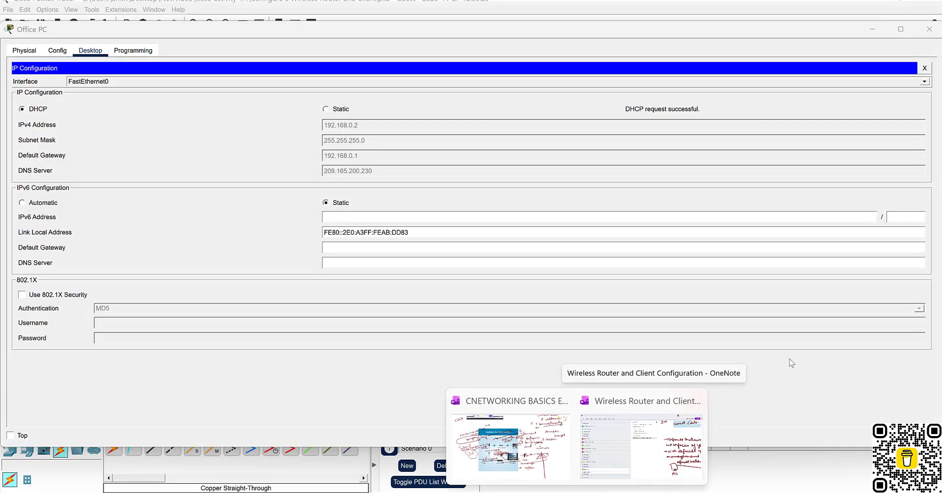
{"action": "left_click", "coordinate": [792, 363]}
{"action": "mouse_move", "coordinate": [577, 492]}
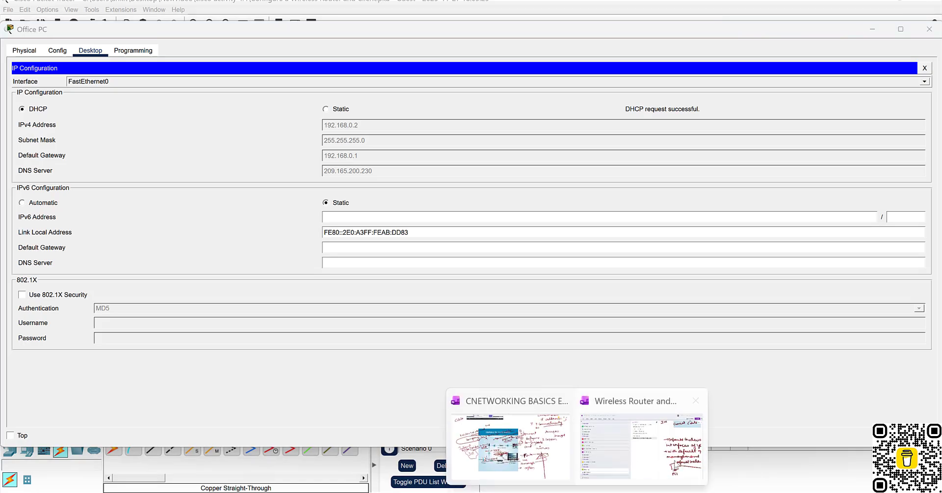
{"action": "left_click", "coordinate": [674, 456]}
{"action": "left_click", "coordinate": [927, 60]}
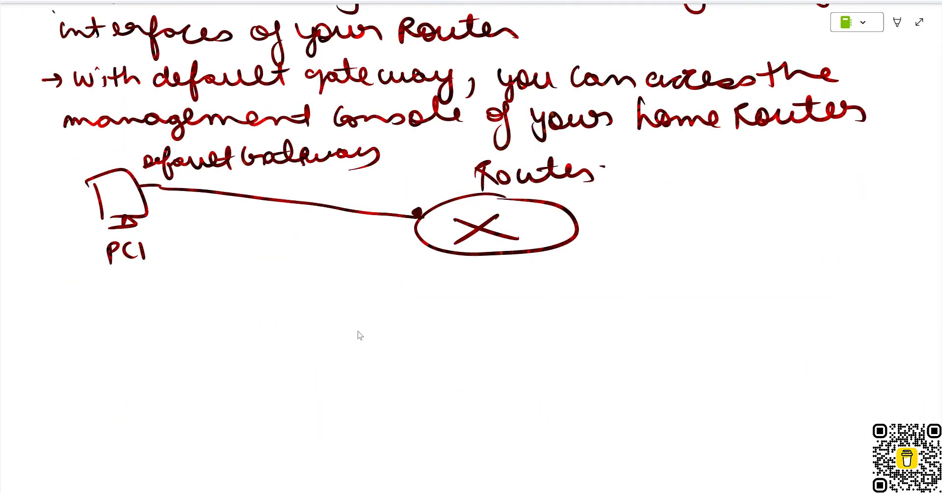
Write 192.168.0.1 above the PC–router line and draw an arrow down labelled Private IPs.
{"action": "mouse_move", "coordinate": [370, 188]}
{"action": "left_mouse_down"}
{"action": "mouse_move", "coordinate": [364, 200]}
{"action": "mouse_move", "coordinate": [431, 187]}
{"action": "left_mouse_up"}
{"action": "left_click", "coordinate": [422, 193]}
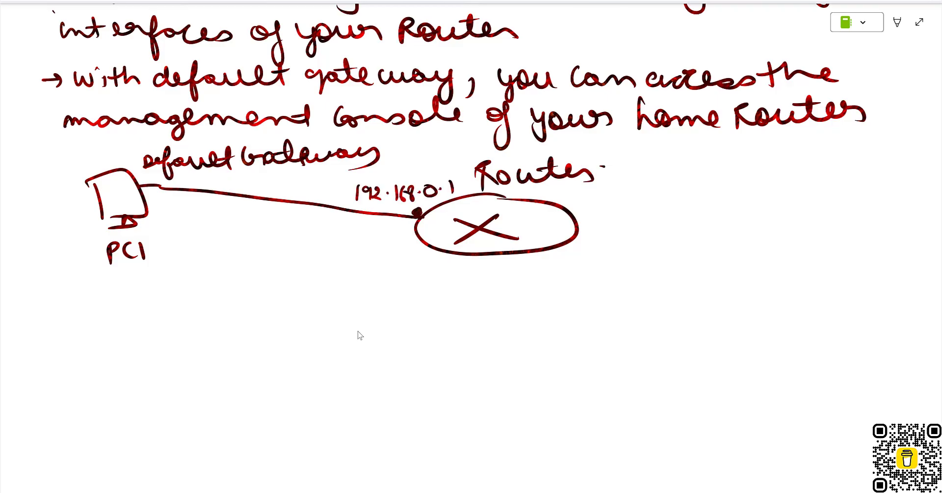
{"action": "left_click_drag", "start_coordinate": [376, 214], "coordinate": [375, 268]}
{"action": "mouse_move", "coordinate": [368, 261]}
{"action": "left_mouse_down"}
{"action": "mouse_move", "coordinate": [378, 267]}
{"action": "mouse_move", "coordinate": [345, 300]}
{"action": "left_mouse_up"}
{"action": "left_click_drag", "start_coordinate": [346, 276], "coordinate": [366, 286]}
{"action": "mouse_move", "coordinate": [377, 285]}
{"action": "left_mouse_down"}
{"action": "mouse_move", "coordinate": [378, 293]}
{"action": "mouse_move", "coordinate": [404, 282]}
{"action": "mouse_move", "coordinate": [459, 289]}
{"action": "mouse_move", "coordinate": [441, 277]}
{"action": "left_mouse_up"}
{"action": "mouse_move", "coordinate": [397, 310]}
{"action": "left_mouse_down"}
{"action": "mouse_move", "coordinate": [393, 326]}
{"action": "mouse_move", "coordinate": [408, 311]}
{"action": "left_mouse_up"}
{"action": "left_click_drag", "start_coordinate": [380, 331], "coordinate": [413, 334]}
{"action": "left_click_drag", "start_coordinate": [412, 313], "coordinate": [430, 331]}
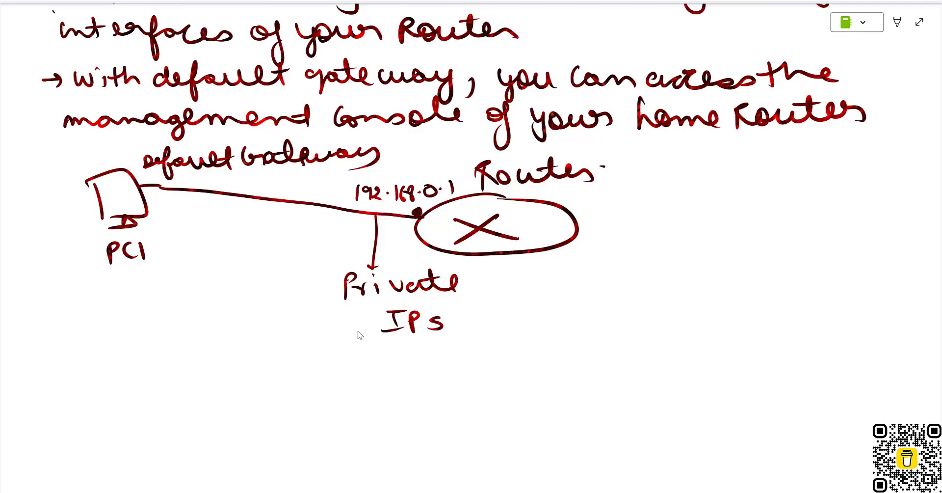
Draw a line leading right from the router and label it IPs (Public IP).
{"action": "left_click_drag", "start_coordinate": [579, 227], "coordinate": [855, 219]}
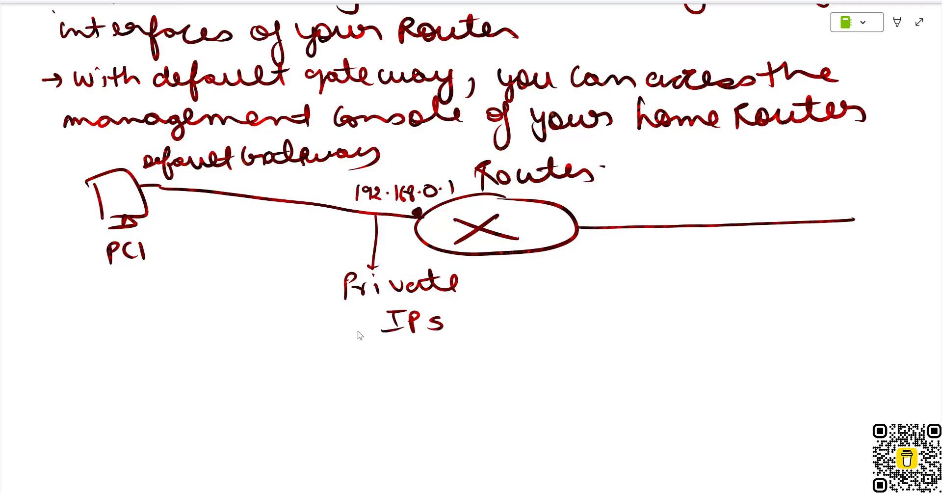
{"action": "left_click_drag", "start_coordinate": [711, 189], "coordinate": [712, 201]}
{"action": "mouse_move", "coordinate": [698, 188]}
{"action": "left_mouse_down"}
{"action": "mouse_move", "coordinate": [719, 187]}
{"action": "mouse_move", "coordinate": [720, 203]}
{"action": "left_mouse_up"}
{"action": "mouse_move", "coordinate": [726, 189]}
{"action": "left_mouse_down"}
{"action": "mouse_move", "coordinate": [722, 211]}
{"action": "mouse_move", "coordinate": [727, 196]}
{"action": "left_mouse_up"}
{"action": "mouse_move", "coordinate": [745, 194]}
{"action": "left_mouse_down"}
{"action": "mouse_move", "coordinate": [682, 219]}
{"action": "mouse_move", "coordinate": [754, 206]}
{"action": "left_mouse_up"}
{"action": "mouse_move", "coordinate": [768, 189]}
{"action": "left_mouse_down"}
{"action": "mouse_move", "coordinate": [769, 206]}
{"action": "mouse_move", "coordinate": [769, 192]}
{"action": "left_mouse_up"}
{"action": "left_click_drag", "start_coordinate": [784, 192], "coordinate": [797, 203]}
{"action": "mouse_move", "coordinate": [807, 186]}
{"action": "left_mouse_down"}
{"action": "mouse_move", "coordinate": [817, 202]}
{"action": "mouse_move", "coordinate": [828, 183]}
{"action": "left_mouse_up"}
{"action": "left_click", "coordinate": [832, 193]}
{"action": "left_click_drag", "start_coordinate": [833, 194], "coordinate": [834, 204]}
{"action": "mouse_move", "coordinate": [858, 189]}
{"action": "left_mouse_down"}
{"action": "mouse_move", "coordinate": [858, 201]}
{"action": "mouse_move", "coordinate": [895, 190]}
{"action": "left_mouse_up"}
{"action": "left_click_drag", "start_coordinate": [909, 170], "coordinate": [904, 202]}
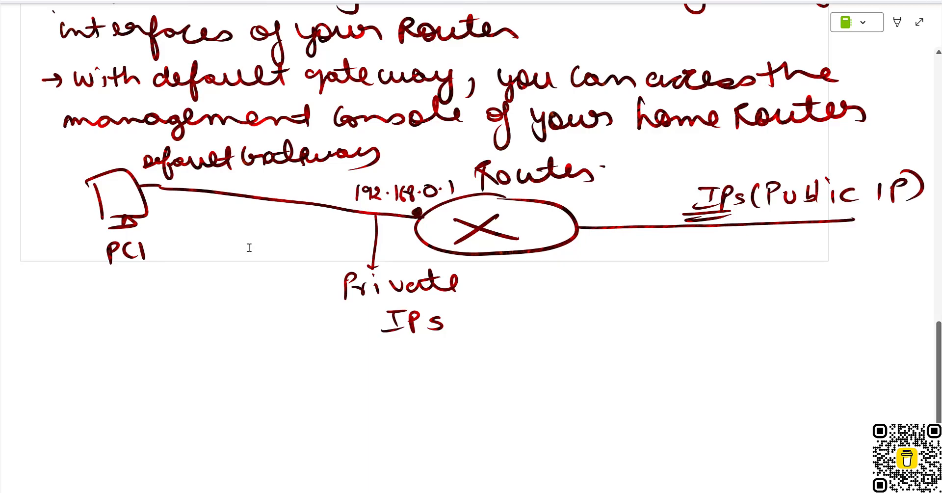
Add blank space below the sketch and leave OneNote's full-page view.
{"action": "key", "text": "Return"}
{"action": "key", "text": "Return"}
{"action": "key", "text": "Return"}
{"action": "key", "text": "Return"}
{"action": "key", "text": "Return"}
{"action": "key", "text": "Return"}
{"action": "key", "text": "Return"}
{"action": "key", "text": "Return"}
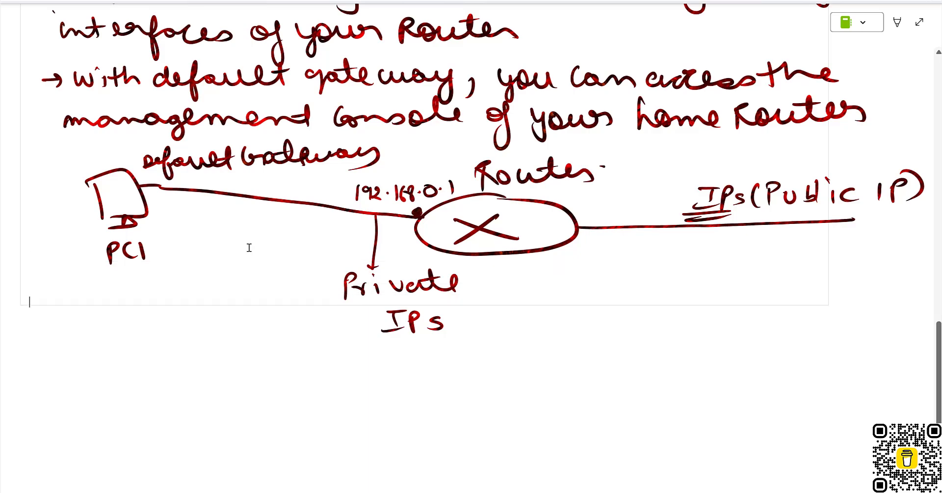
{"action": "key", "text": "Return"}
{"action": "key", "text": "Return"}
{"action": "key", "text": "Return"}
{"action": "key", "text": "Return"}
{"action": "key", "text": "Return"}
{"action": "key", "text": "Return"}
{"action": "key", "text": "Return"}
{"action": "key", "text": "Return"}
{"action": "key", "text": "Return"}
{"action": "key", "text": "Return"}
{"action": "key", "text": "Return"}
{"action": "key", "text": "Return"}
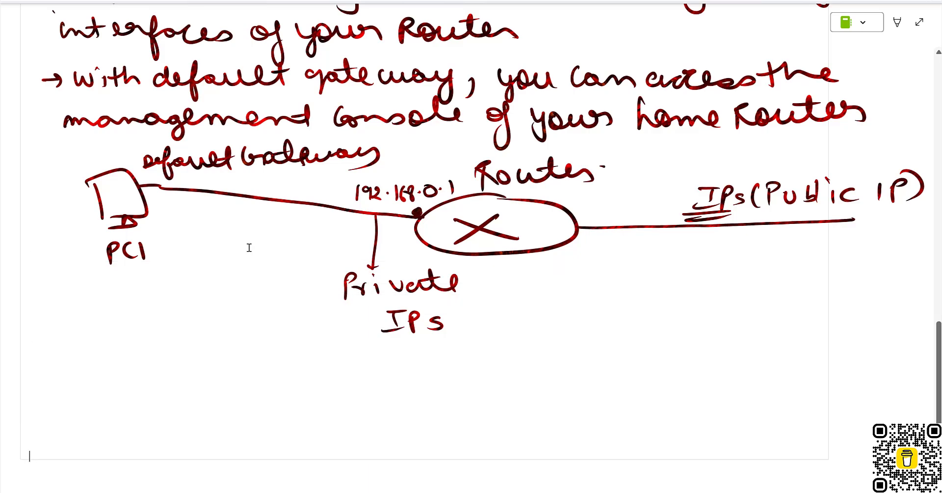
{"action": "key", "text": "Return"}
{"action": "key", "text": "Return"}
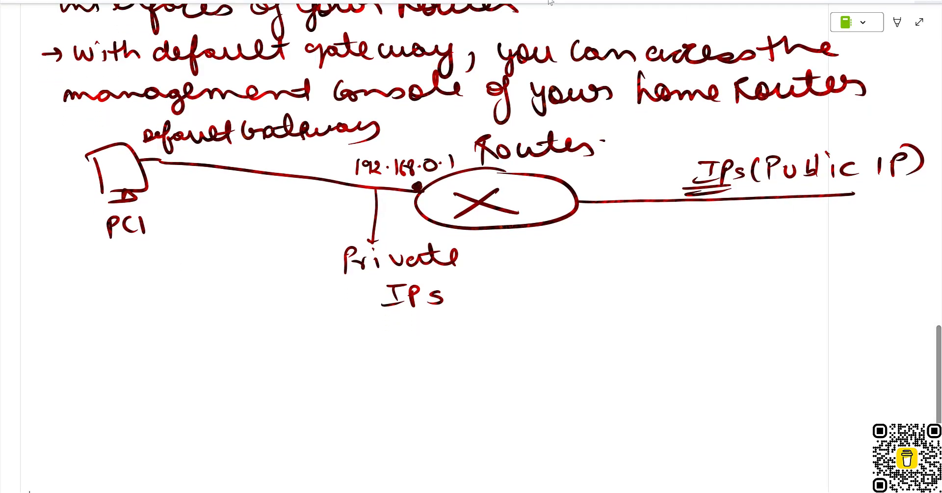
{"action": "left_click", "coordinate": [920, 22]}
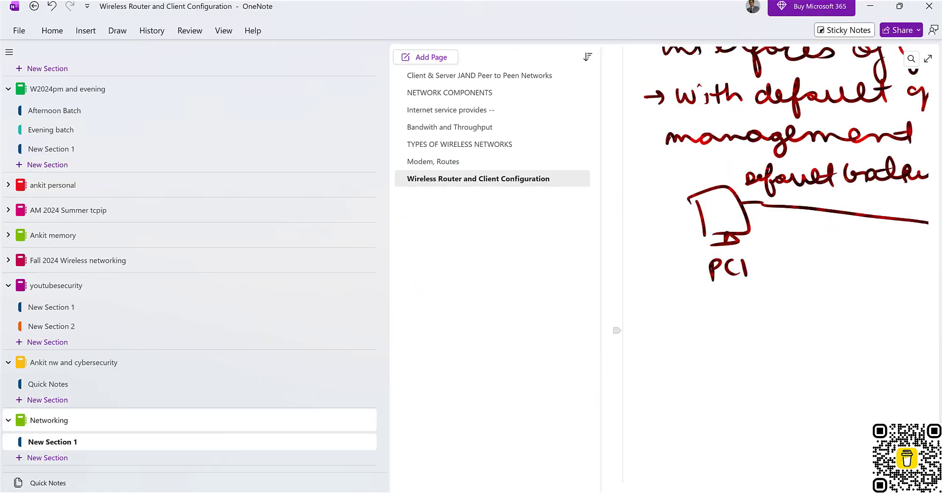
Switch the Office PC's IPv6 configuration to Automatic and close the IP Configuration panel.
{"action": "left_click", "coordinate": [632, 492]}
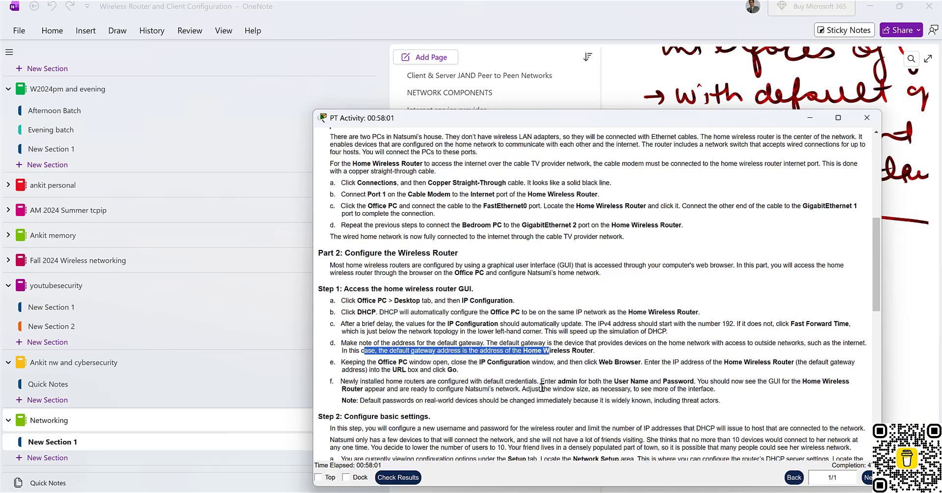
{"action": "left_click", "coordinate": [858, 412]}
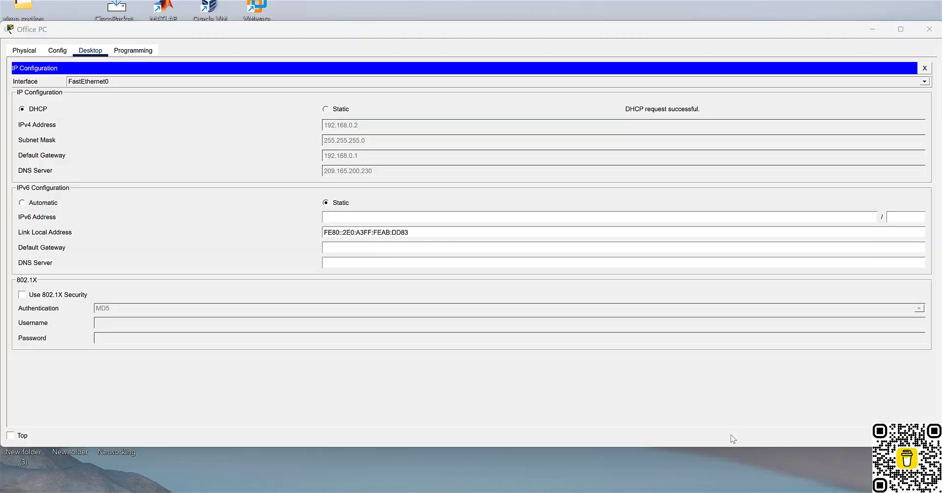
{"action": "left_click", "coordinate": [41, 204]}
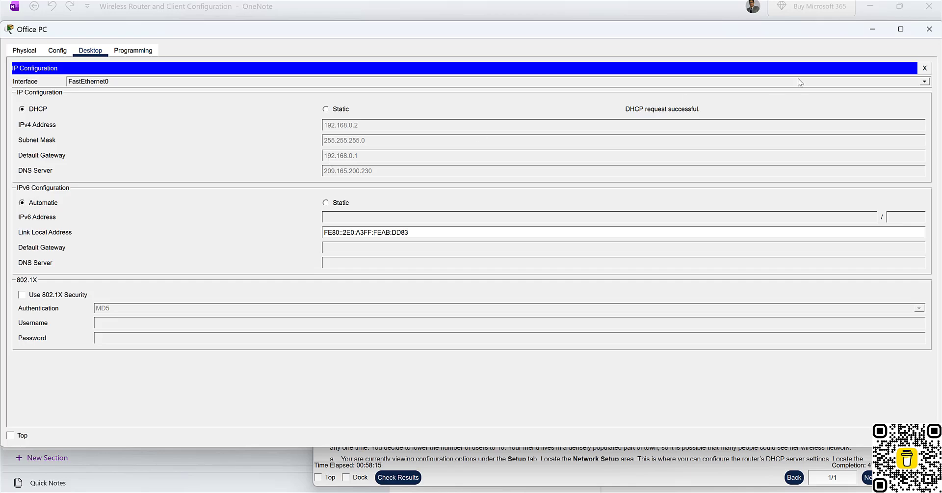
{"action": "left_click", "coordinate": [924, 68]}
{"action": "left_click", "coordinate": [837, 93]}
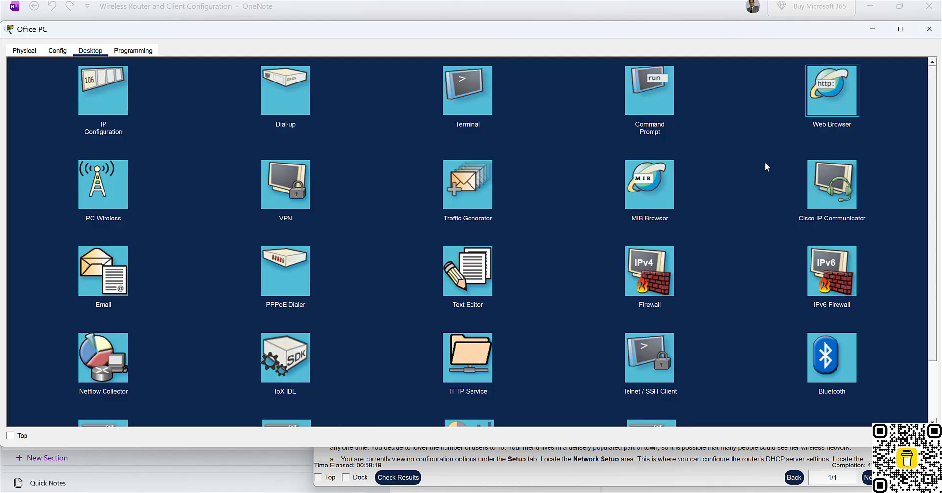
Open the Office PC's web browser and bring the activity instructions window forward.
{"action": "left_click", "coordinate": [840, 94]}
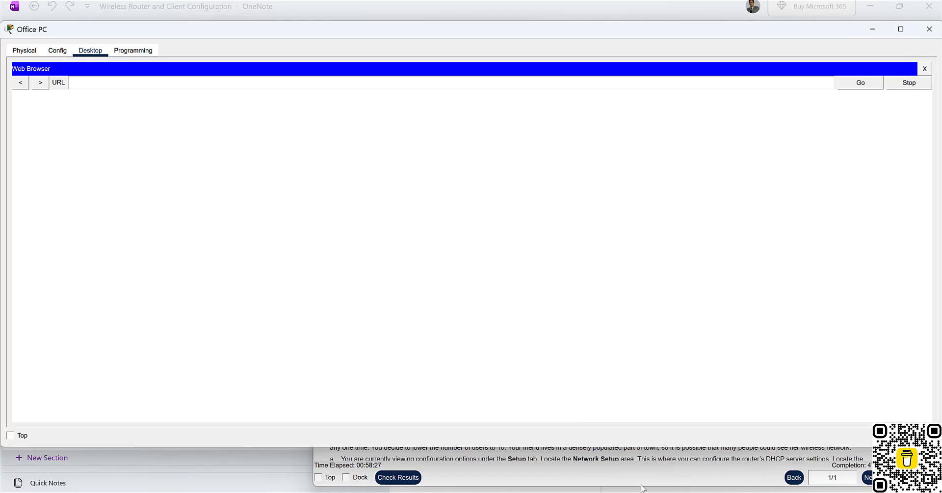
{"action": "mouse_move", "coordinate": [631, 492]}
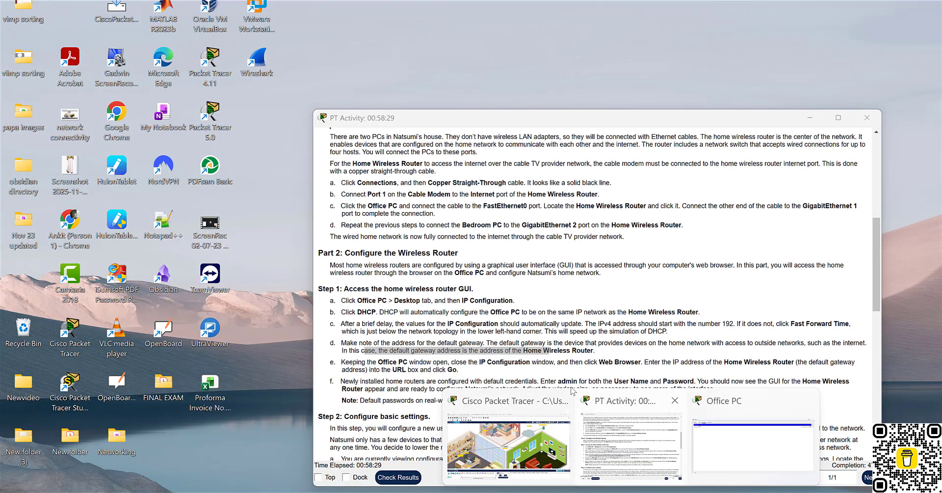
{"action": "left_click", "coordinate": [608, 435]}
{"action": "mouse_move", "coordinate": [608, 434]}
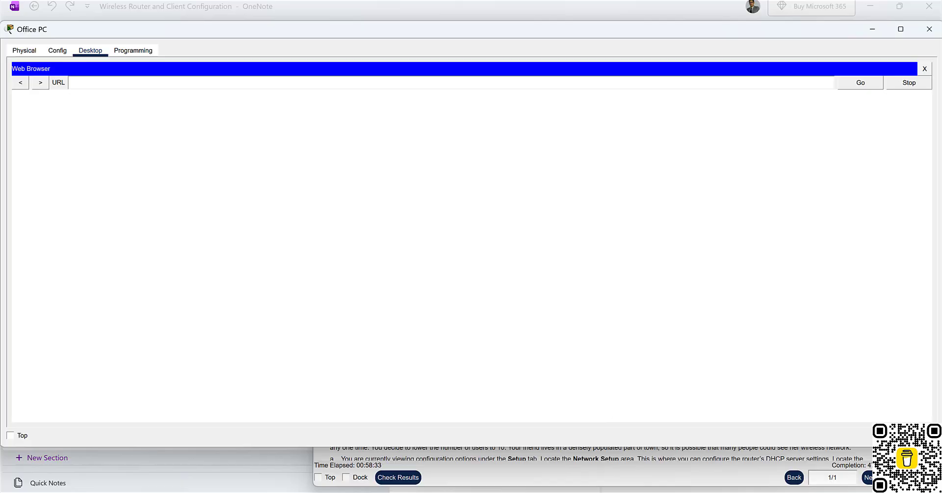
{"action": "mouse_move", "coordinate": [631, 492]}
{"action": "left_click", "coordinate": [617, 442]}
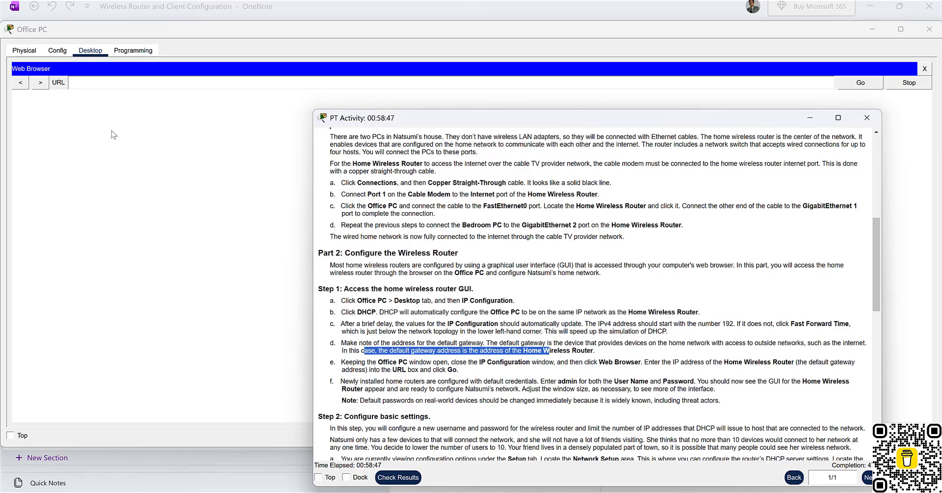
{"action": "left_click", "coordinate": [93, 88]}
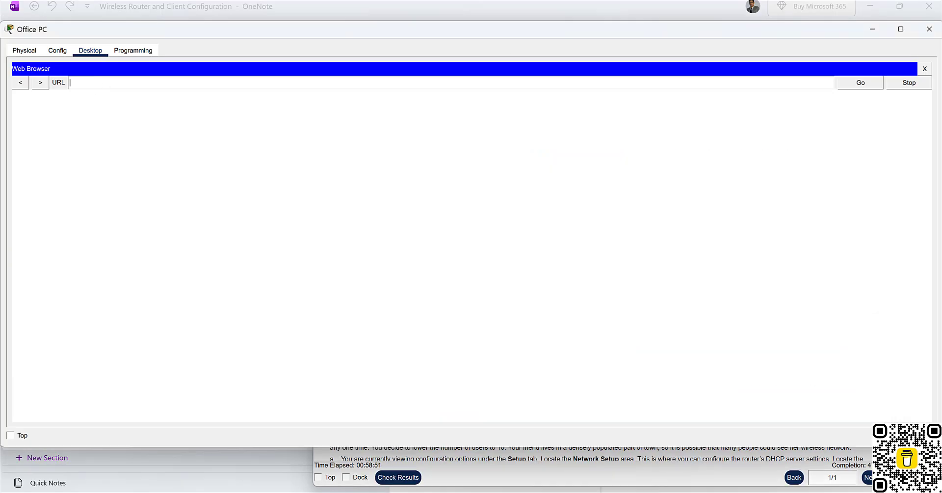
{"action": "type", "text": "http://192.168.0.1"}
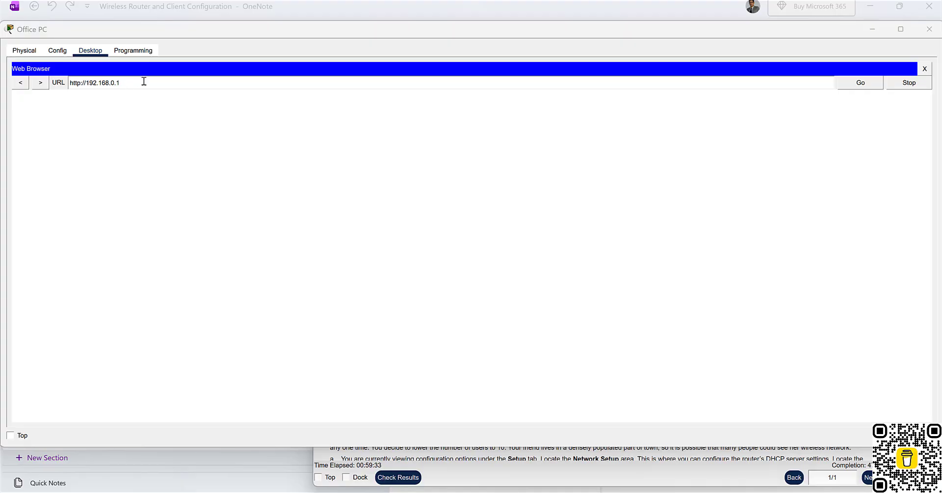
{"action": "left_click", "coordinate": [858, 84]}
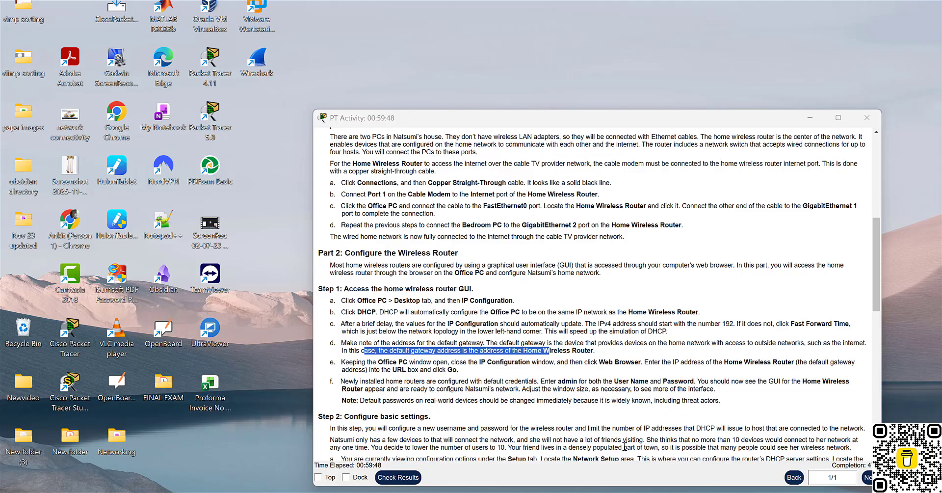
Look up the default credentials in the activity instructions and submit them in the router login.
{"action": "left_click", "coordinate": [625, 434]}
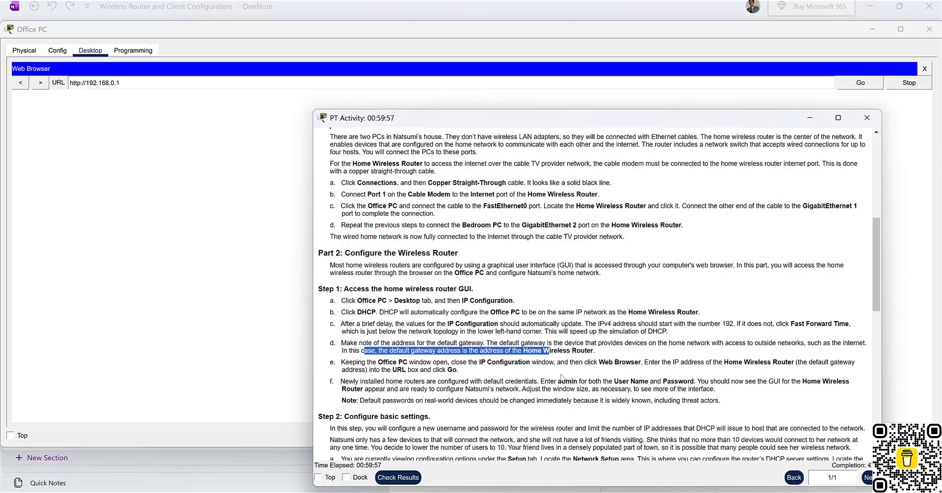
{"action": "left_click_drag", "start_coordinate": [571, 381], "coordinate": [715, 379]}
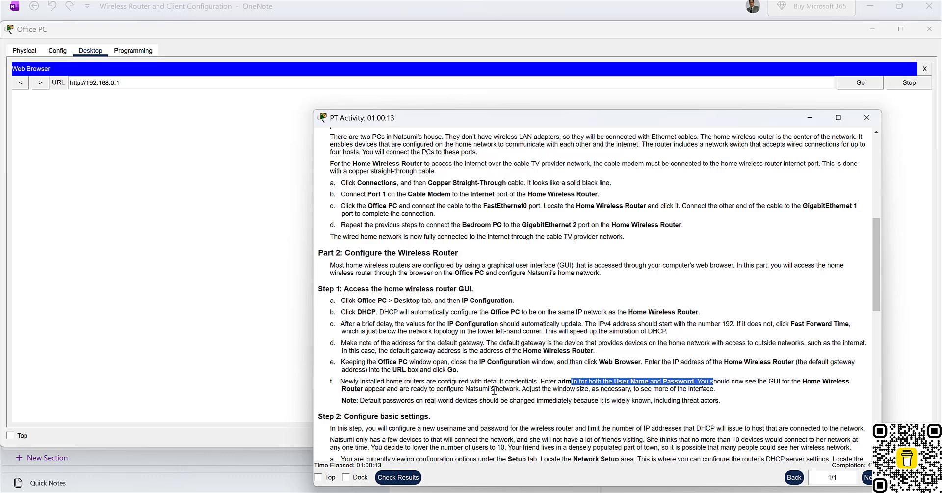
{"action": "scroll", "coordinate": [535, 388], "scroll_direction": "down", "scroll_amount": 3}
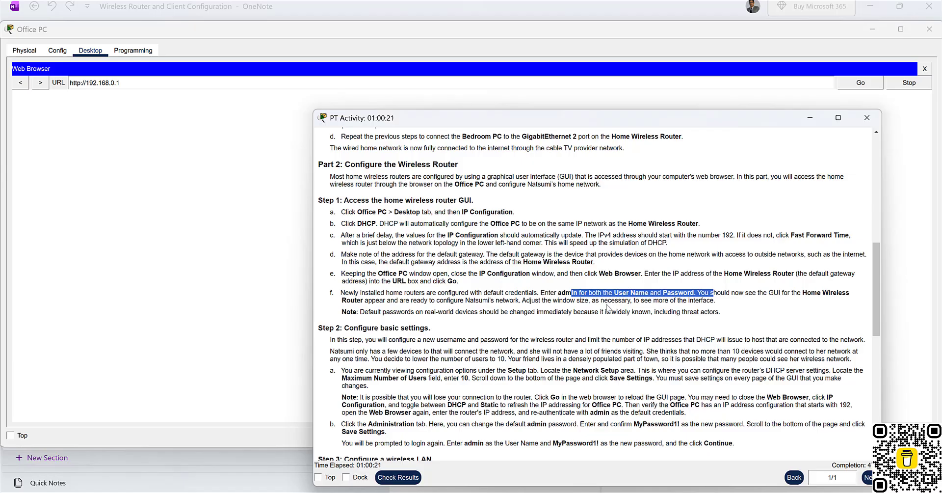
{"action": "left_click", "coordinate": [229, 245]}
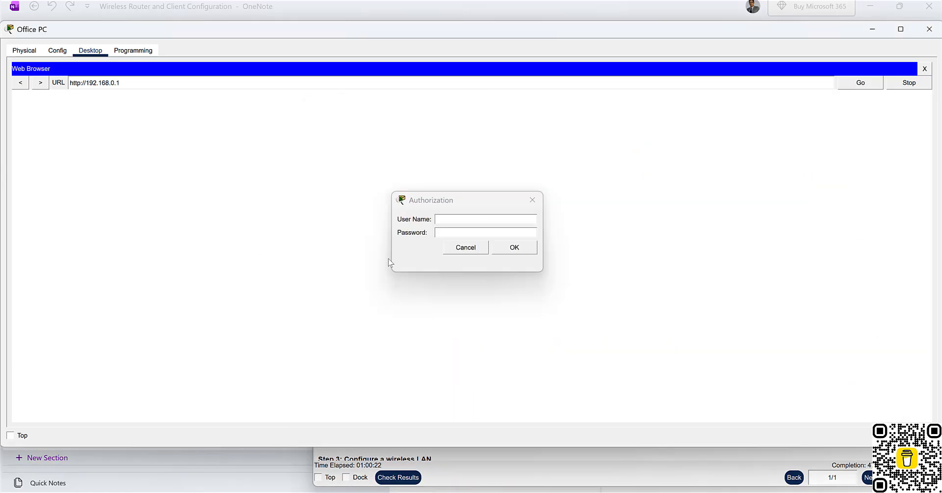
{"action": "left_click", "coordinate": [442, 220]}
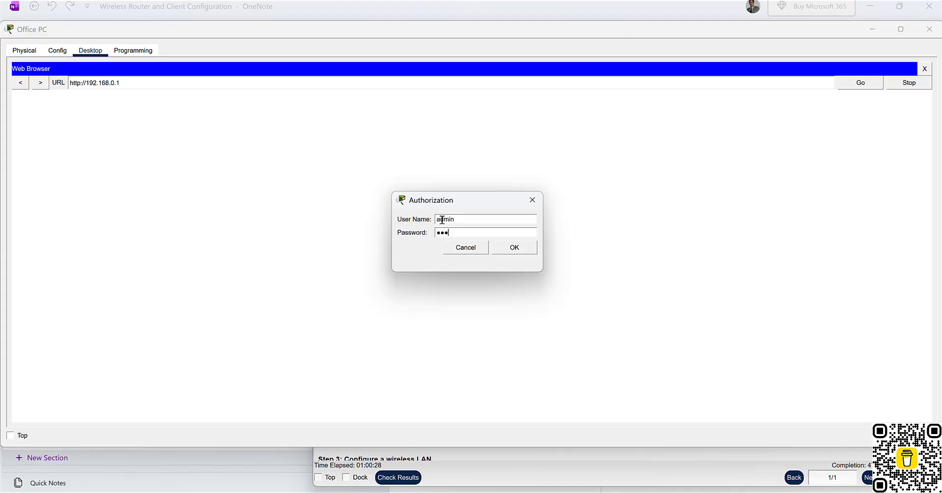
{"action": "left_click", "coordinate": [519, 247]}
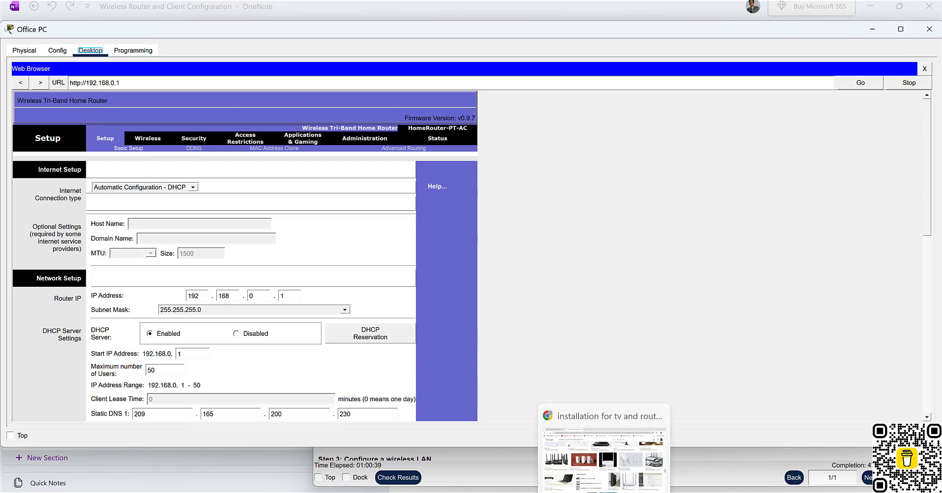
{"action": "mouse_move", "coordinate": [631, 491]}
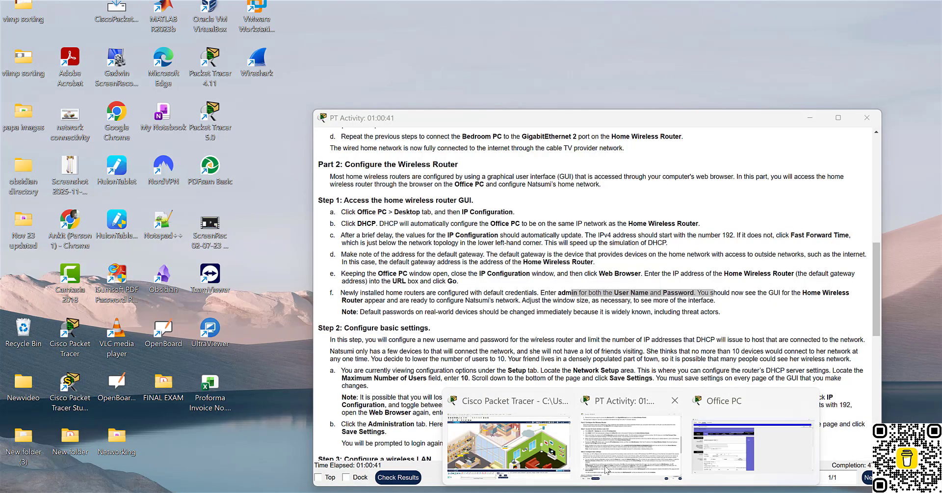
Snap the activity instructions to the right half and the Office PC window to the left.
{"action": "left_click", "coordinate": [627, 451]}
{"action": "scroll", "coordinate": [537, 363], "scroll_direction": "down", "scroll_amount": 1}
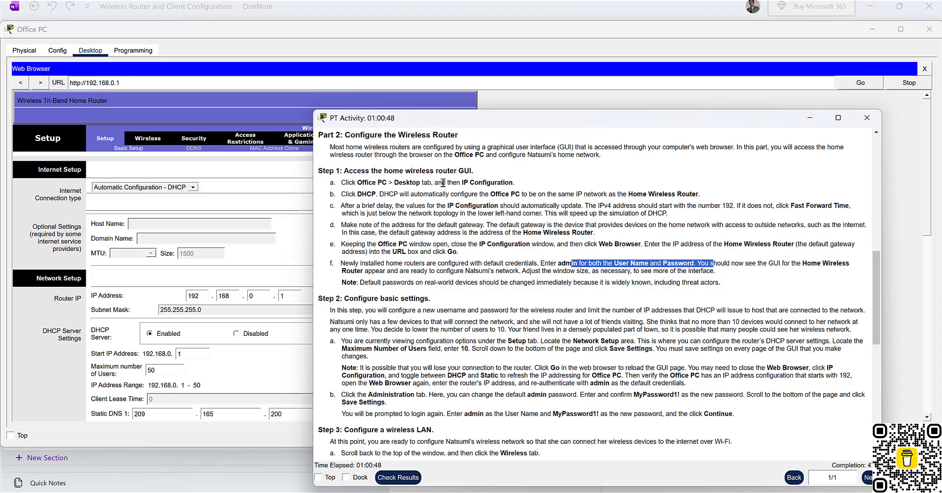
{"action": "key", "text": "super+Right"}
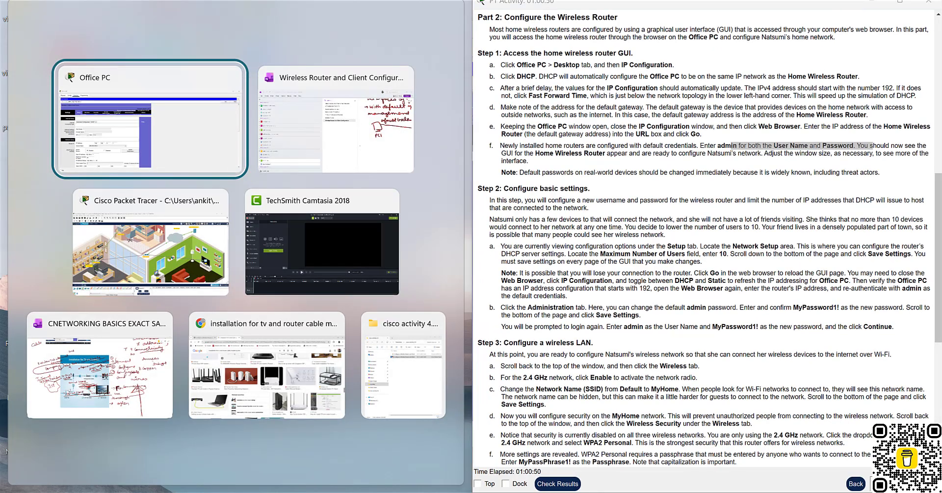
{"action": "left_click", "coordinate": [154, 145]}
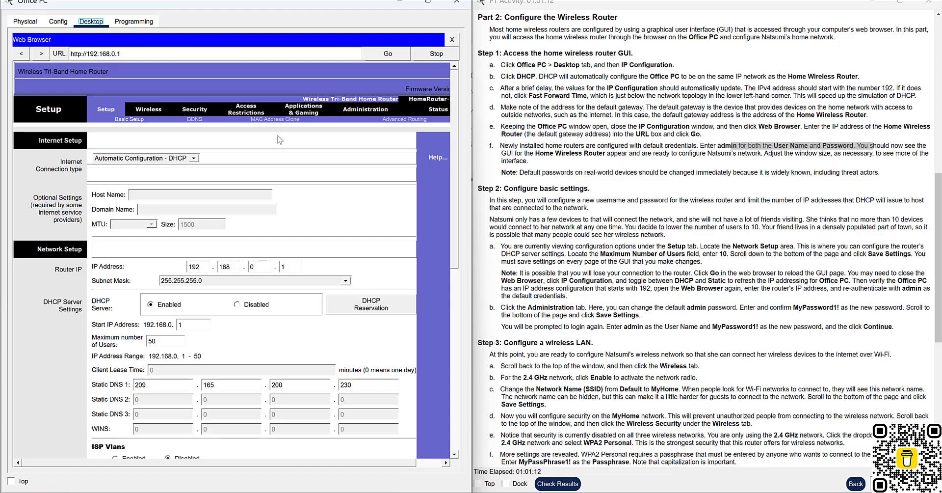
Highlight and read the Step 2 text about few devices in the instructions.
{"action": "scroll", "coordinate": [633, 274], "scroll_direction": "down", "scroll_amount": 1}
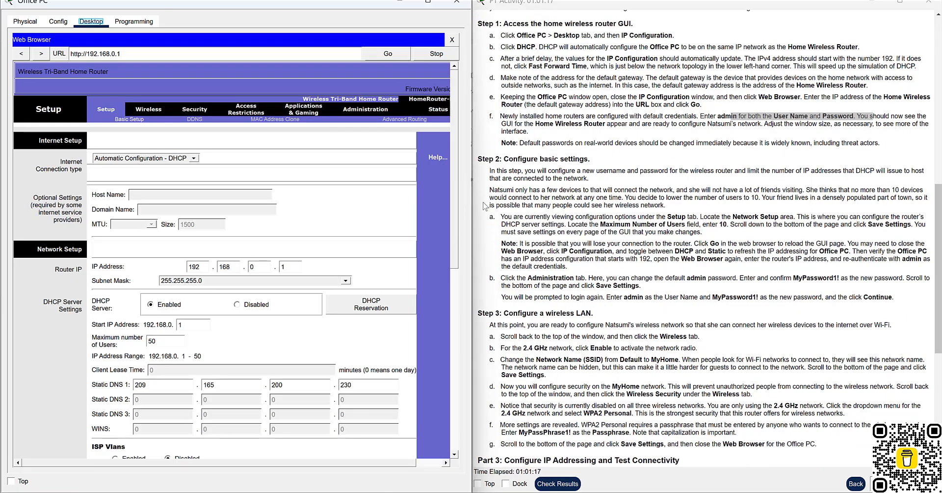
{"action": "mouse_move", "coordinate": [513, 191]}
{"action": "left_mouse_down"}
{"action": "mouse_move", "coordinate": [891, 197]}
{"action": "mouse_move", "coordinate": [530, 197]}
{"action": "left_mouse_up"}
{"action": "left_click", "coordinate": [906, 198]}
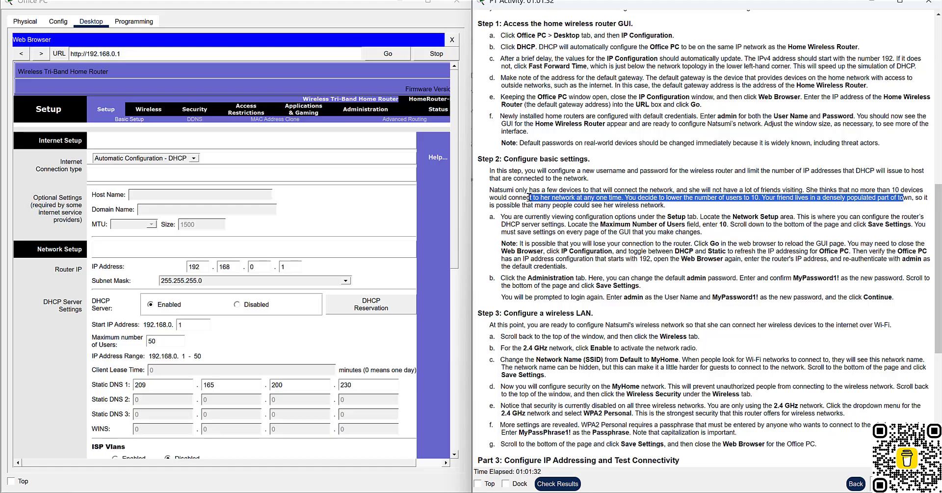
{"action": "left_click", "coordinate": [530, 196]}
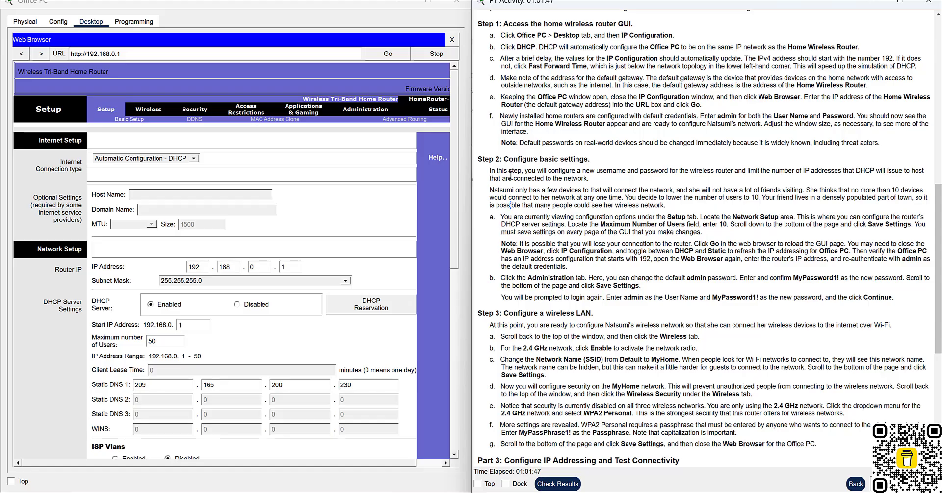
{"action": "scroll", "coordinate": [590, 237], "scroll_direction": "down", "scroll_amount": 1}
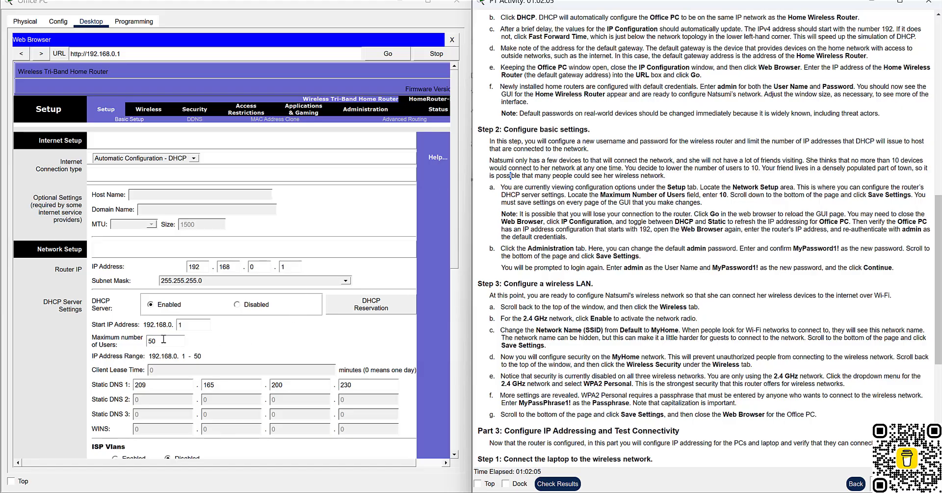
Change the DHCP Maximum number of Users from 50 to 10 and save the settings.
{"action": "left_click_drag", "start_coordinate": [163, 340], "coordinate": [143, 340]}
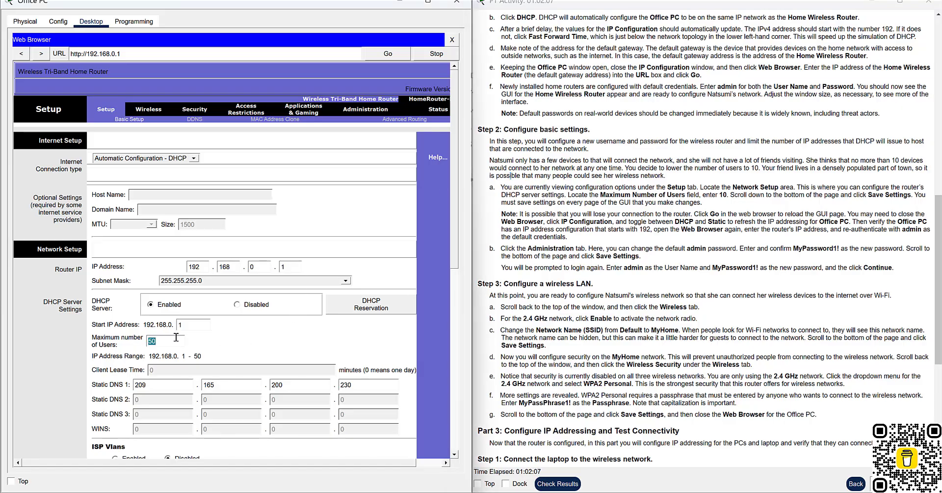
{"action": "type", "text": "1"}
{"action": "scroll", "coordinate": [187, 354], "scroll_direction": "down", "scroll_amount": 10}
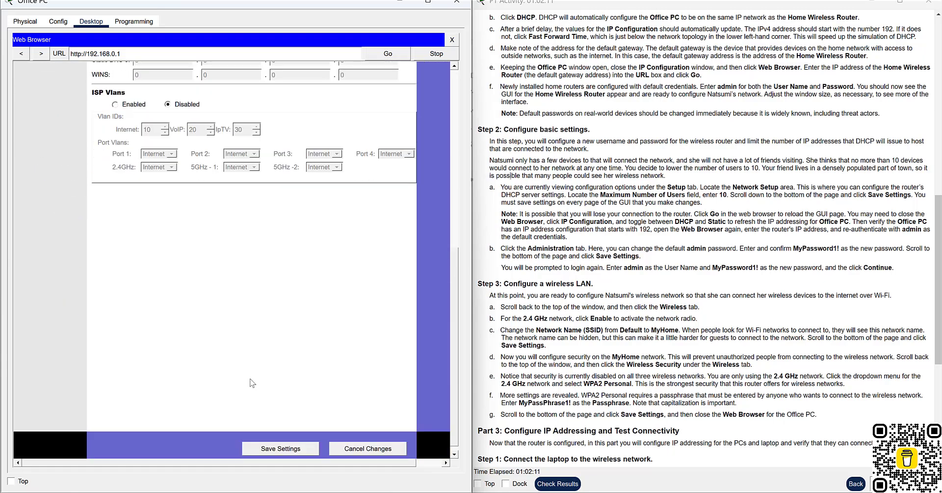
{"action": "left_click", "coordinate": [279, 449]}
{"action": "scroll", "coordinate": [323, 303], "scroll_direction": "up", "scroll_amount": 5}
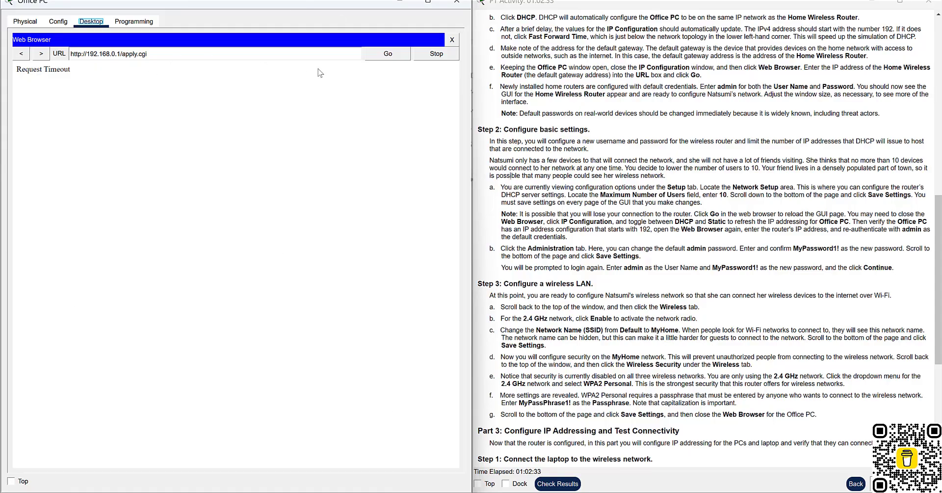
{"action": "left_click", "coordinate": [385, 55]}
{"action": "left_click", "coordinate": [452, 40]}
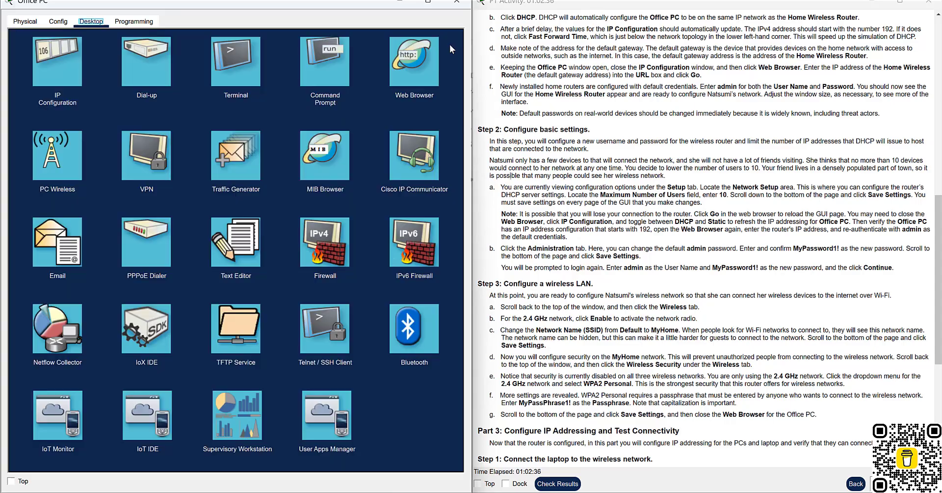
{"action": "left_click", "coordinate": [402, 63]}
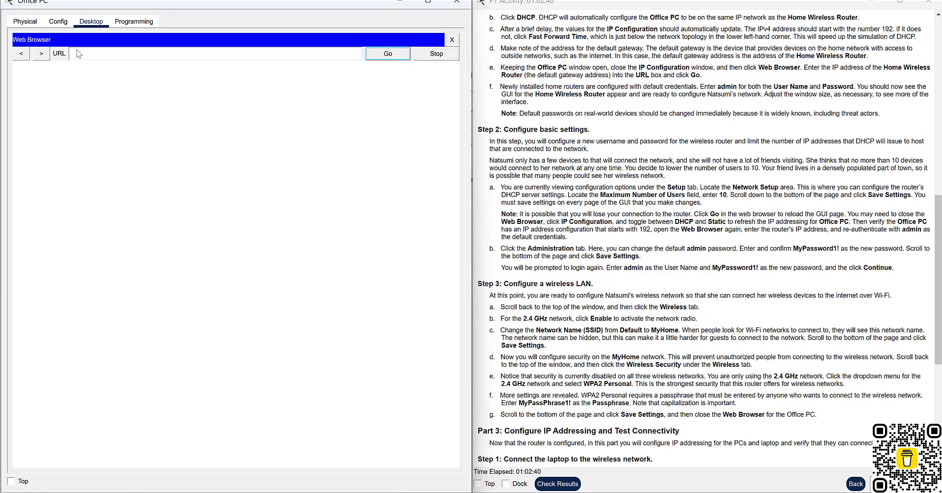
{"action": "left_click", "coordinate": [85, 56]}
{"action": "left_click", "coordinate": [387, 53]}
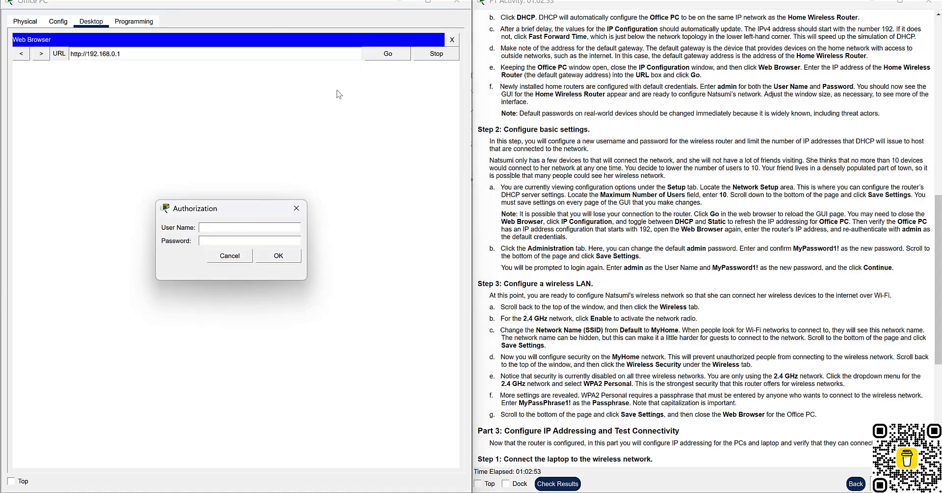
Log in as admin and confirm Maximum number of Users reads 10.
{"action": "type", "text": "admin"}
{"action": "key", "text": "Return"}
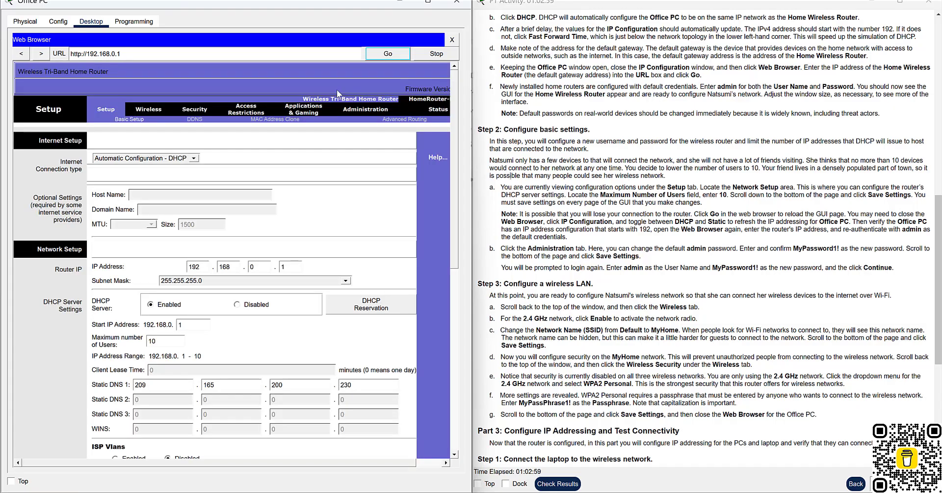
{"action": "scroll", "coordinate": [300, 269], "scroll_direction": "down", "scroll_amount": 1}
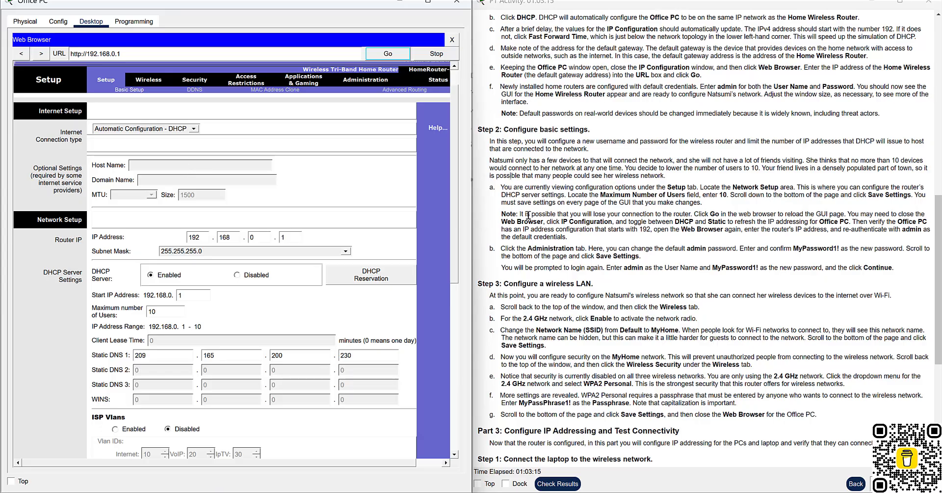
{"action": "left_click_drag", "start_coordinate": [541, 214], "coordinate": [676, 216]}
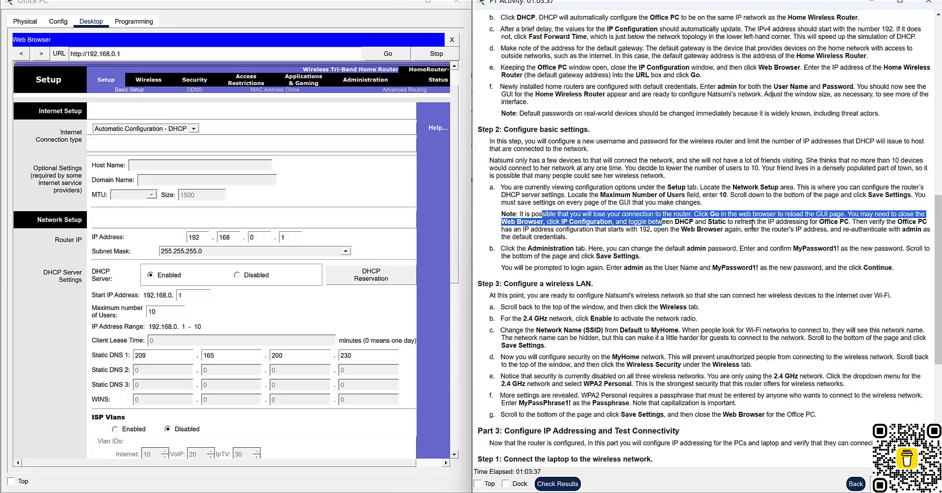
Close the browser and refresh the Office PC's IPv4 address by toggling Static back to DHCP.
{"action": "left_click", "coordinate": [452, 39]}
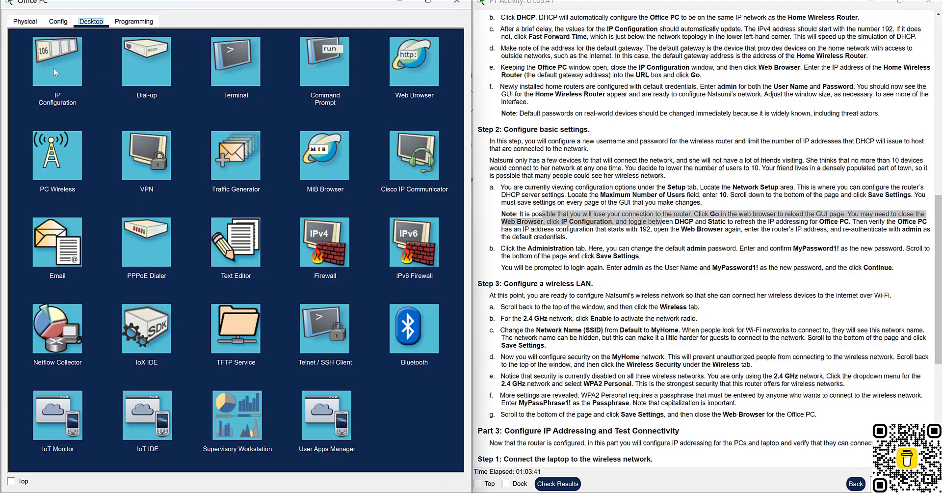
{"action": "left_click", "coordinate": [56, 59]}
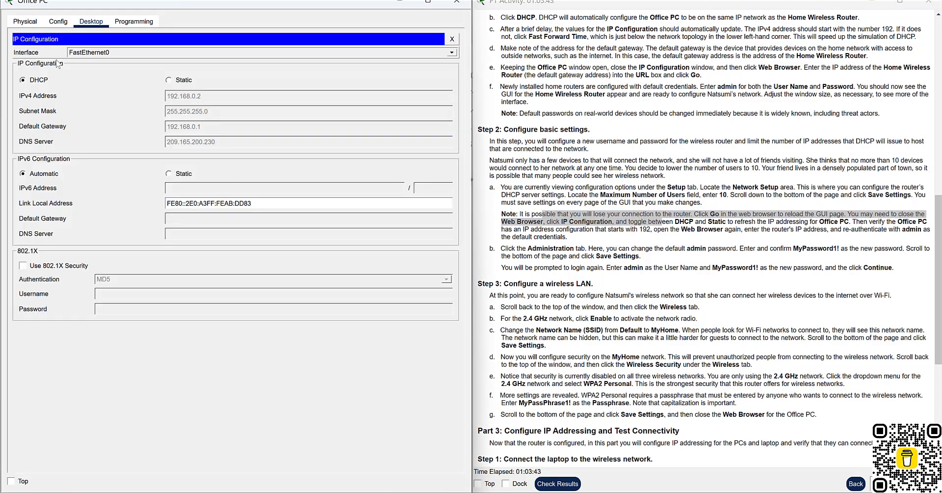
{"action": "left_click", "coordinate": [168, 79]}
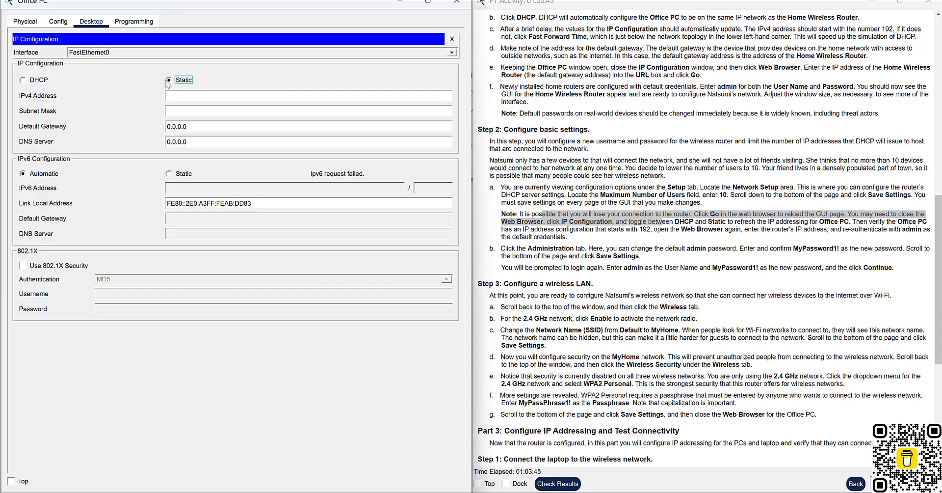
{"action": "left_click", "coordinate": [23, 80]}
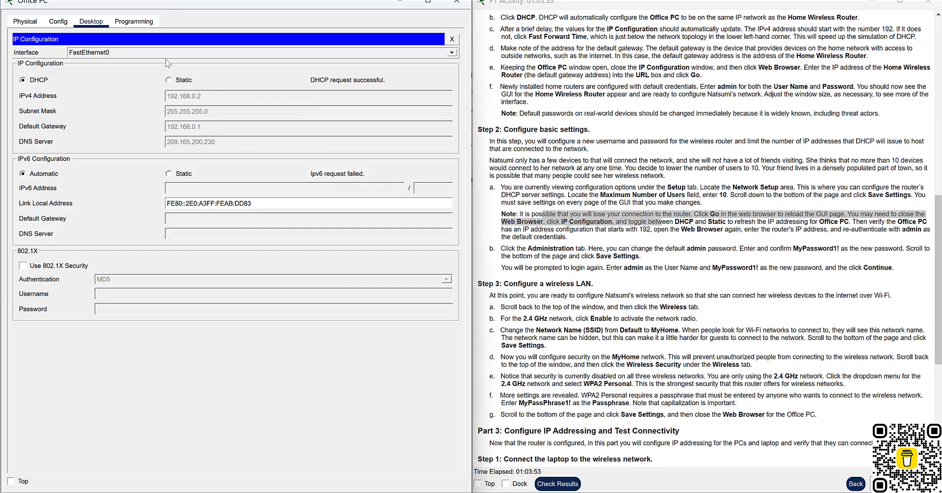
Relaunch the Web Browser from the Office PC's Desktop apps.
{"action": "left_click", "coordinate": [59, 22]}
{"action": "left_click", "coordinate": [27, 22]}
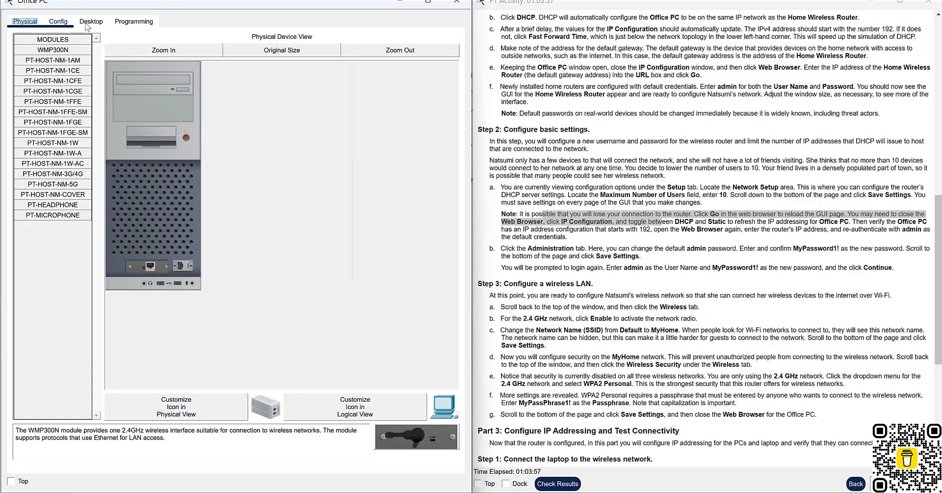
{"action": "left_click", "coordinate": [88, 22]}
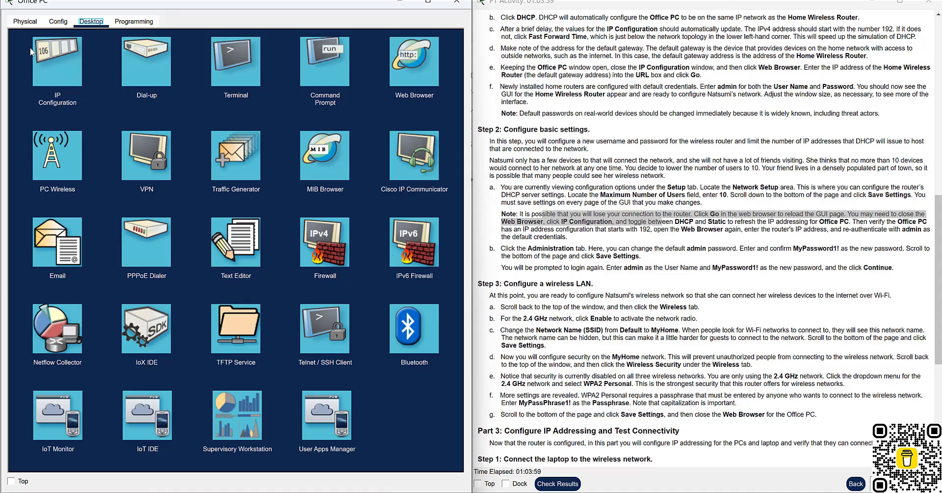
{"action": "left_click", "coordinate": [410, 82]}
{"action": "left_click", "coordinate": [417, 62]}
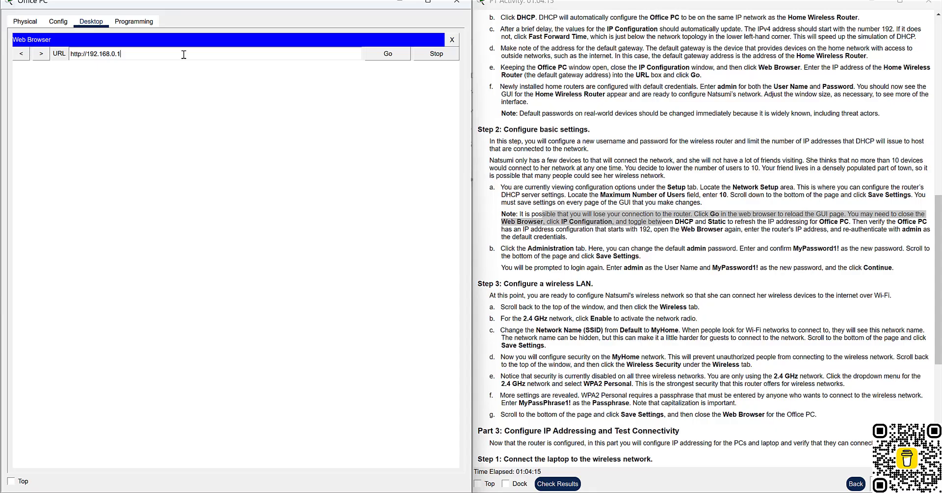
{"action": "left_click", "coordinate": [387, 53]}
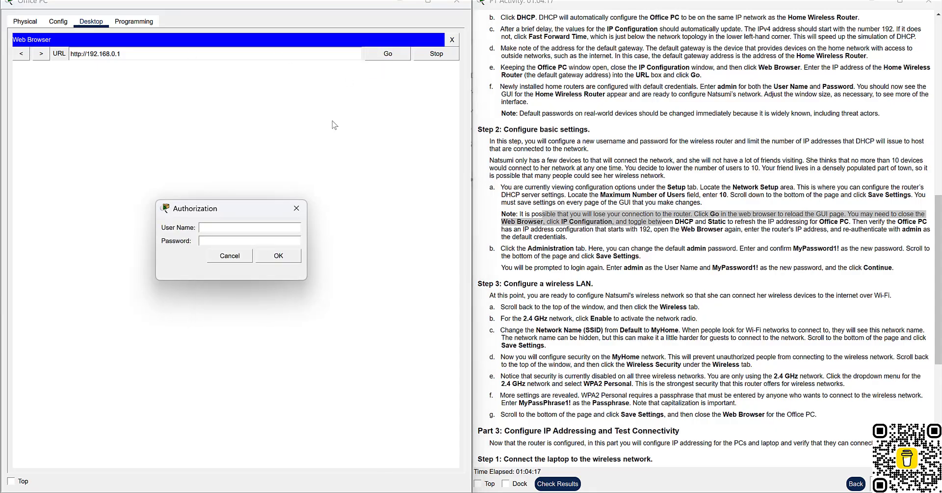
{"action": "type", "text": "admin"}
{"action": "key", "text": "Tab"}
{"action": "type", "text": "admin"}
{"action": "key", "text": "Return"}
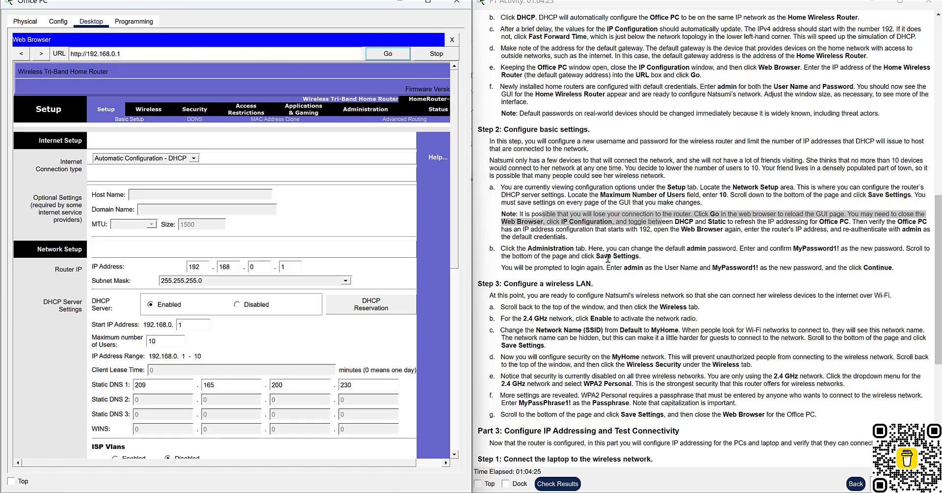
{"action": "scroll", "coordinate": [608, 252], "scroll_direction": "down", "scroll_amount": 1}
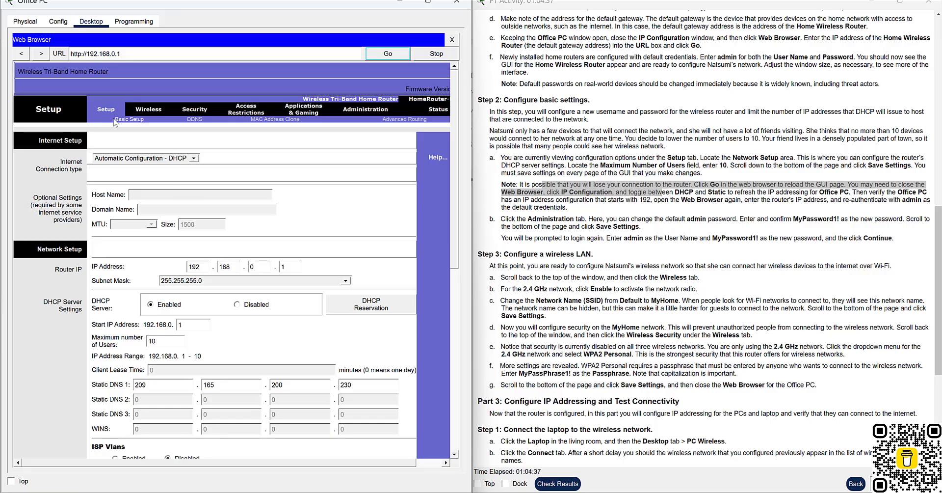
On the router's Administration page, enter the new password in both password fields.
{"action": "left_click", "coordinate": [358, 108]}
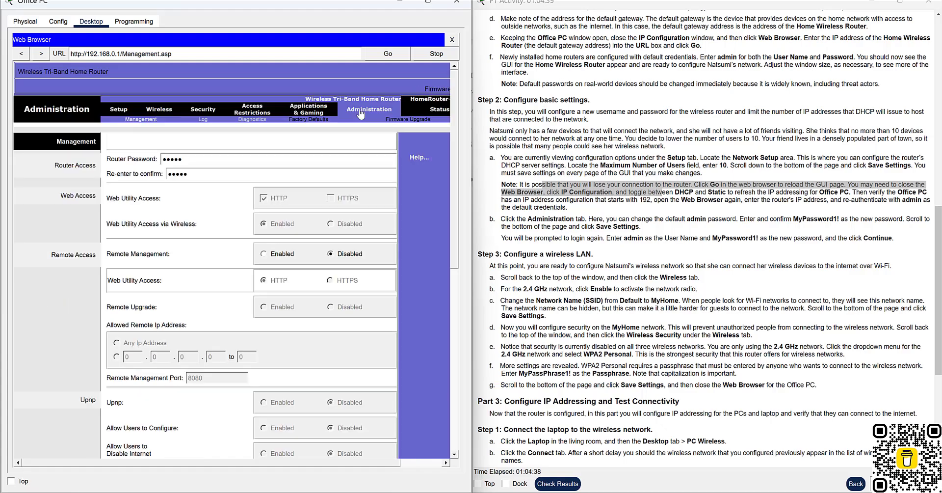
{"action": "double_click", "coordinate": [179, 159]}
{"action": "type", "text": "M"}
{"action": "left_click_drag", "start_coordinate": [201, 175], "coordinate": [146, 174]}
{"action": "type", "text": "My"}
Save the Administration settings and log back in with the new password.
{"action": "scroll", "coordinate": [226, 363], "scroll_direction": "down", "scroll_amount": 10}
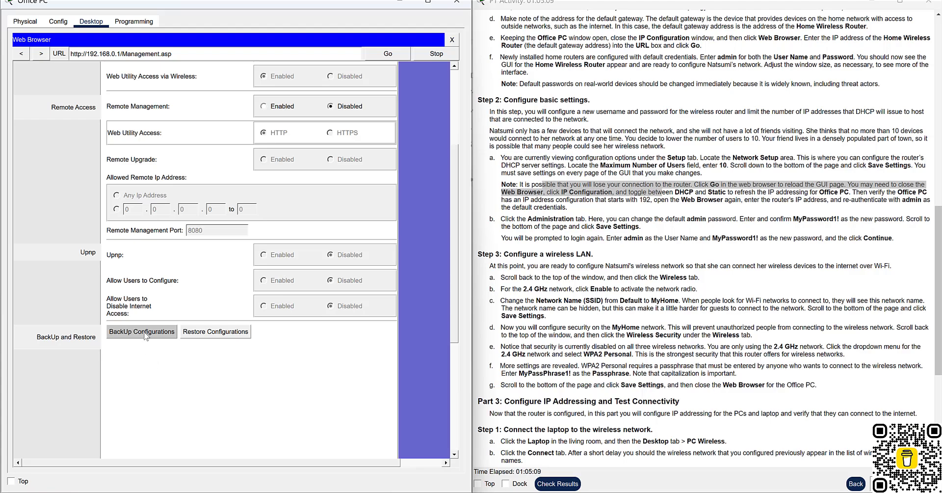
{"action": "scroll", "coordinate": [187, 365], "scroll_direction": "down", "scroll_amount": 2}
{"action": "left_click", "coordinate": [280, 443]}
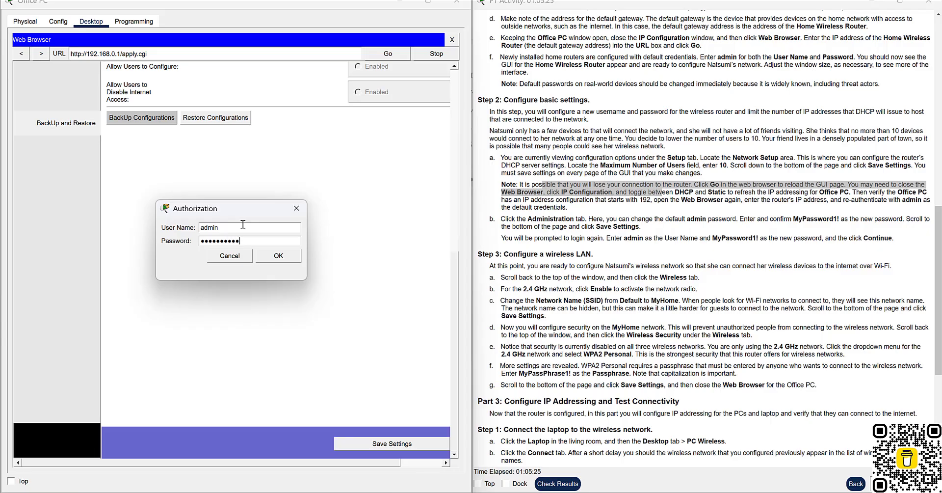
{"action": "key", "text": "Return"}
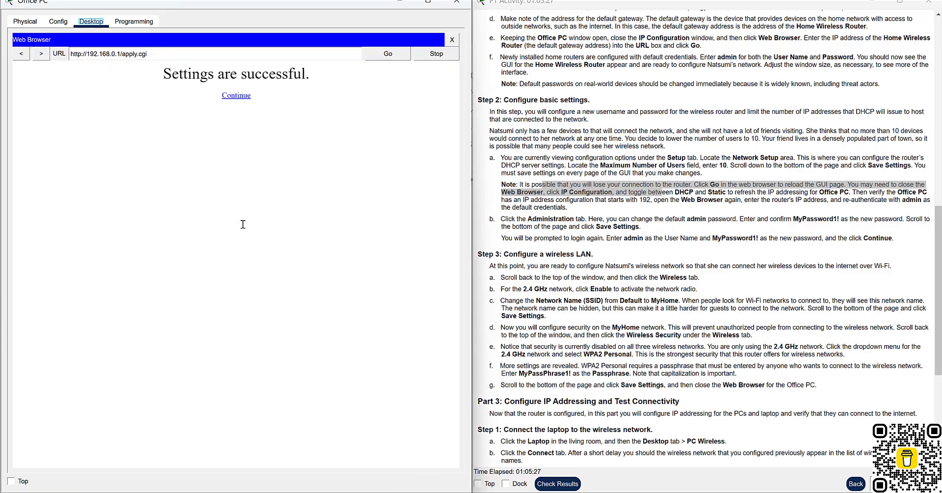
Return to the router's Administration Management page and review the new-password step in the instructions.
{"action": "left_click", "coordinate": [239, 98]}
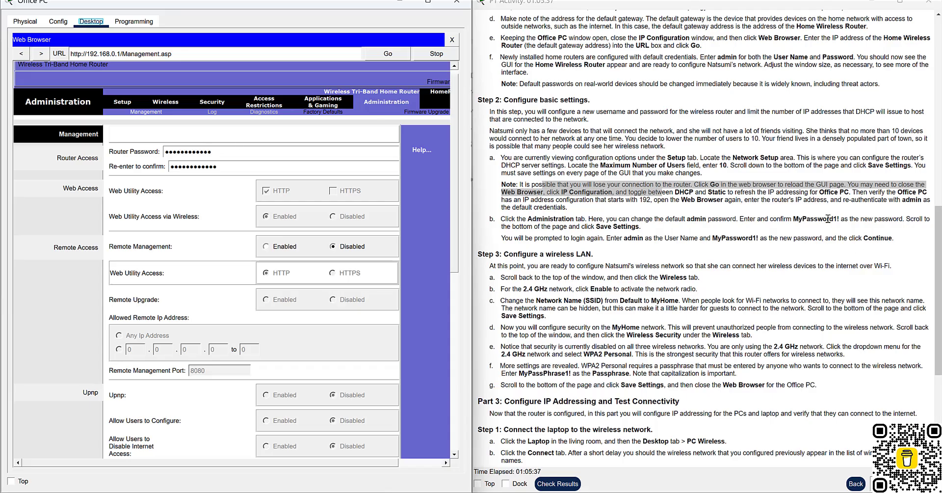
{"action": "mouse_move", "coordinate": [791, 221]}
{"action": "left_mouse_down"}
{"action": "mouse_move", "coordinate": [823, 216]}
{"action": "mouse_move", "coordinate": [807, 219]}
{"action": "left_mouse_up"}
{"action": "left_click", "coordinate": [817, 229]}
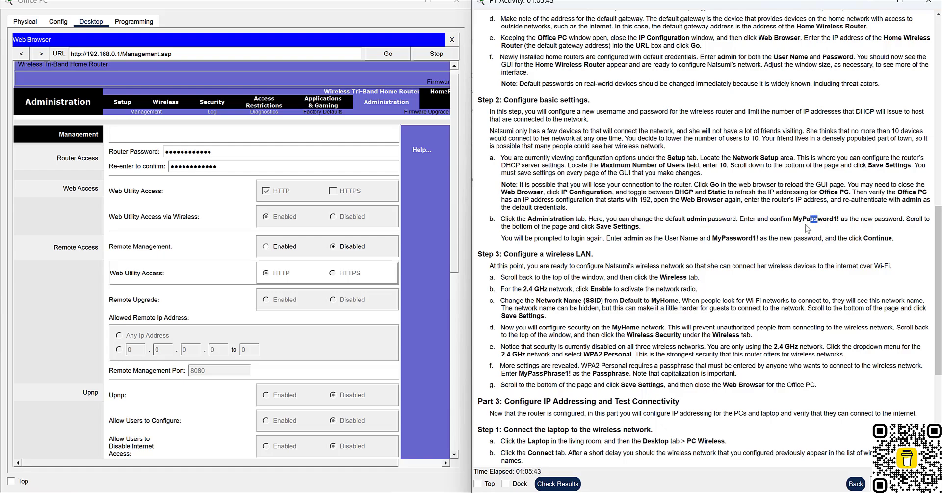
{"action": "left_click_drag", "start_coordinate": [800, 220], "coordinate": [829, 220]}
Read the re-login note, the Step 3 heading and the first wireless LAN instruction.
{"action": "left_click_drag", "start_coordinate": [533, 239], "coordinate": [715, 251]}
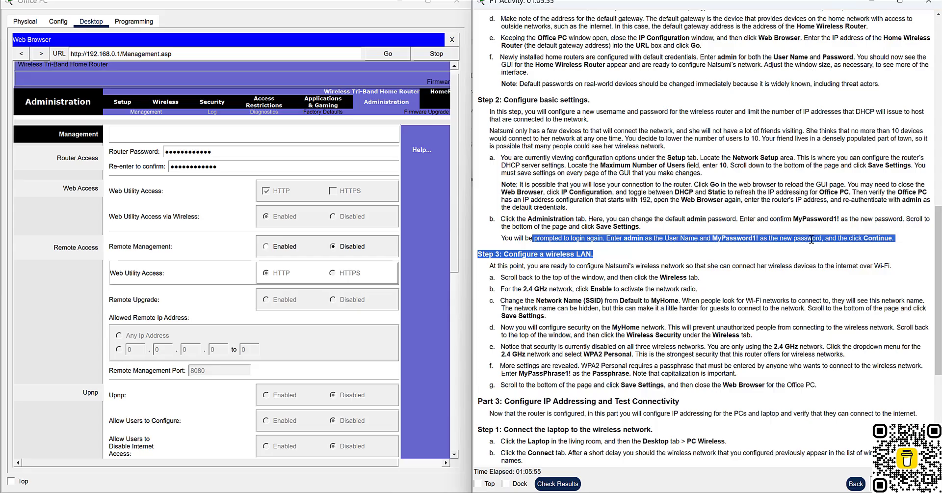
{"action": "scroll", "coordinate": [777, 262], "scroll_direction": "down", "scroll_amount": 3}
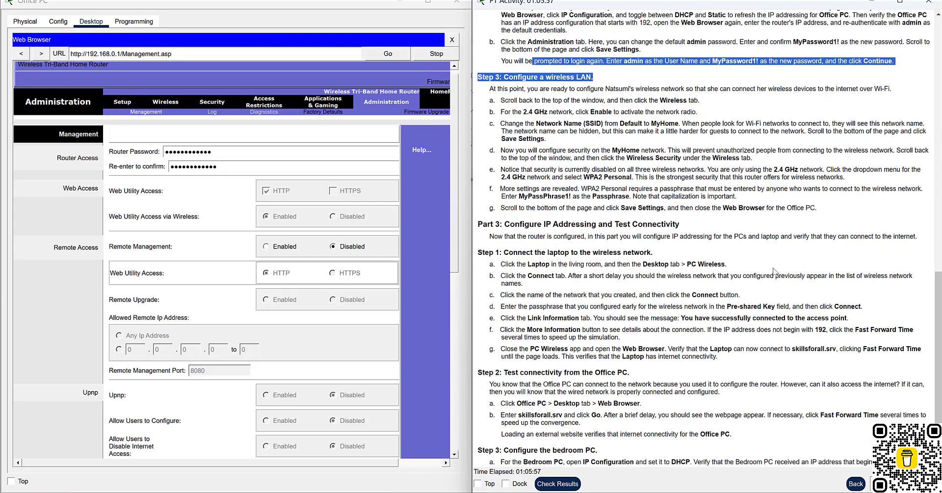
{"action": "scroll", "coordinate": [770, 254], "scroll_direction": "up", "scroll_amount": 2}
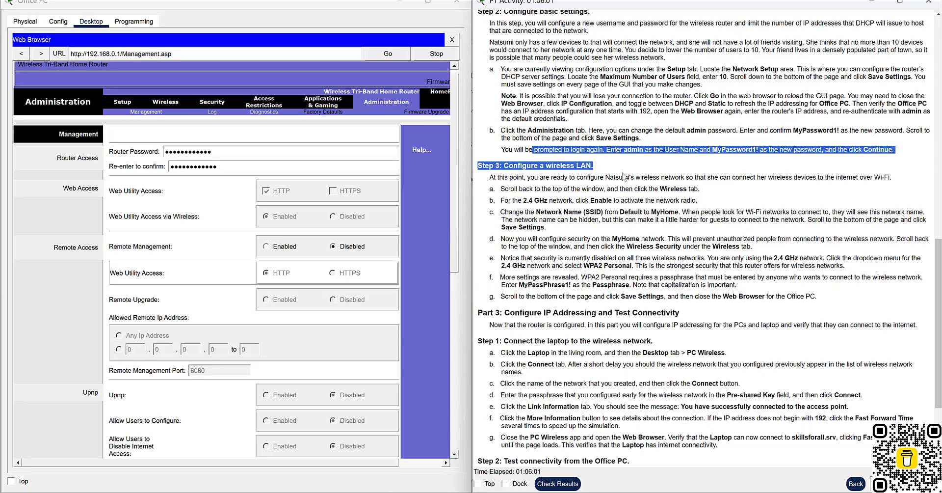
{"action": "left_click_drag", "start_coordinate": [497, 177], "coordinate": [648, 186]}
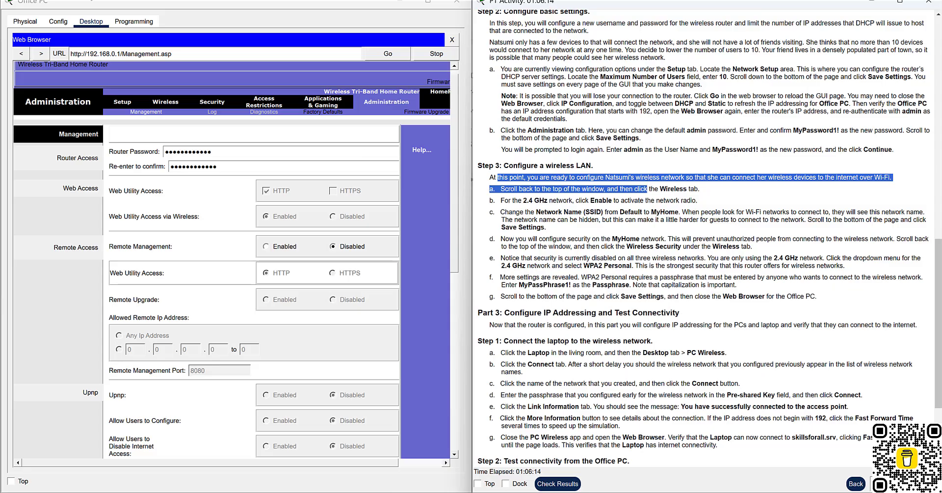
{"action": "mouse_move", "coordinate": [632, 491]}
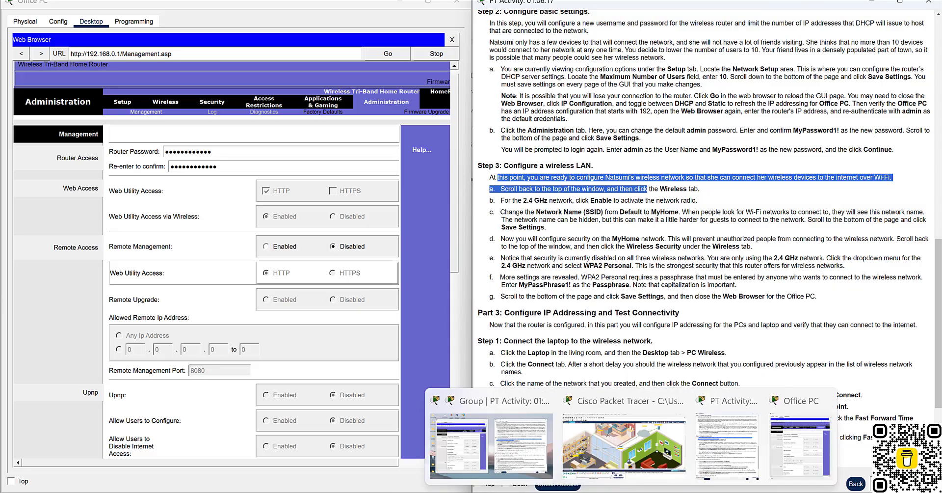
{"action": "left_click", "coordinate": [625, 448]}
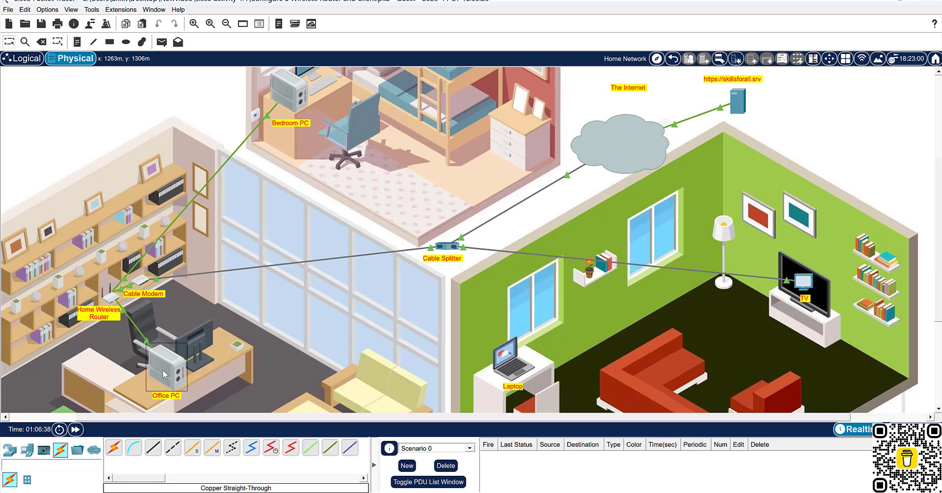
{"action": "scroll", "coordinate": [182, 259], "scroll_direction": "down", "scroll_amount": 1}
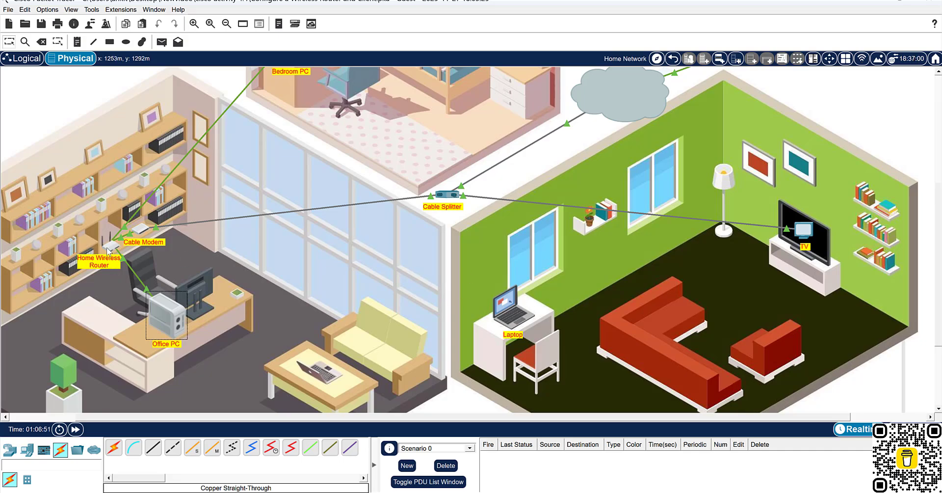
{"action": "mouse_move", "coordinate": [107, 250]}
{"action": "mouse_move", "coordinate": [511, 321]}
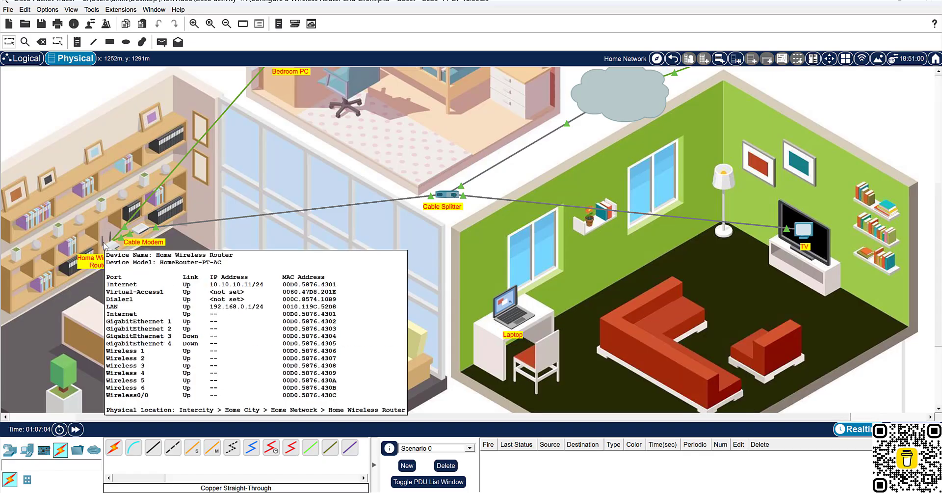
{"action": "mouse_move", "coordinate": [670, 485]}
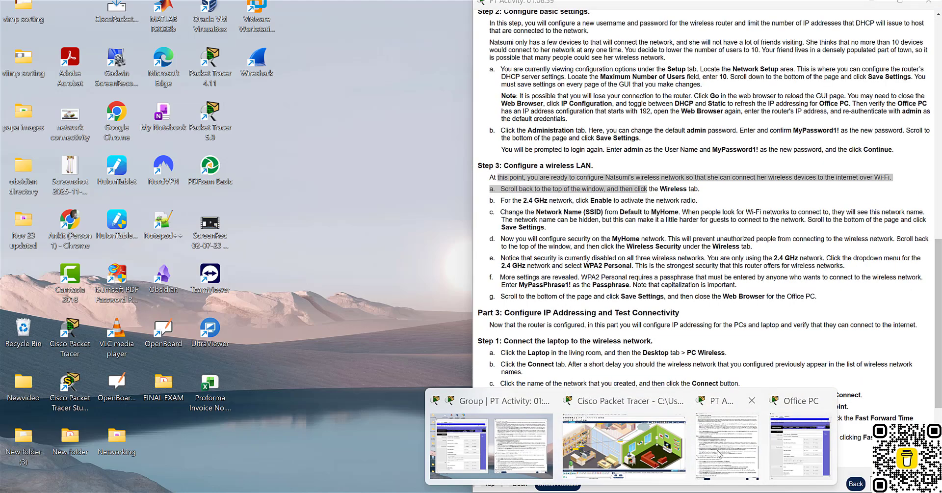
{"action": "left_click", "coordinate": [726, 444]}
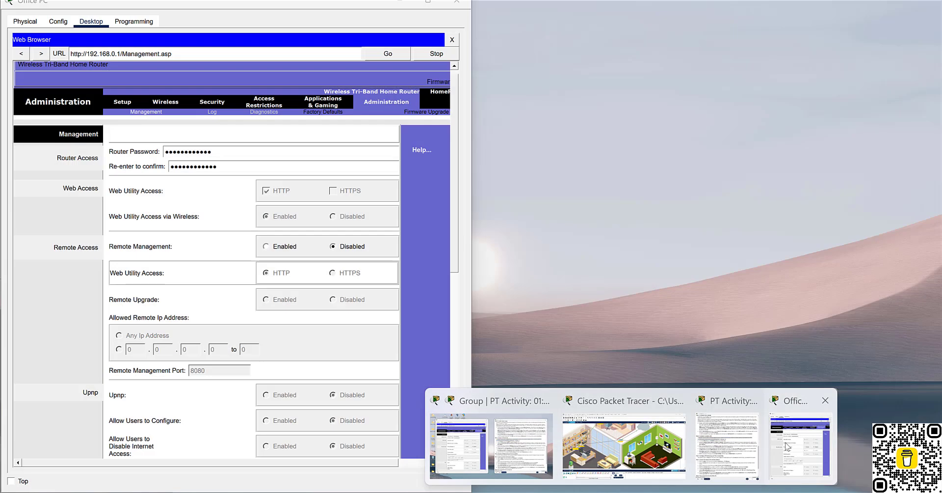
{"action": "left_click", "coordinate": [785, 446]}
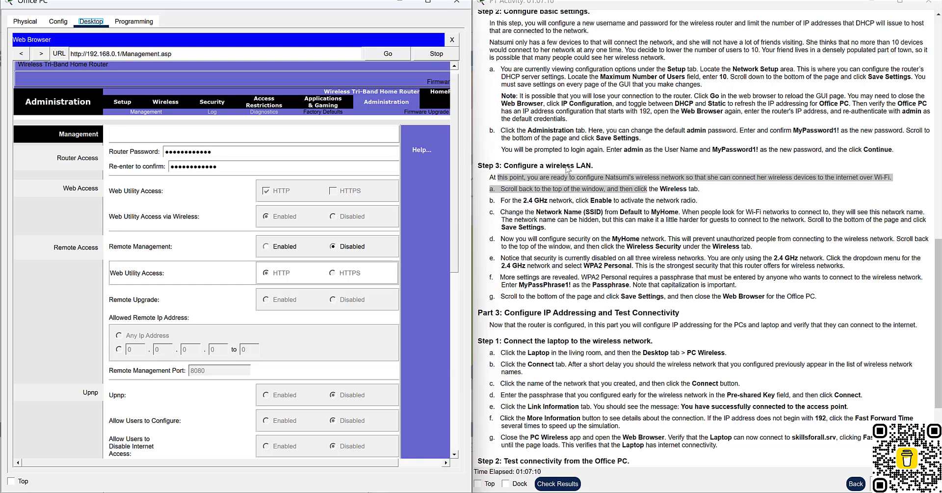
Go to the router's Basic Wireless Settings page, where every band's SSID still reads Default.
{"action": "scroll", "coordinate": [615, 267], "scroll_direction": "down", "scroll_amount": 1}
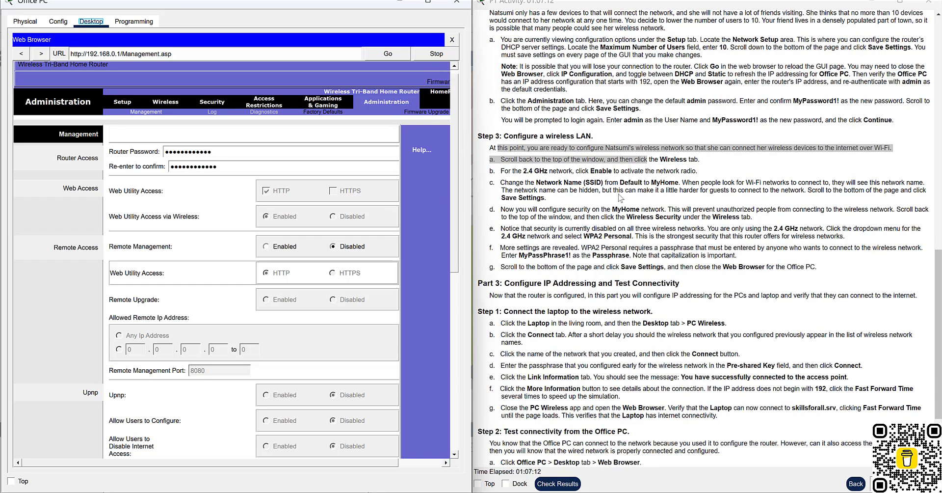
{"action": "left_click_drag", "start_coordinate": [665, 161], "coordinate": [676, 161]}
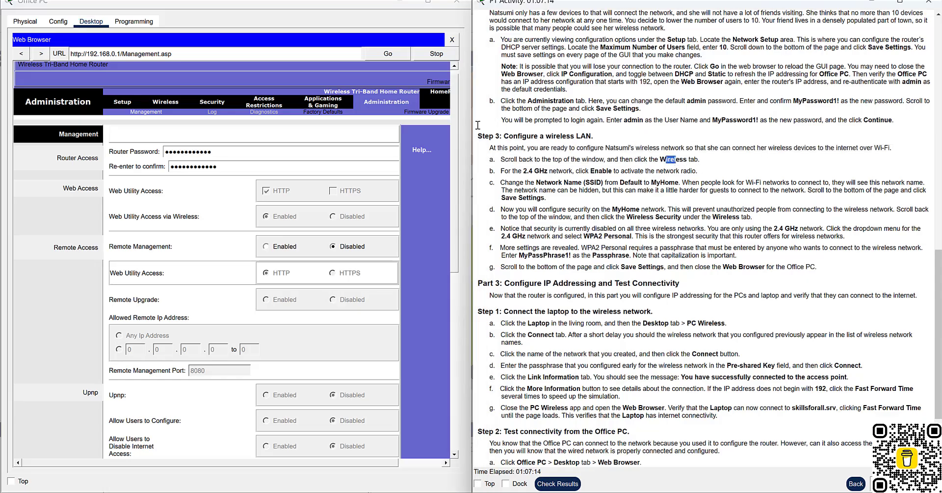
{"action": "left_click", "coordinate": [174, 104]}
{"action": "left_click", "coordinate": [174, 104]}
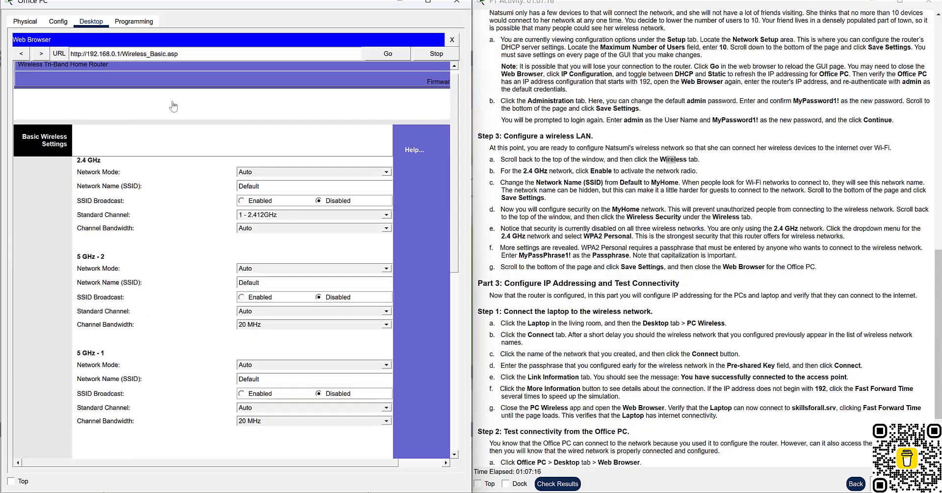
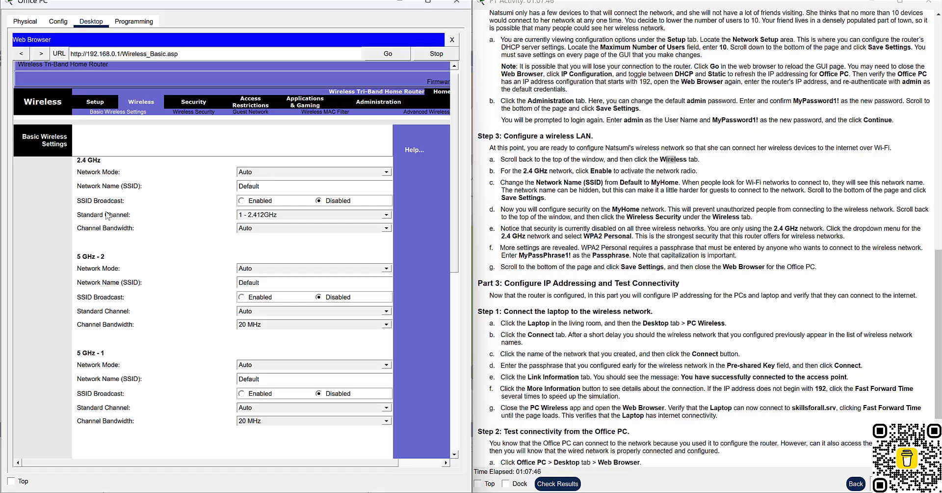
Enable 2.4 GHz SSID broadcast and rename the 2.4 GHz network from Default to MyHome.
{"action": "left_click", "coordinate": [241, 200]}
{"action": "left_click_drag", "start_coordinate": [271, 186], "coordinate": [238, 186]}
{"action": "type", "text": "MyHome"}
{"action": "left_click_drag", "start_coordinate": [752, 182], "coordinate": [912, 192]}
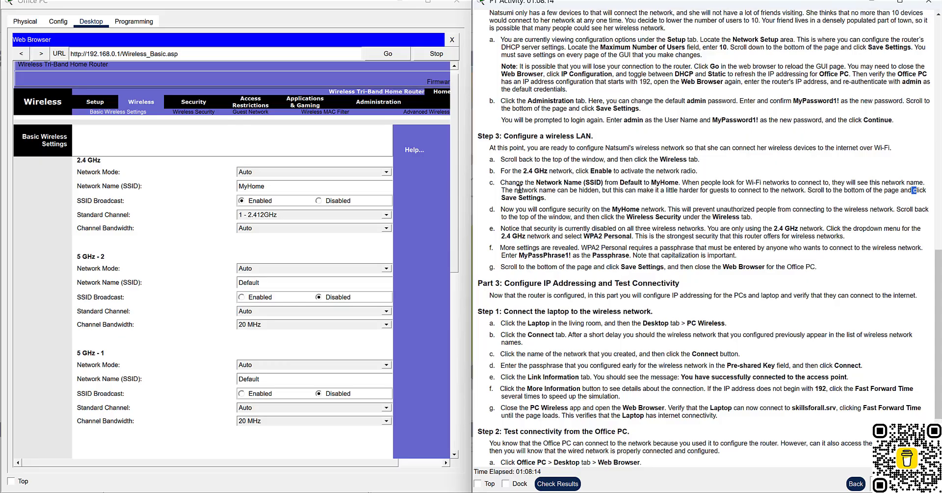
{"action": "left_click", "coordinate": [577, 192]}
{"action": "left_click_drag", "start_coordinate": [523, 190], "coordinate": [749, 201]}
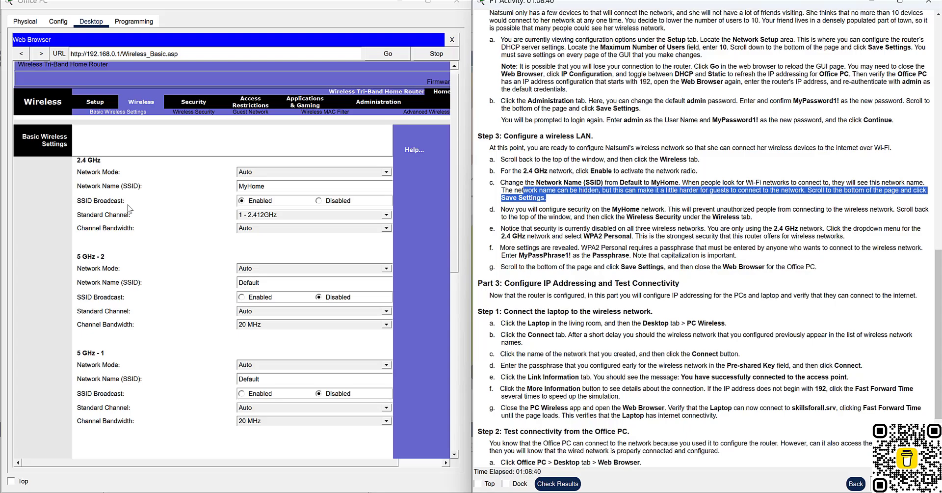
Save the basic wireless settings and read the instruction about securing MyHome.
{"action": "scroll", "coordinate": [84, 289], "scroll_direction": "down", "scroll_amount": 10}
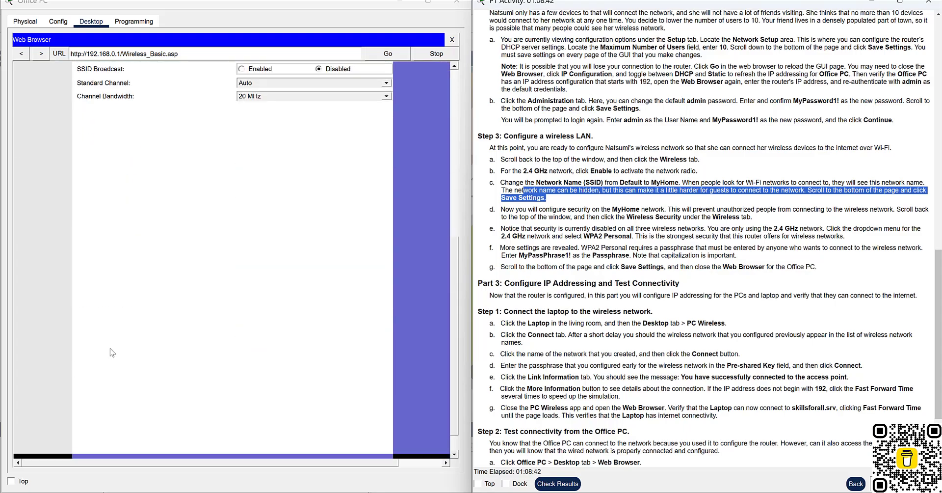
{"action": "left_click", "coordinate": [260, 443]}
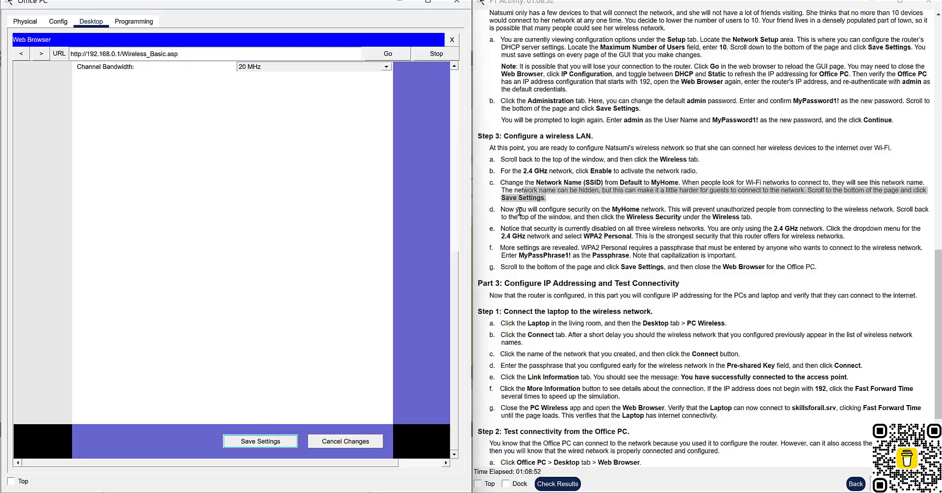
{"action": "left_click_drag", "start_coordinate": [518, 209], "coordinate": [889, 211]}
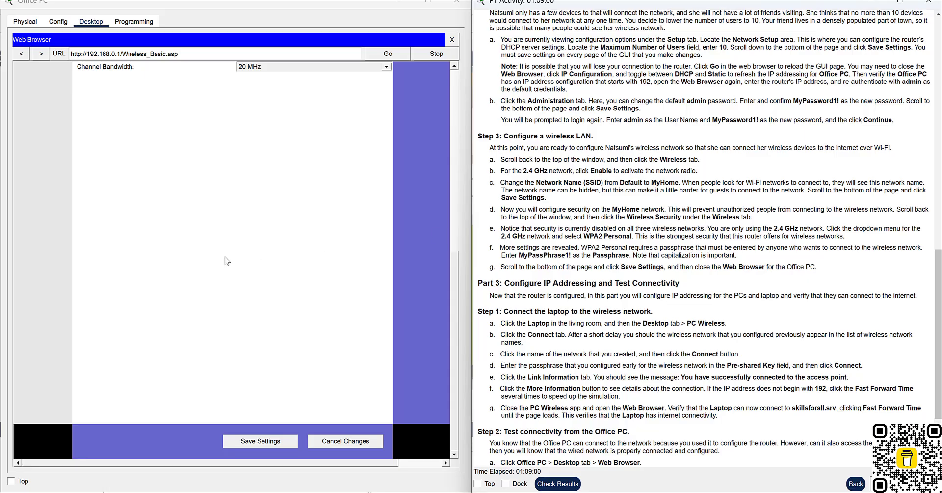
{"action": "scroll", "coordinate": [226, 260], "scroll_direction": "up", "scroll_amount": 10}
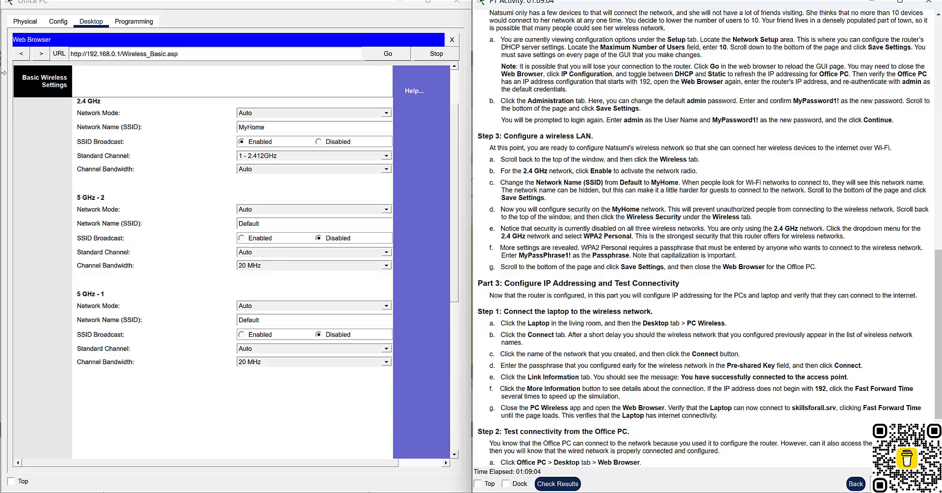
Reload the Basic Wireless Settings page and check that MyHome is saved.
{"action": "left_click", "coordinate": [23, 55]}
{"action": "left_click", "coordinate": [41, 53]}
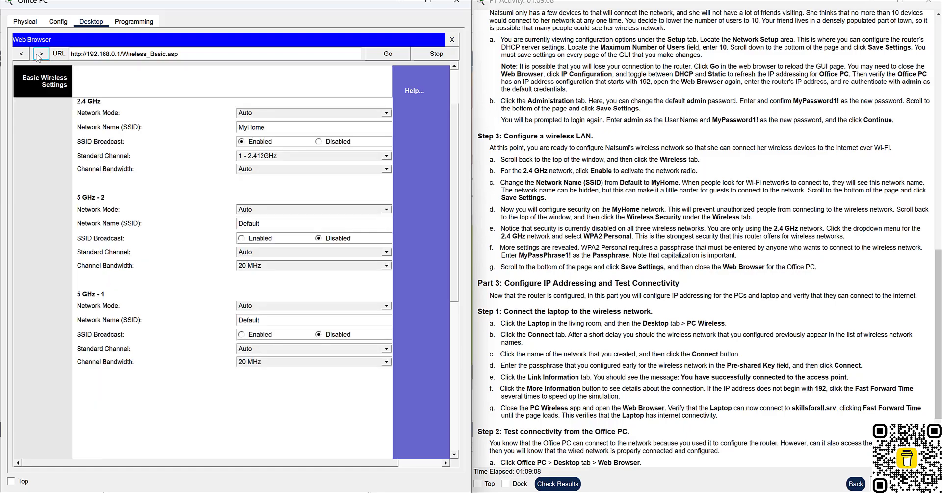
{"action": "scroll", "coordinate": [206, 196], "scroll_direction": "down", "scroll_amount": 5}
{"action": "scroll", "coordinate": [207, 197], "scroll_direction": "down", "scroll_amount": 2}
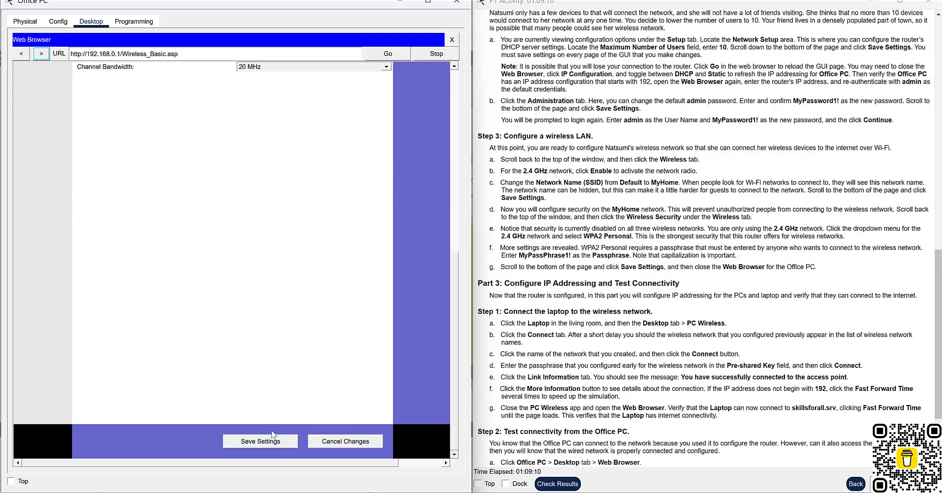
{"action": "scroll", "coordinate": [258, 401], "scroll_direction": "up", "scroll_amount": 4}
{"action": "scroll", "coordinate": [262, 348], "scroll_direction": "up", "scroll_amount": 3}
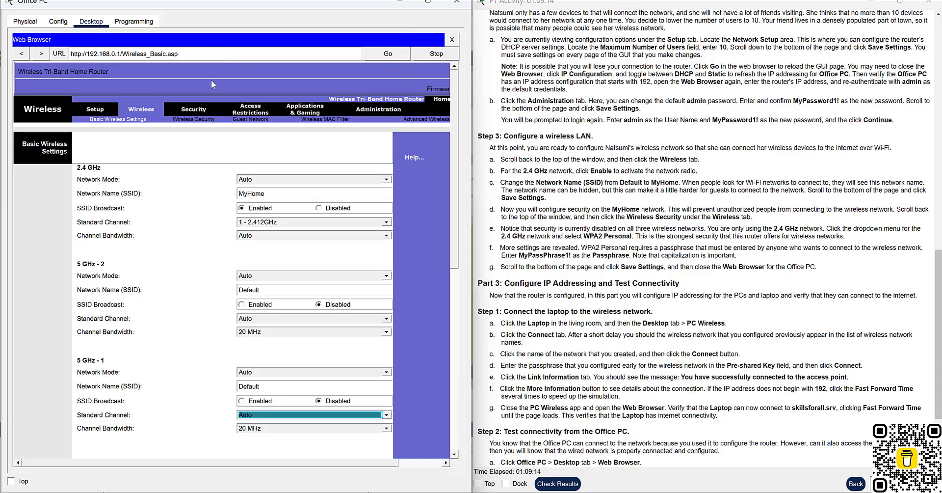
Open the Wireless Security page and note that 2.4 GHz security is Disabled.
{"action": "left_click", "coordinate": [203, 122]}
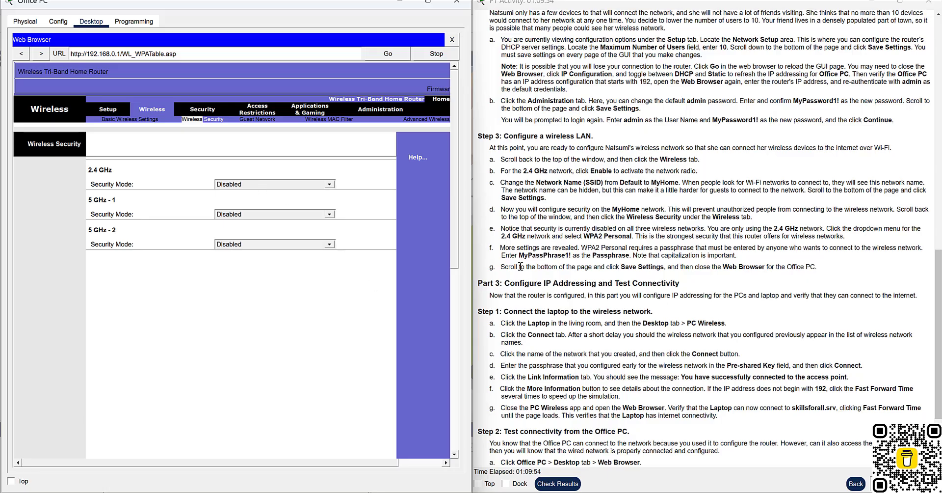
{"action": "left_click_drag", "start_coordinate": [515, 229], "coordinate": [699, 230]}
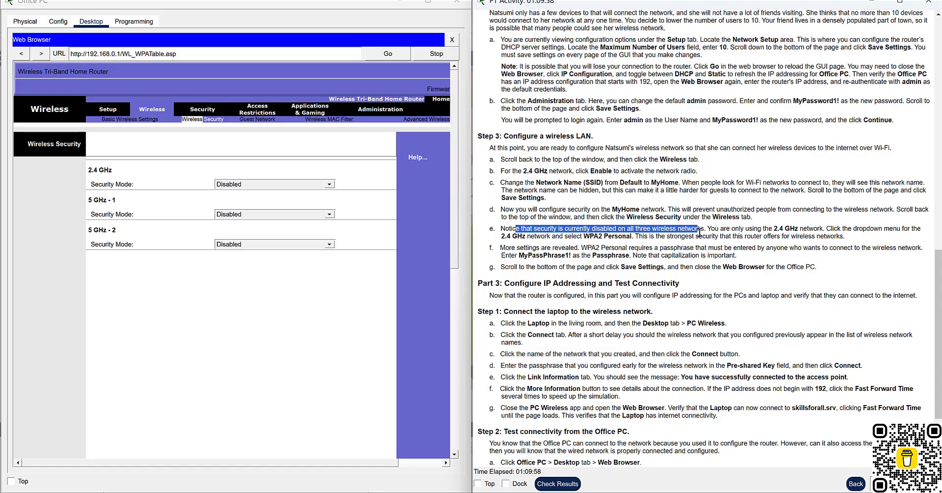
{"action": "left_click_drag", "start_coordinate": [778, 228], "coordinate": [826, 228]}
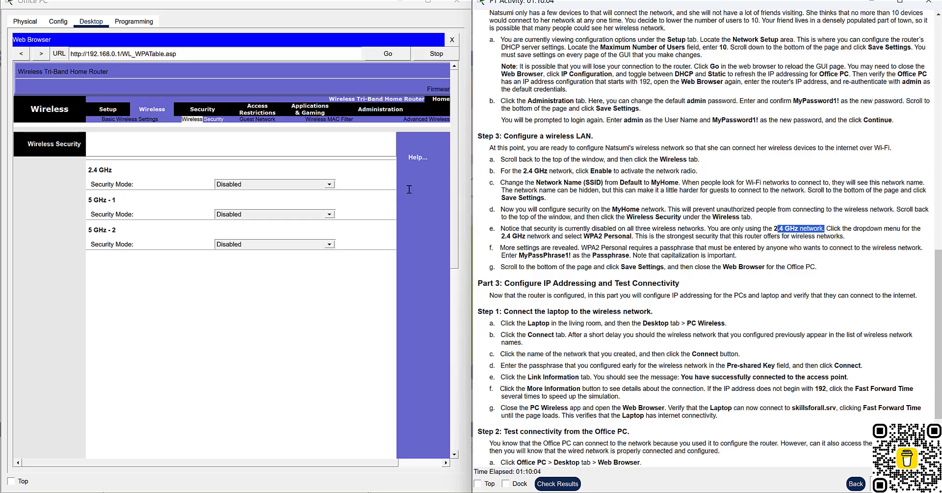
Choose WPA2 Personal with AES for the 2.4 GHz network and review the instruction notes.
{"action": "left_click", "coordinate": [330, 184]}
{"action": "left_click", "coordinate": [330, 184]}
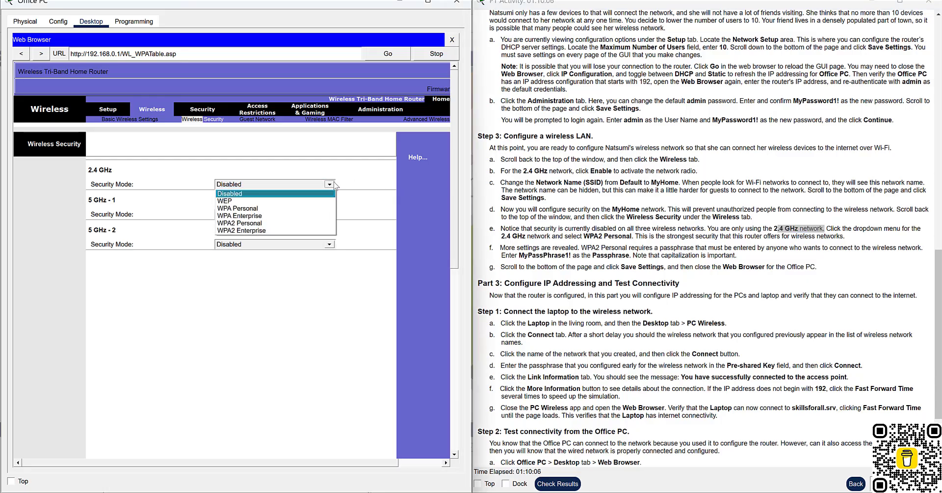
{"action": "left_click", "coordinate": [262, 223]}
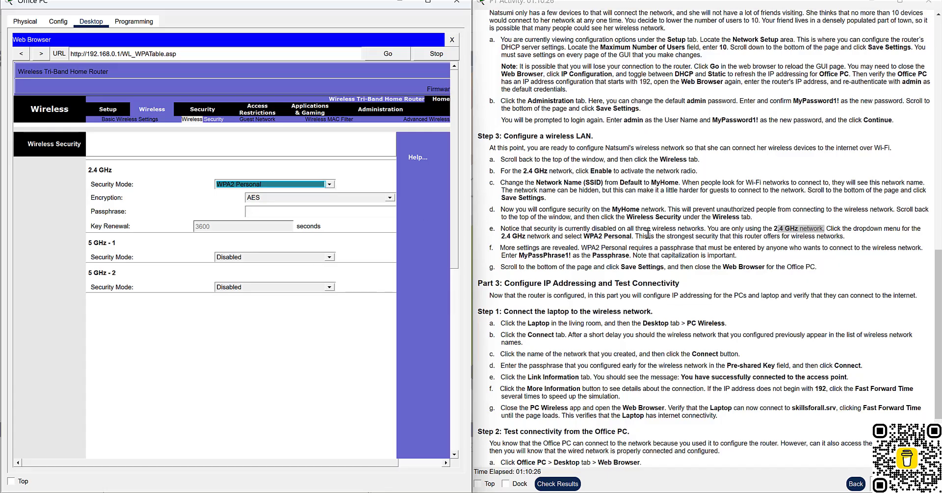
{"action": "left_click_drag", "start_coordinate": [648, 236], "coordinate": [847, 239]}
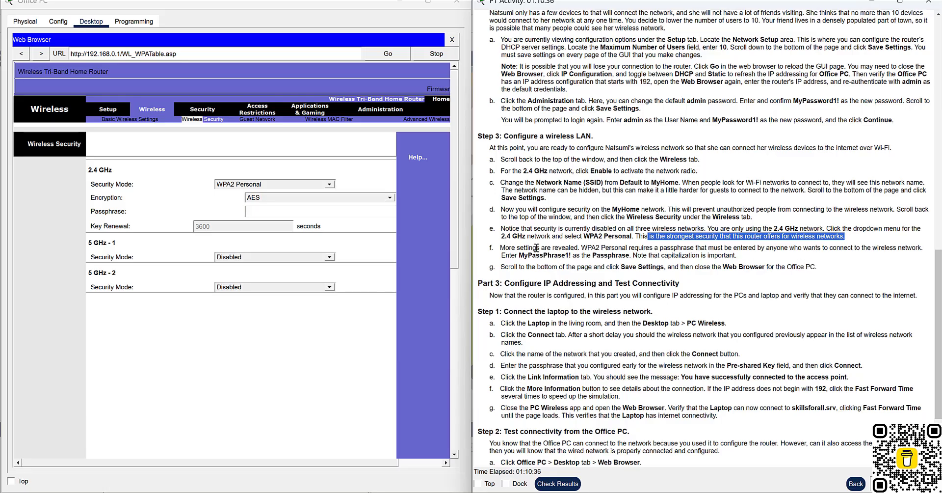
{"action": "left_click_drag", "start_coordinate": [536, 248], "coordinate": [697, 255]}
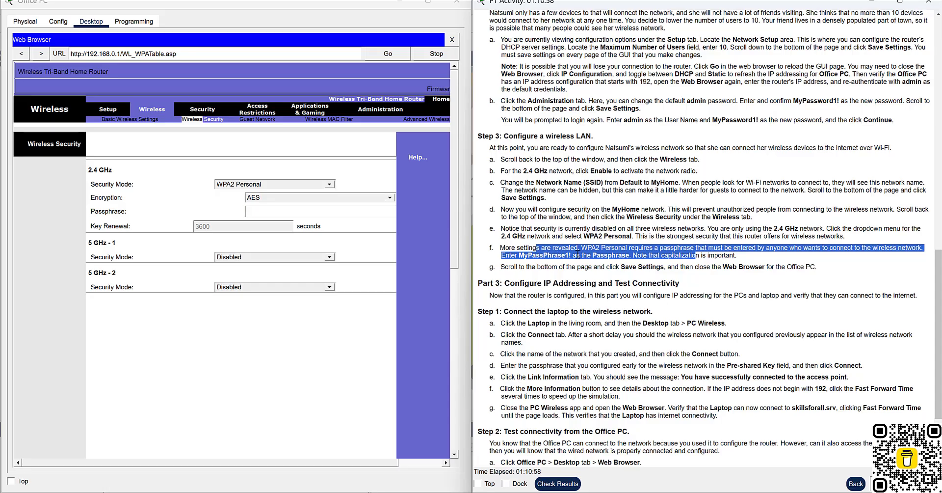
Enter the activity's passphrase for the 2.4 GHz WPA2 network and save the security settings.
{"action": "left_click", "coordinate": [270, 212]}
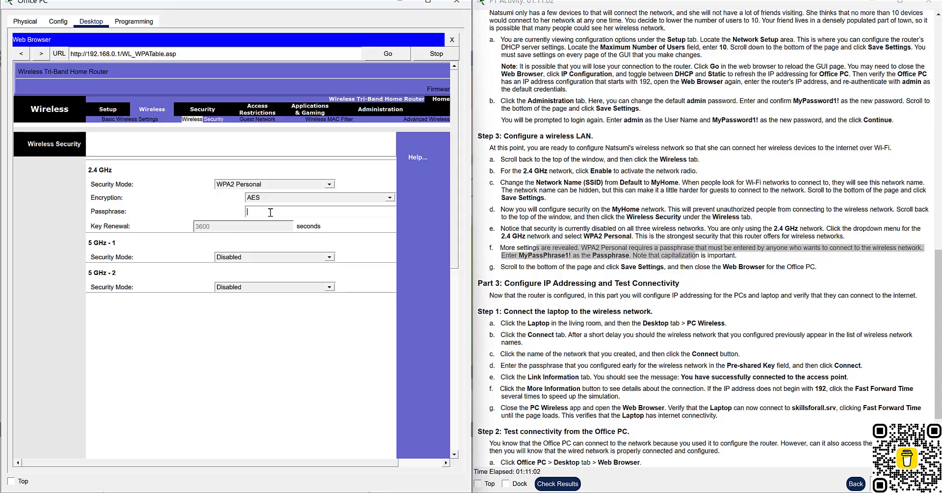
{"action": "type", "text": "MyPassPhrase1!"}
{"action": "scroll", "coordinate": [248, 319], "scroll_direction": "down", "scroll_amount": 10}
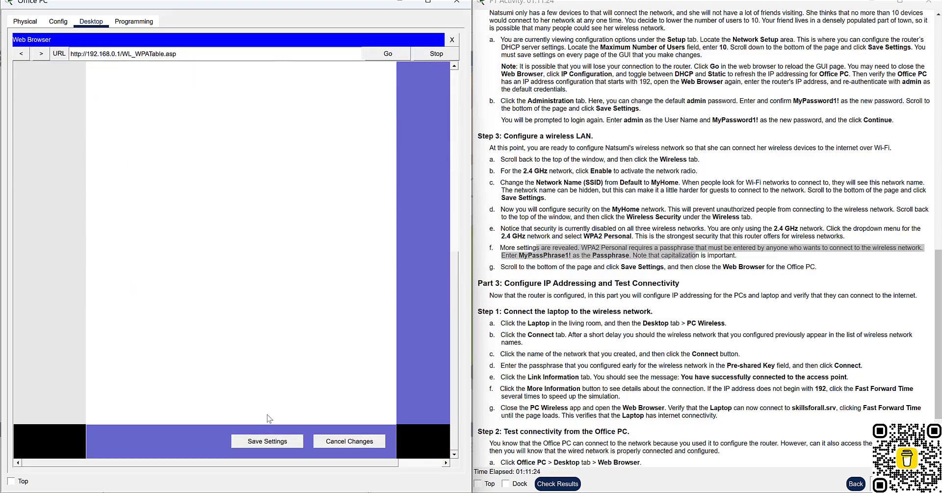
{"action": "left_click", "coordinate": [268, 444]}
{"action": "scroll", "coordinate": [701, 276], "scroll_direction": "down", "scroll_amount": 1}
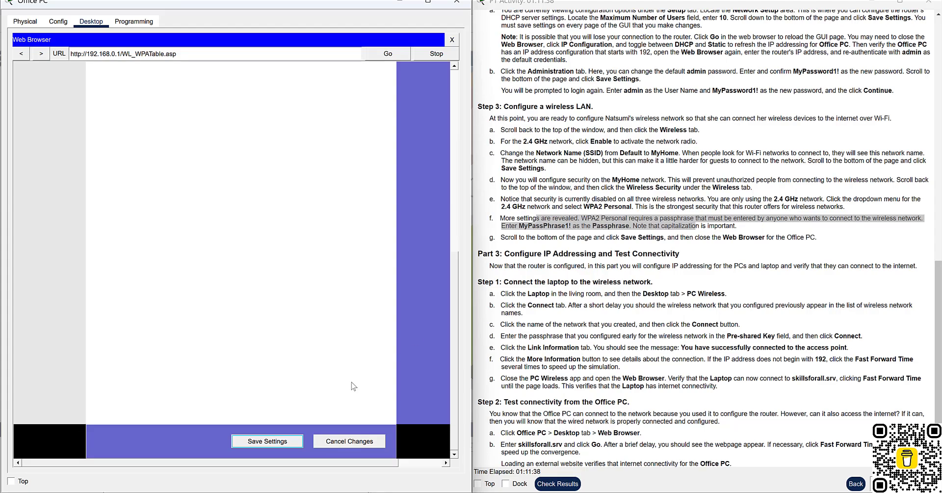
{"action": "left_click", "coordinate": [273, 442]}
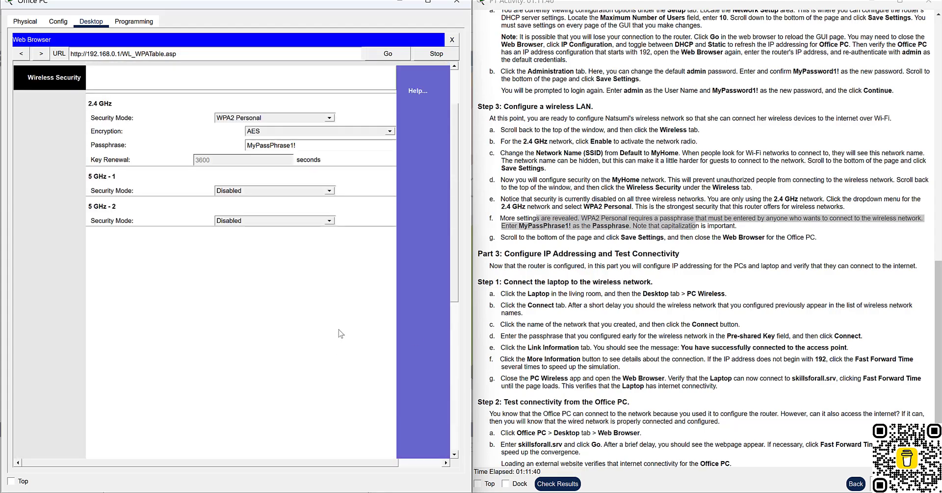
Close the Office PC's web browser, read the Part 3 introduction, and restore the window.
{"action": "left_click", "coordinate": [452, 39]}
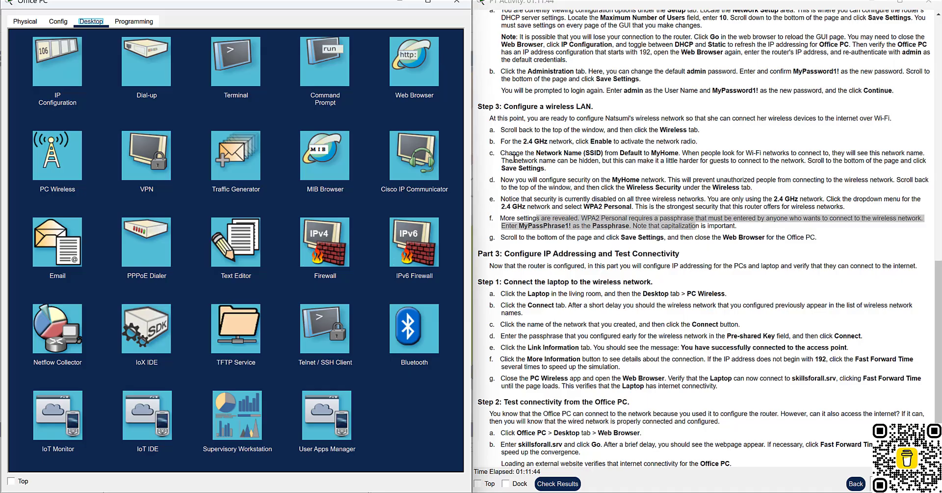
{"action": "left_click_drag", "start_coordinate": [638, 237], "coordinate": [823, 239]}
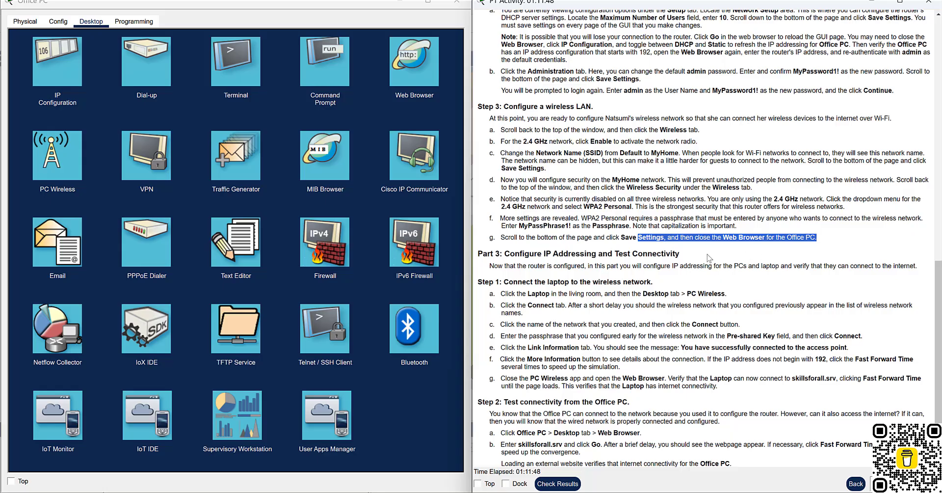
{"action": "scroll", "coordinate": [749, 313], "scroll_direction": "down", "scroll_amount": 3}
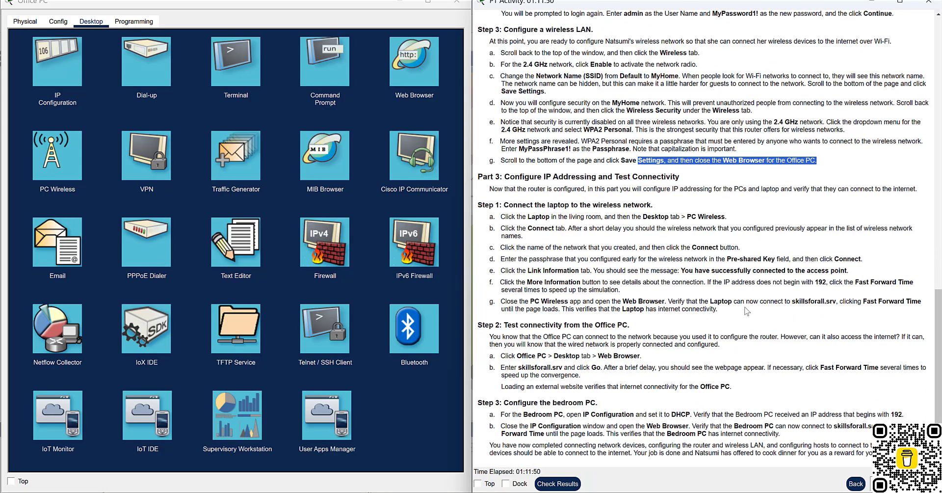
{"action": "left_click_drag", "start_coordinate": [515, 176], "coordinate": [676, 174]}
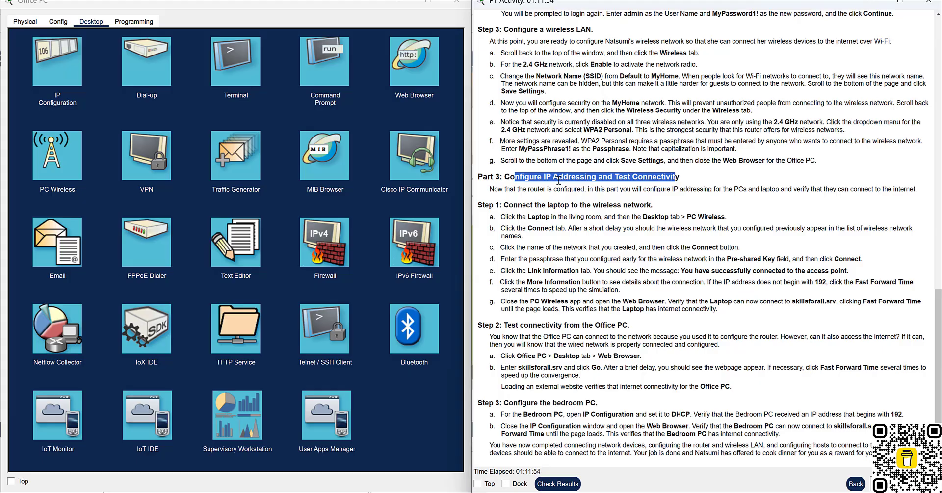
{"action": "left_click_drag", "start_coordinate": [509, 189], "coordinate": [859, 197]}
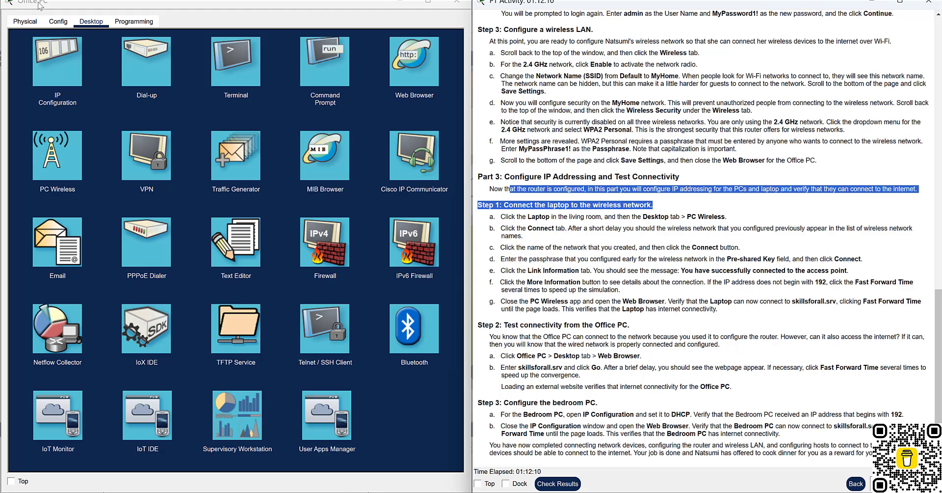
{"action": "left_click_drag", "start_coordinate": [77, 1], "coordinate": [73, 81]}
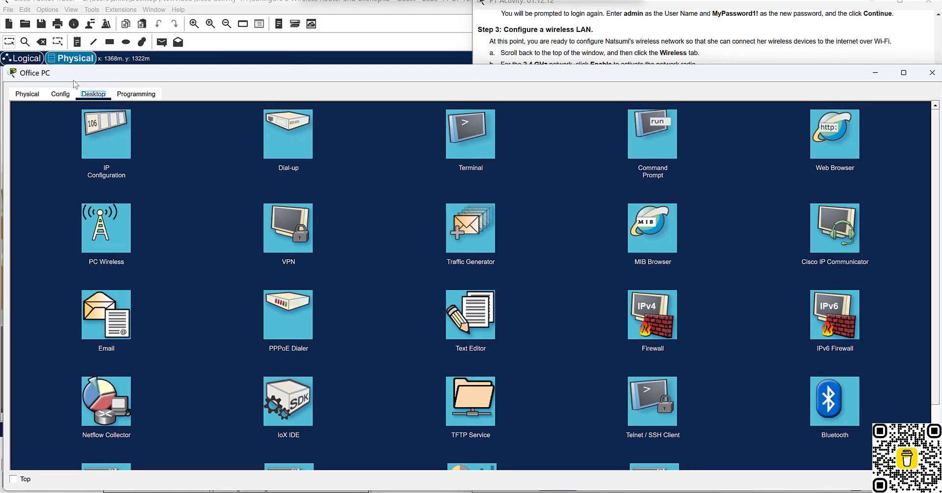
Close the Office PC window and open the living-room Laptop's Desktop.
{"action": "left_click", "coordinate": [931, 72]}
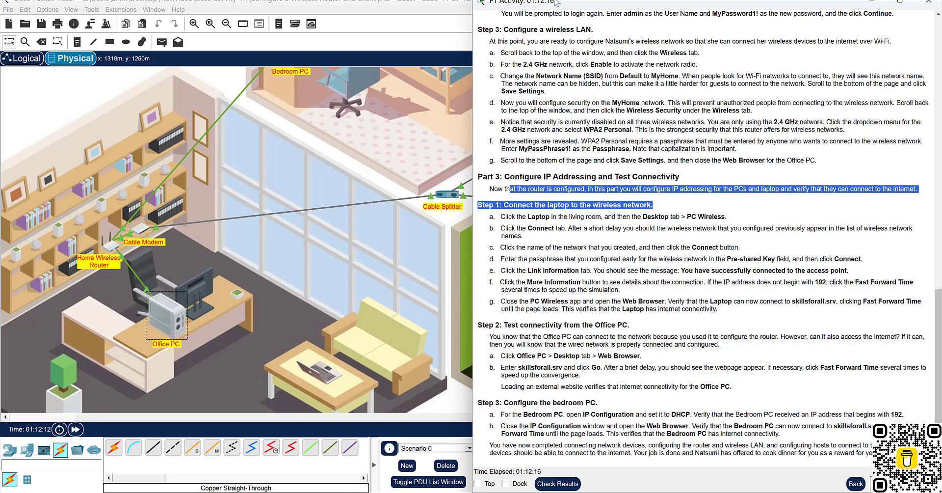
{"action": "left_click_drag", "start_coordinate": [556, 2], "coordinate": [89, 104]}
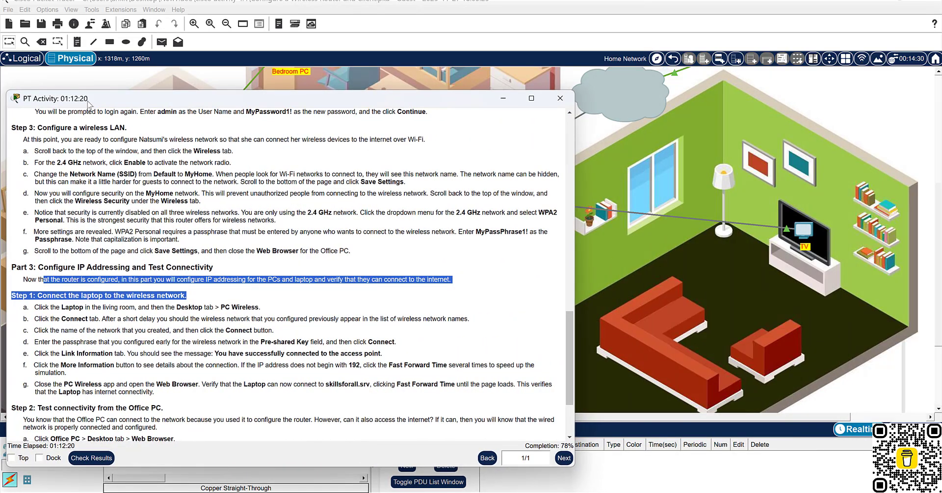
{"action": "left_click_drag", "start_coordinate": [344, 98], "coordinate": [699, 83]}
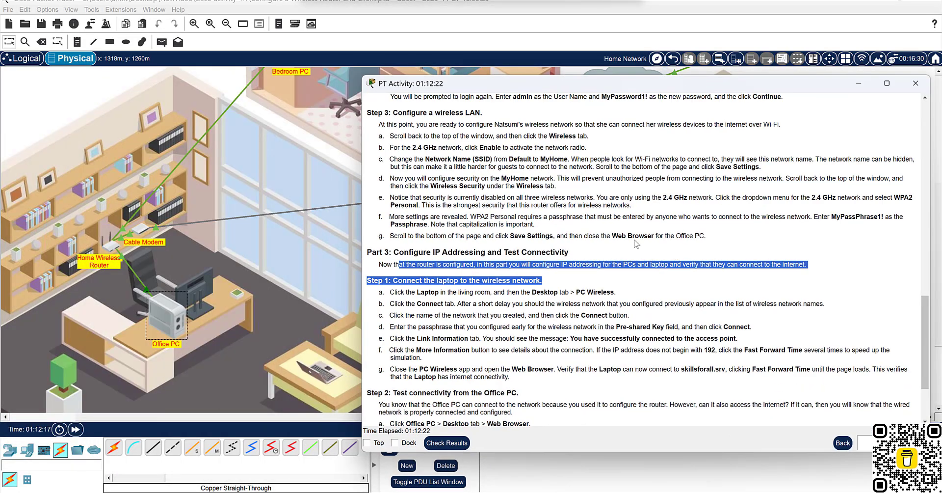
{"action": "left_click", "coordinate": [513, 307]}
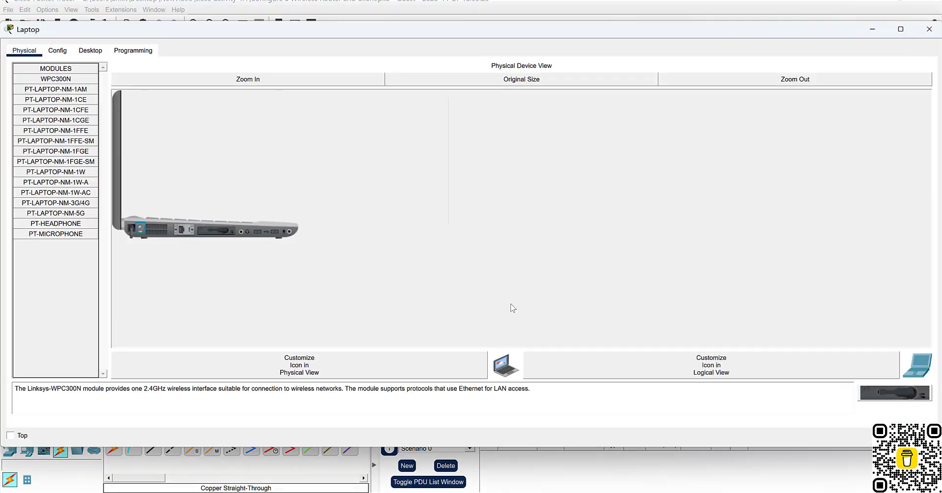
{"action": "left_click", "coordinate": [93, 52]}
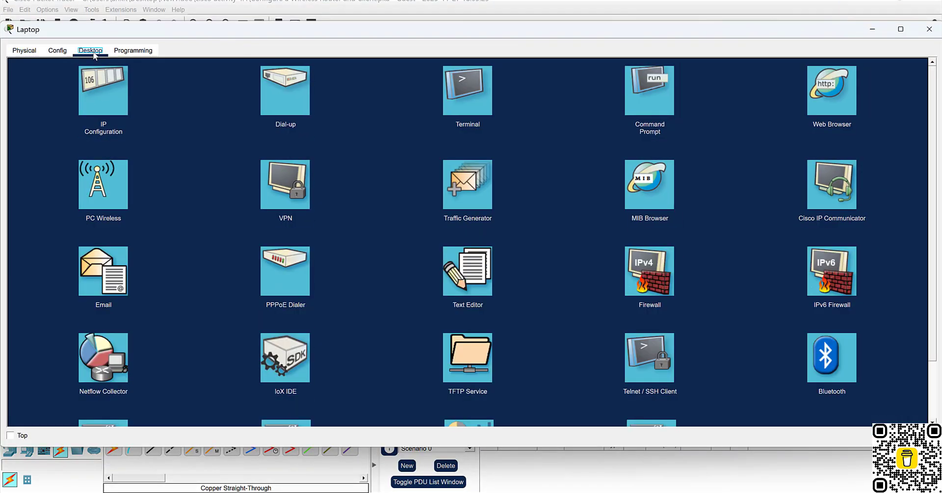
Snap the Laptop window left and place the activity instructions over Packet Tracer on the right.
{"action": "key", "text": "super+Left"}
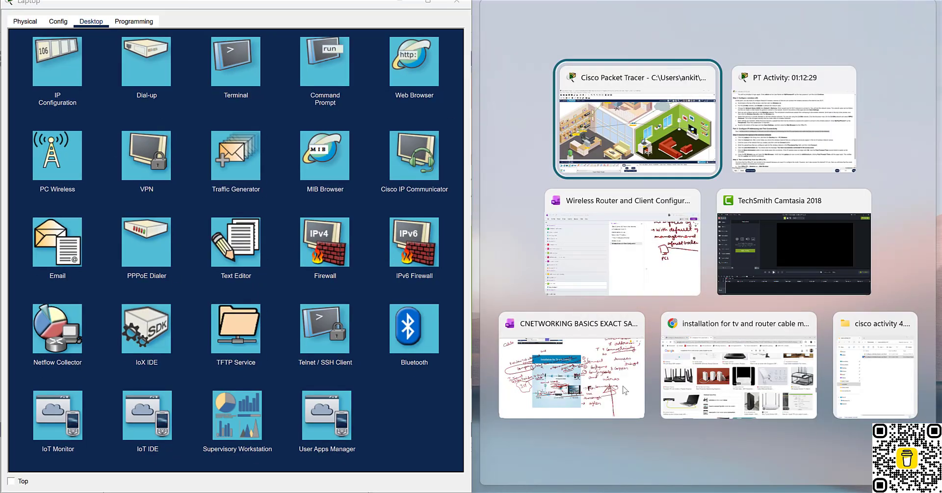
{"action": "left_click", "coordinate": [664, 142]}
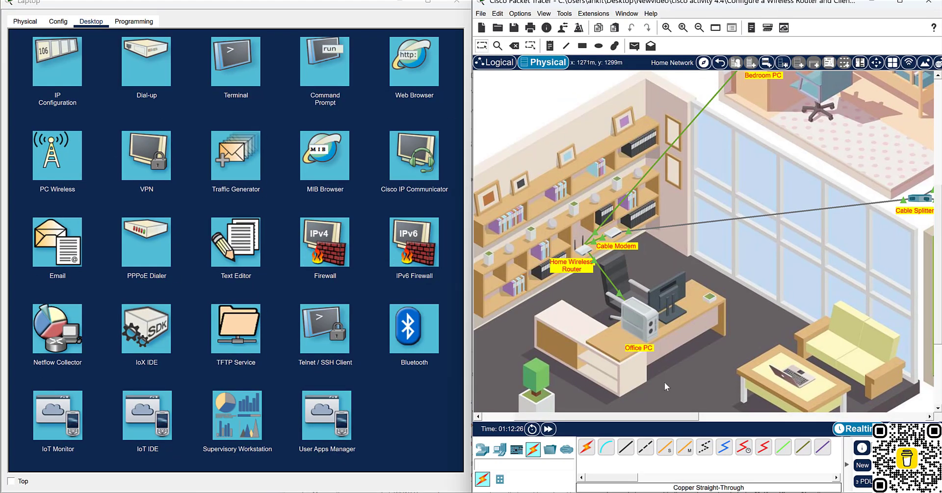
{"action": "left_click", "coordinate": [604, 442]}
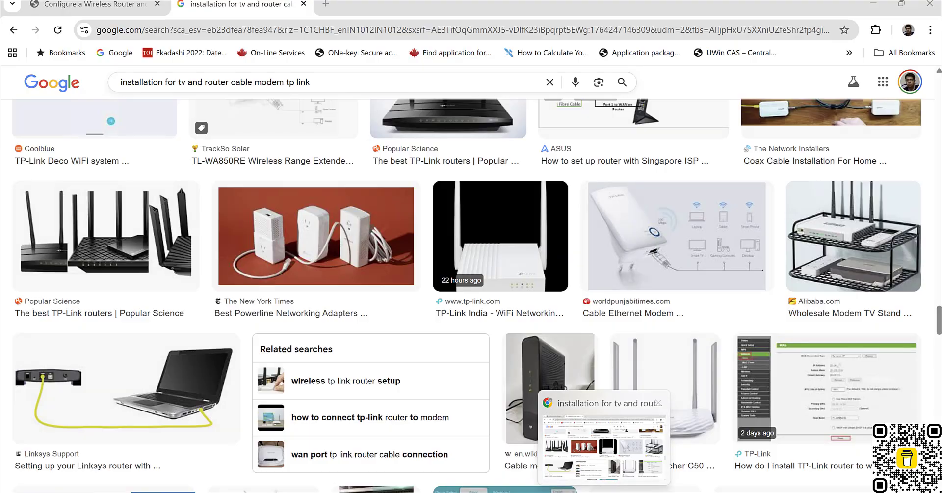
{"action": "left_click", "coordinate": [692, 442]}
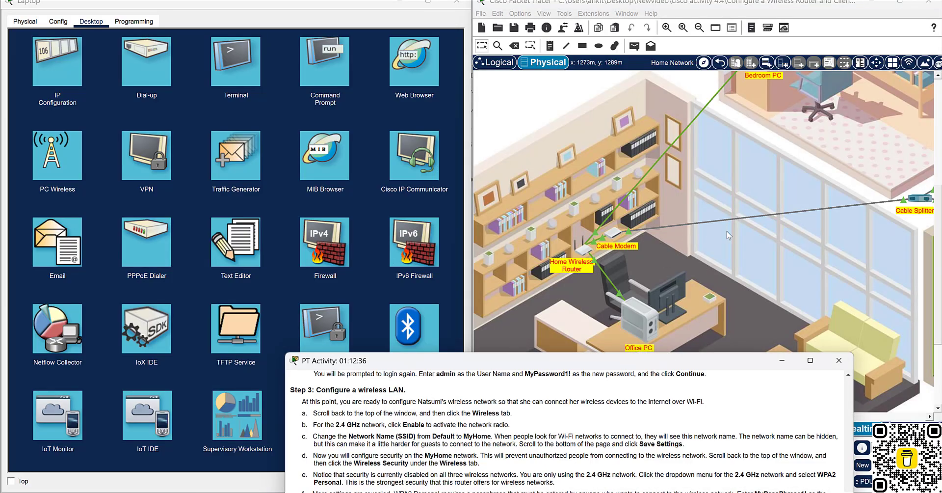
{"action": "left_click", "coordinate": [743, 232]}
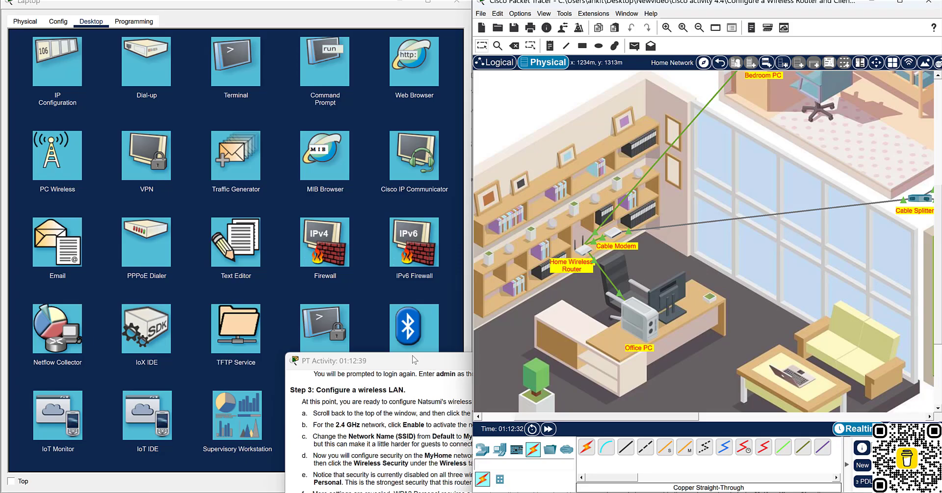
{"action": "left_click_drag", "start_coordinate": [414, 360], "coordinate": [607, 36]}
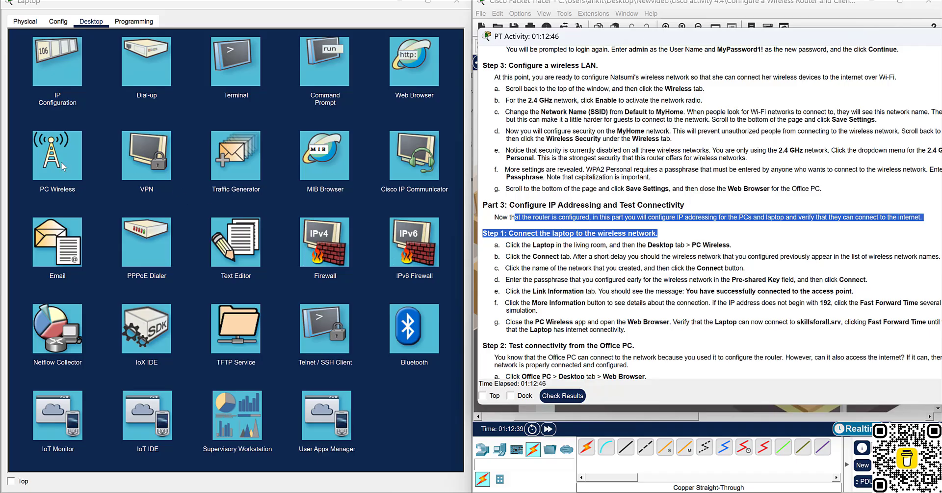
{"action": "left_click", "coordinate": [44, 163]}
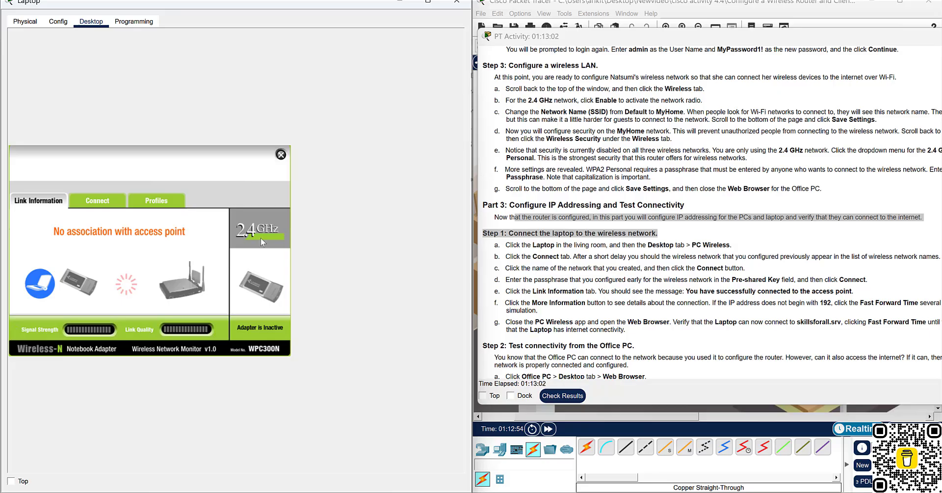
{"action": "left_click", "coordinate": [104, 208]}
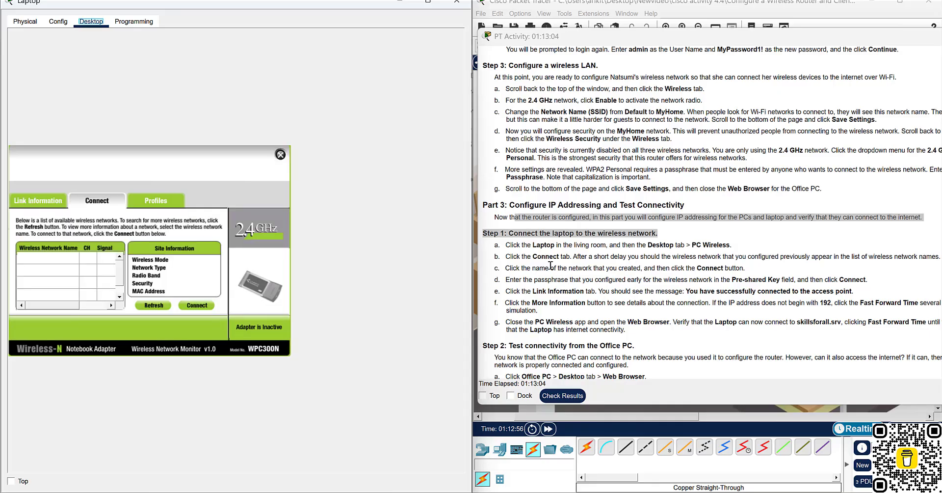
{"action": "left_click_drag", "start_coordinate": [545, 256], "coordinate": [790, 244]}
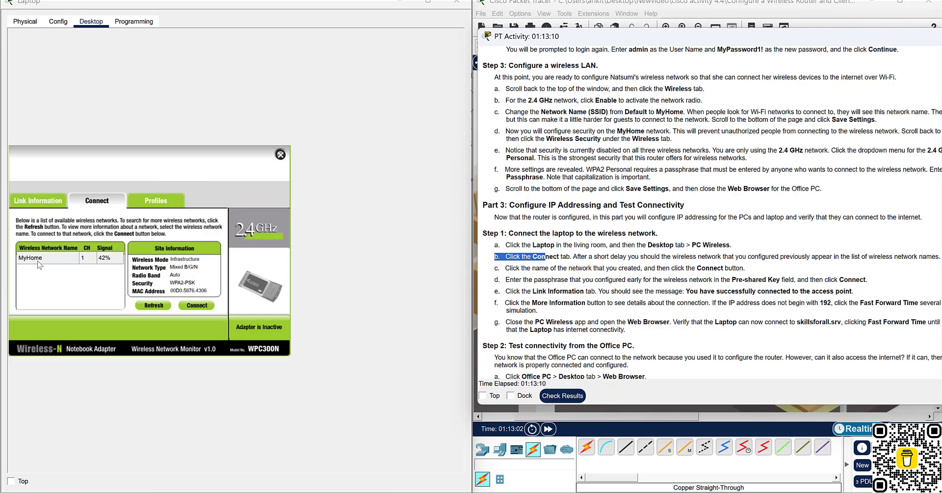
{"action": "left_click", "coordinate": [158, 305]}
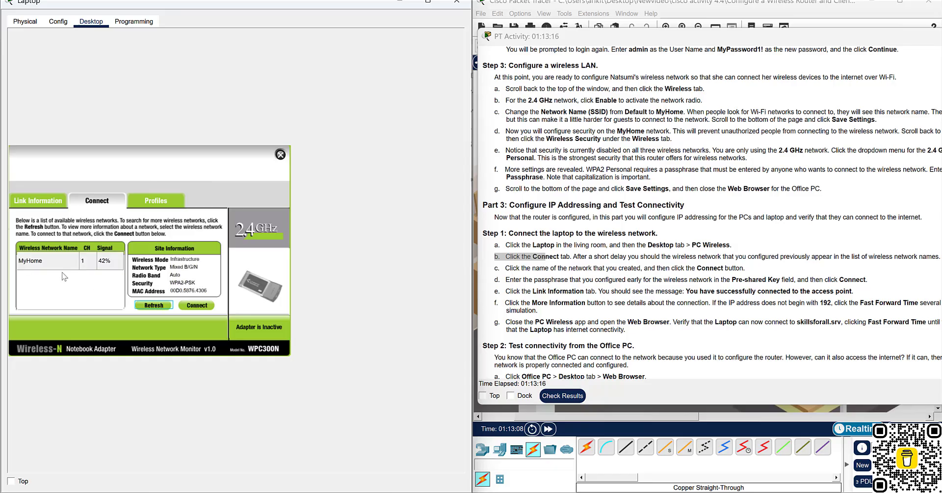
{"action": "left_click", "coordinate": [43, 264]}
Connect the laptop to MyHome with WPA2-Personal, using the instructions' passphrase as the pre-shared key.
{"action": "left_click", "coordinate": [201, 307]}
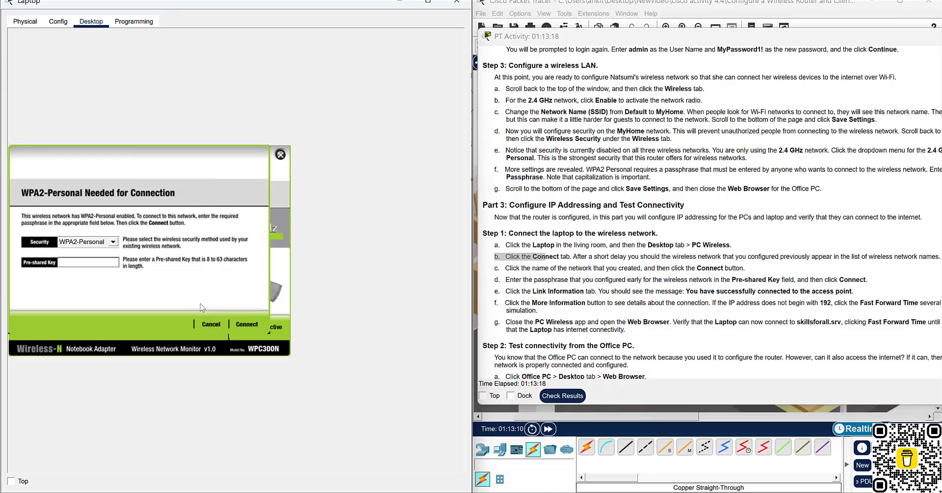
{"action": "left_click", "coordinate": [112, 243]}
{"action": "left_click", "coordinate": [112, 245]}
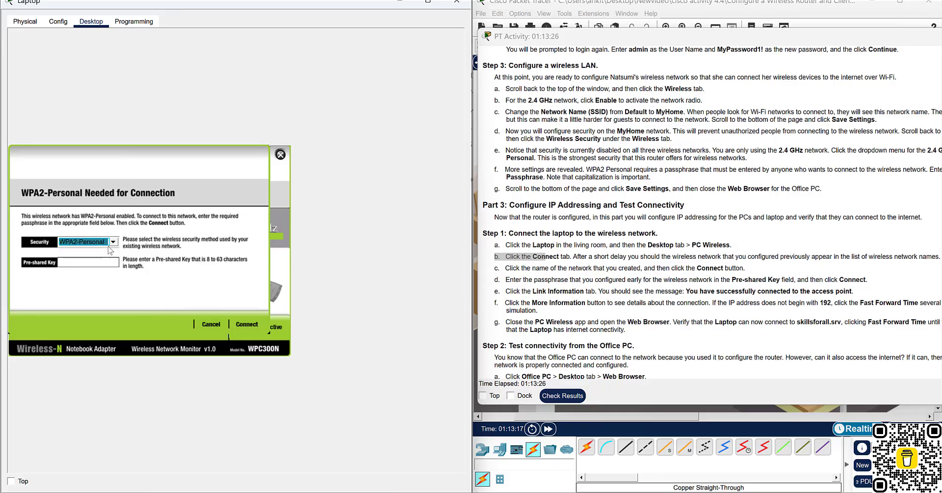
{"action": "left_click", "coordinate": [98, 261]}
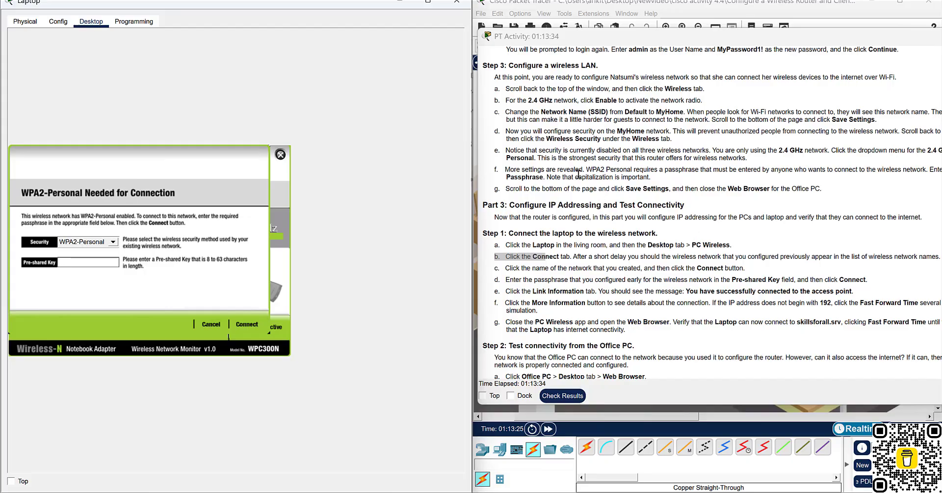
{"action": "left_click", "coordinate": [619, 41]}
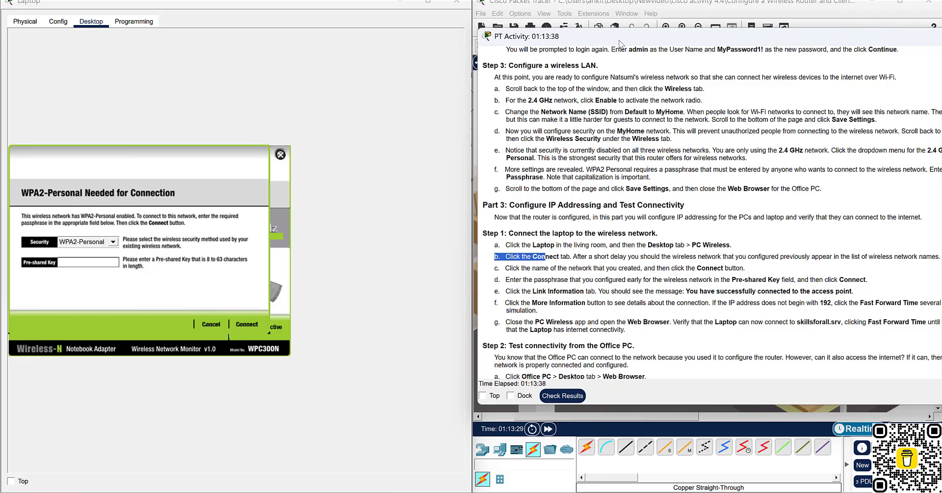
{"action": "double_click", "coordinate": [619, 41]}
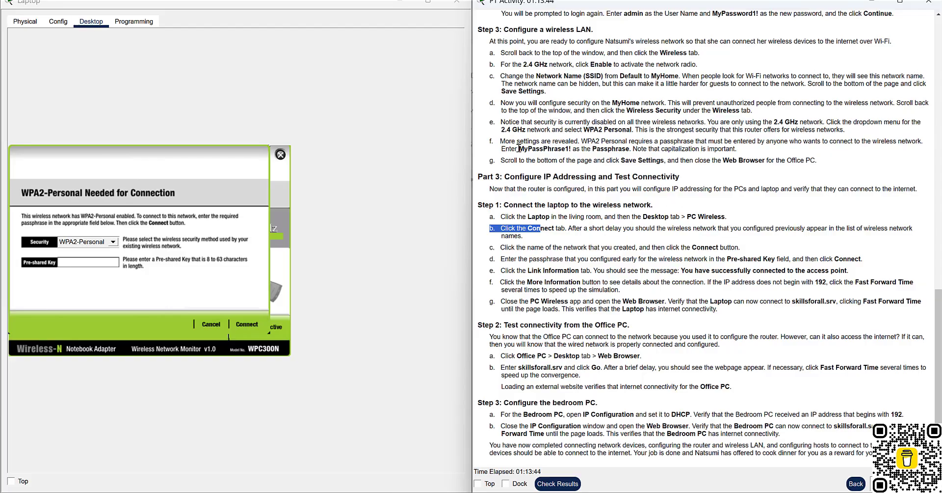
{"action": "left_click_drag", "start_coordinate": [518, 149], "coordinate": [575, 150]}
{"action": "key", "text": "ctrl+c"}
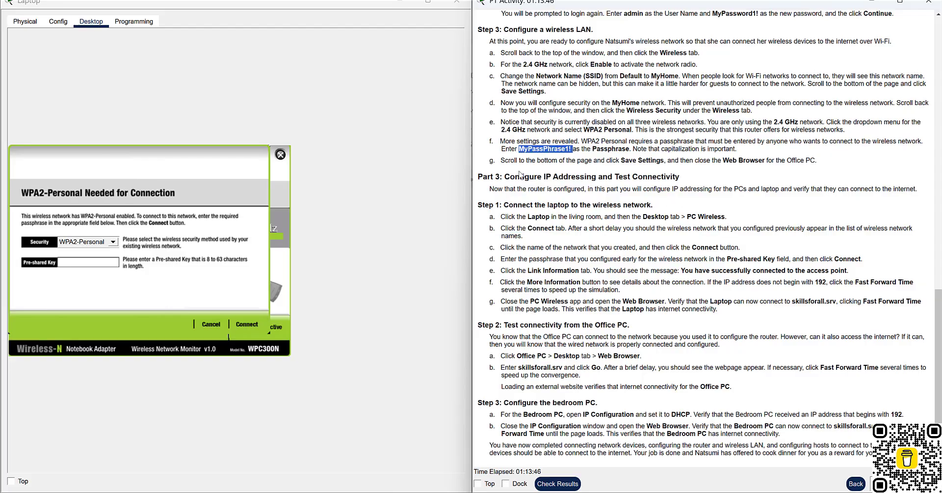
{"action": "left_click", "coordinate": [72, 262]}
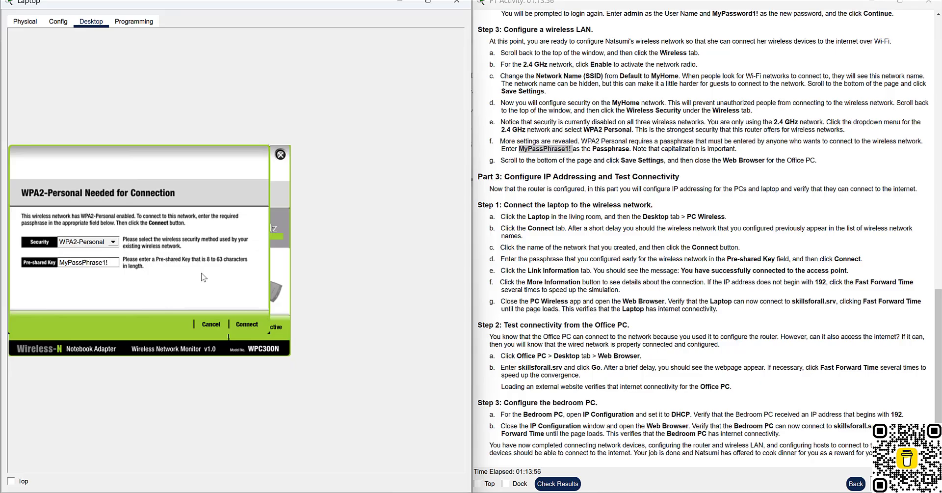
{"action": "left_click", "coordinate": [246, 324]}
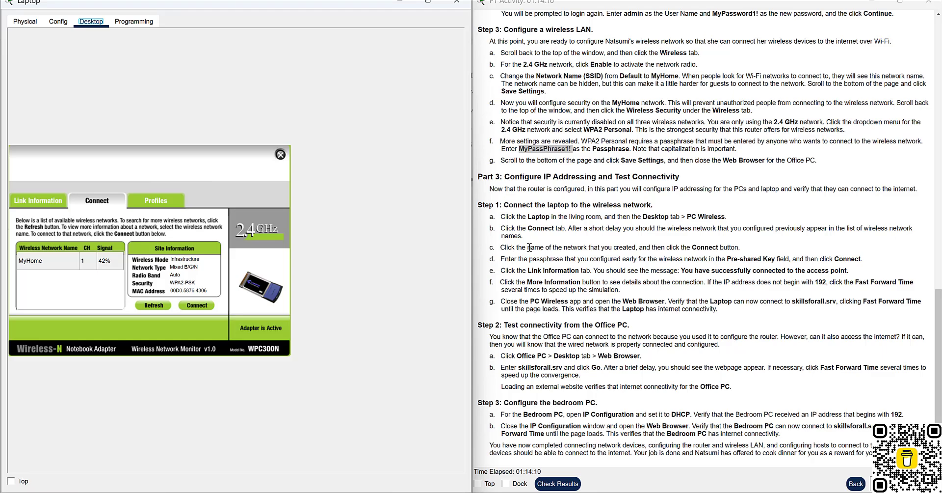
Open Link Information to confirm the laptop connected to the access point.
{"action": "left_click_drag", "start_coordinate": [528, 248], "coordinate": [735, 251]}
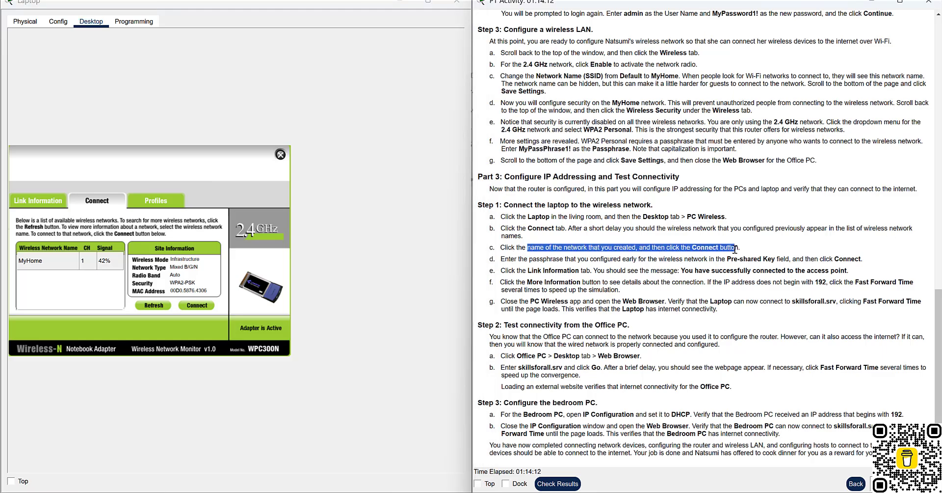
{"action": "left_click", "coordinate": [734, 250]}
{"action": "left_click_drag", "start_coordinate": [559, 260], "coordinate": [659, 259]}
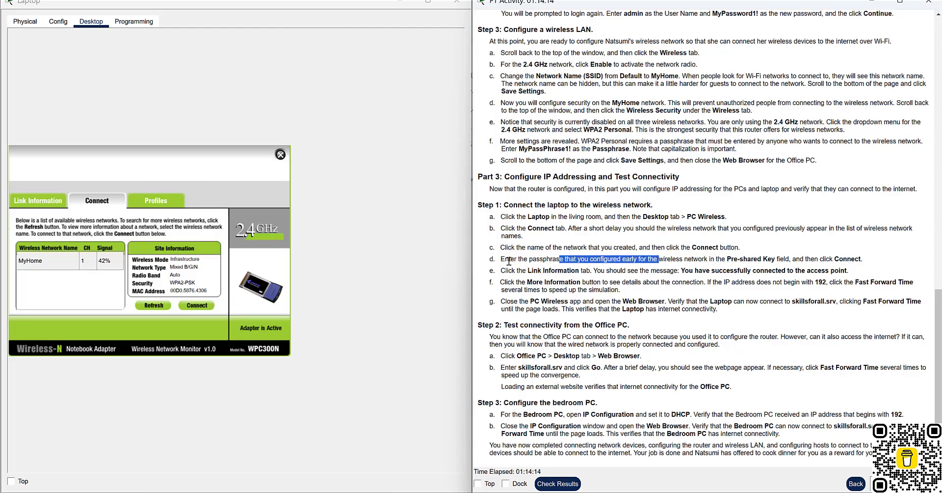
{"action": "left_click_drag", "start_coordinate": [508, 261], "coordinate": [863, 263]}
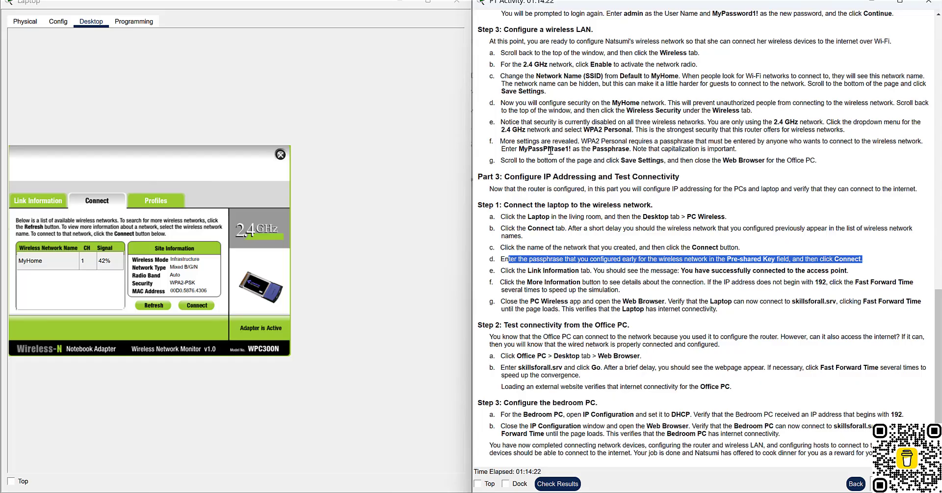
{"action": "left_click", "coordinate": [34, 206]}
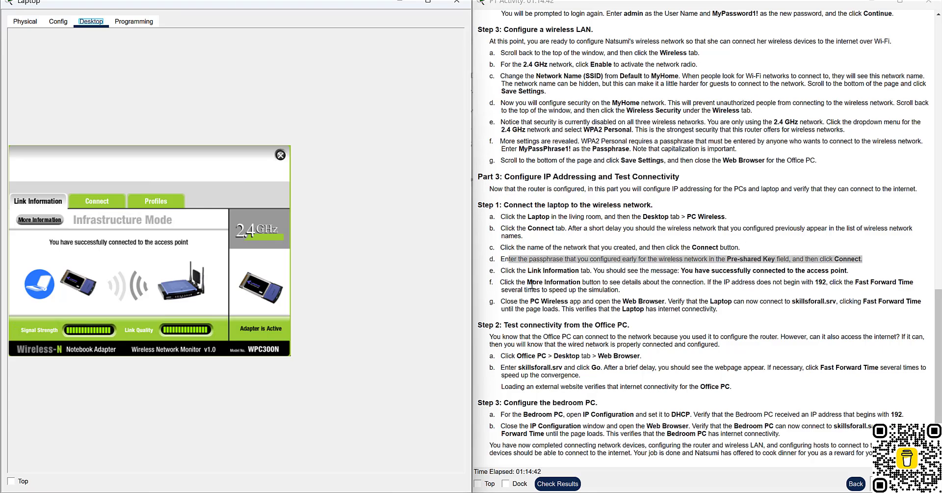
View the laptop's More Information and Statistics, showing MyHome, WPA2-Personal and IP 0.0.0.0.
{"action": "left_click_drag", "start_coordinate": [505, 271], "coordinate": [848, 269]}
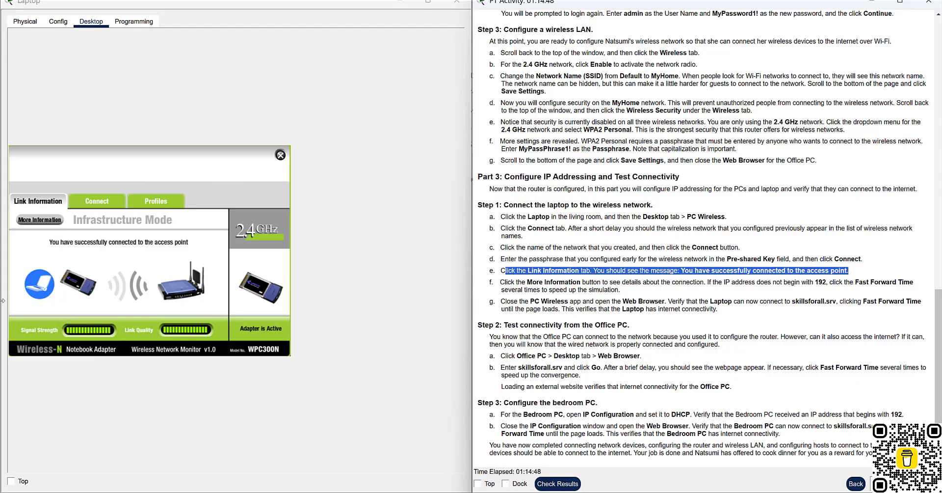
{"action": "left_click", "coordinate": [215, 254]}
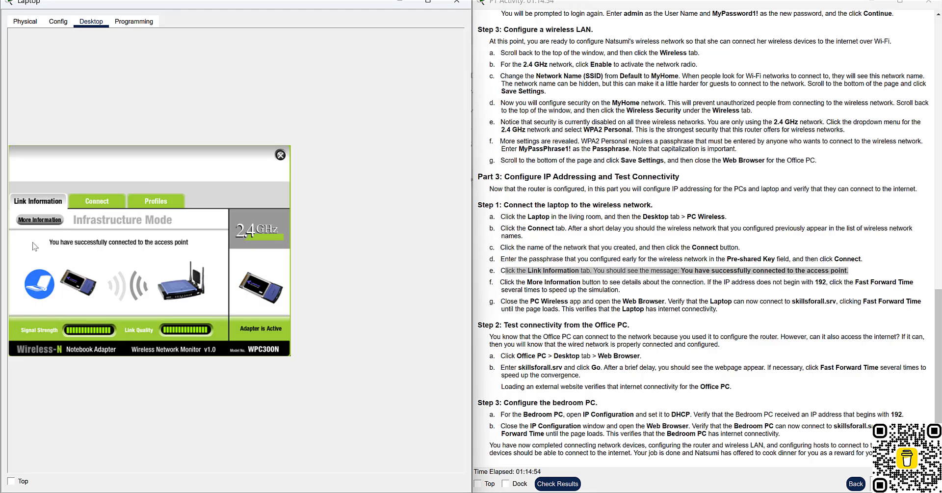
{"action": "left_click", "coordinate": [48, 220]}
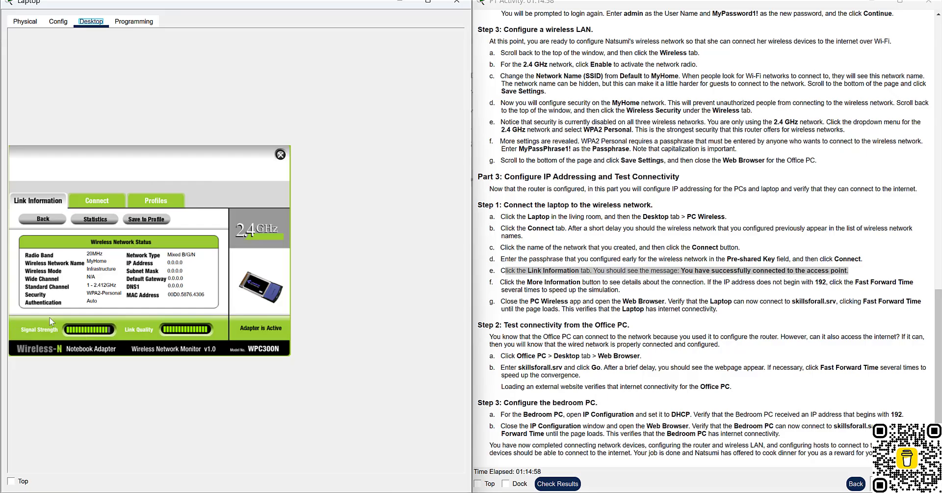
{"action": "left_click", "coordinate": [106, 220]}
{"action": "left_click", "coordinate": [195, 299]}
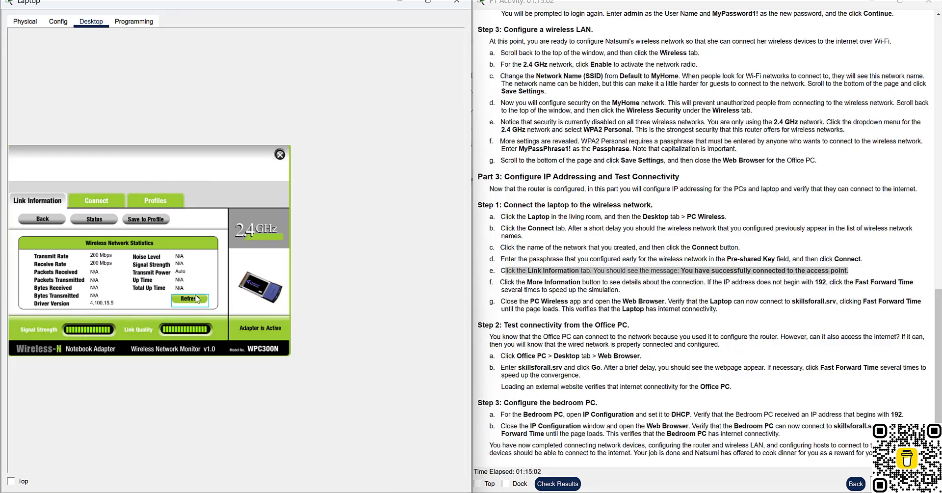
{"action": "left_click", "coordinate": [43, 220]}
{"action": "left_click", "coordinate": [52, 221]}
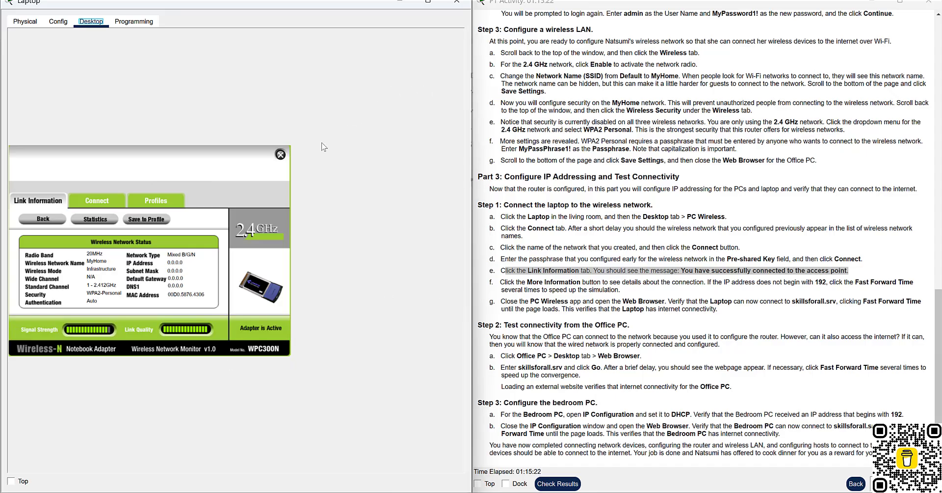
{"action": "left_click", "coordinate": [547, 164]}
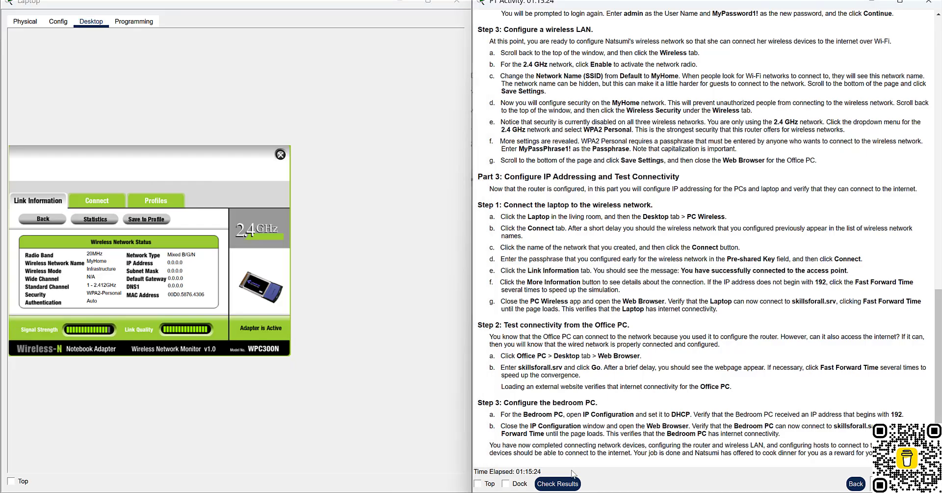
Fast-forward the simulation clock repeatedly so the Laptop can join the MyHome network.
{"action": "mouse_move", "coordinate": [628, 486]}
{"action": "left_click", "coordinate": [624, 447]}
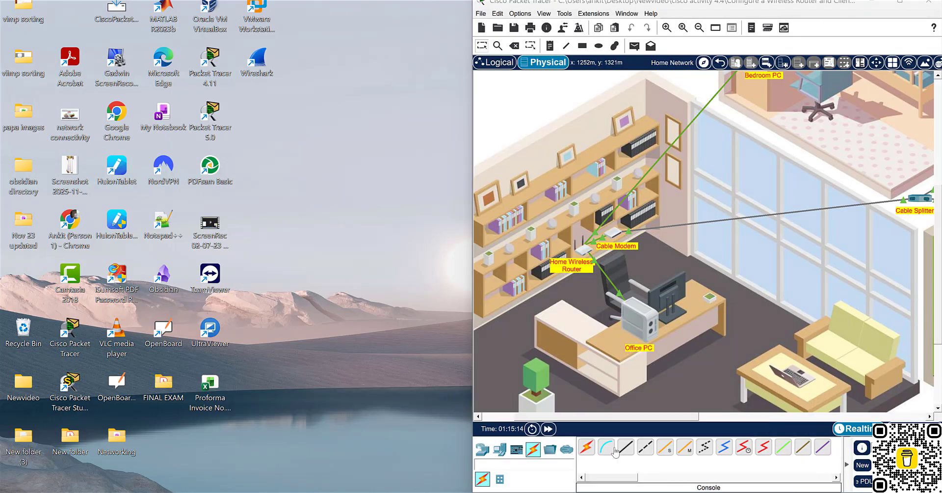
{"action": "left_click", "coordinate": [553, 429]}
{"action": "left_click", "coordinate": [553, 429]}
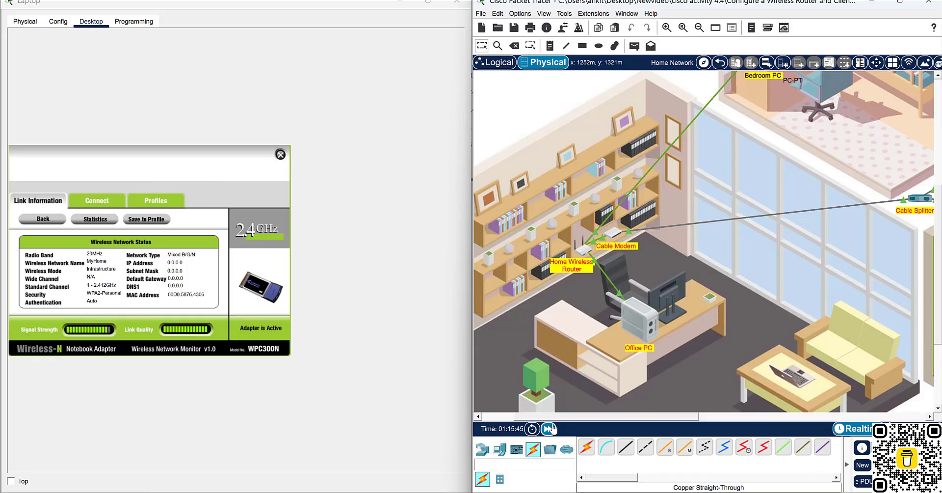
{"action": "left_click", "coordinate": [553, 428]}
{"action": "left_click", "coordinate": [552, 429]}
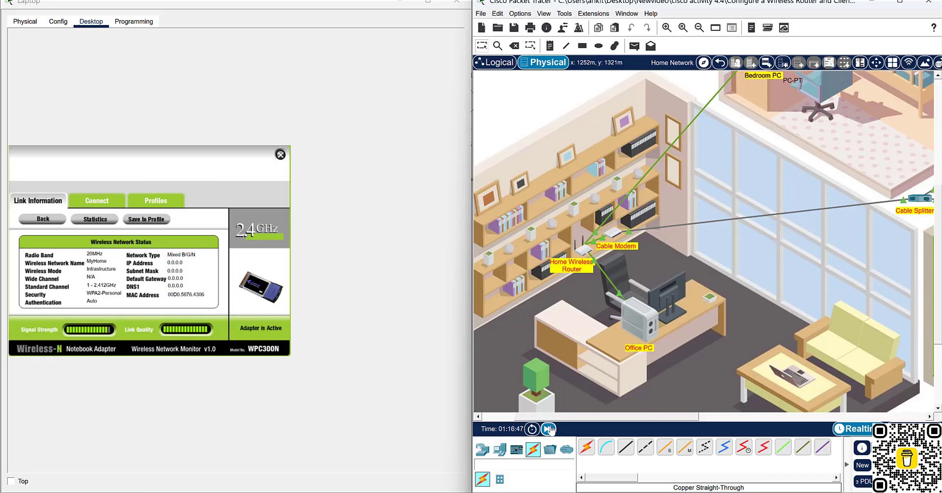
{"action": "left_click", "coordinate": [552, 429]}
{"action": "left_click", "coordinate": [552, 429]}
{"action": "left_click", "coordinate": [550, 429]}
{"action": "left_click", "coordinate": [550, 429]}
{"action": "left_click", "coordinate": [549, 430]}
{"action": "left_click", "coordinate": [550, 429]}
{"action": "left_click", "coordinate": [550, 429]}
{"action": "left_click", "coordinate": [549, 429]}
{"action": "left_click", "coordinate": [550, 429]}
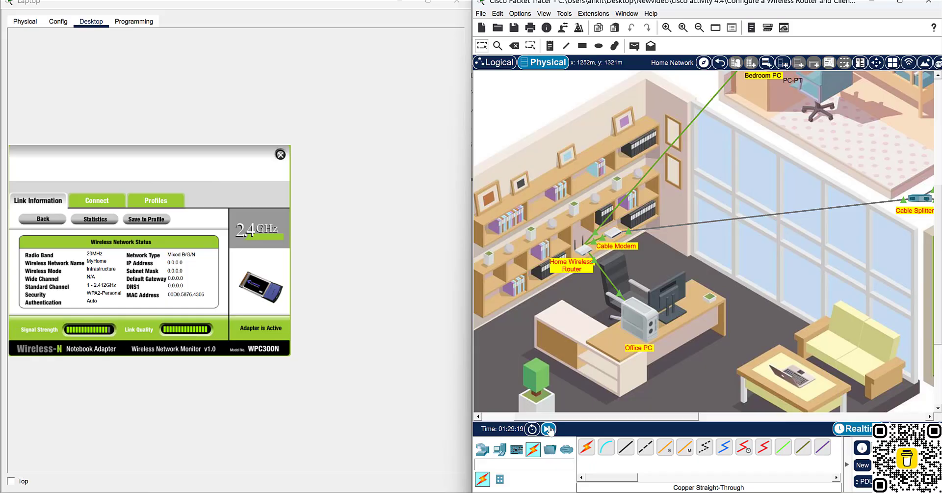
{"action": "left_click", "coordinate": [550, 429]}
{"action": "left_click", "coordinate": [549, 428]}
{"action": "left_click", "coordinate": [550, 428]}
{"action": "left_click", "coordinate": [550, 428]}
{"action": "left_click", "coordinate": [550, 428]}
{"action": "left_click", "coordinate": [549, 429]}
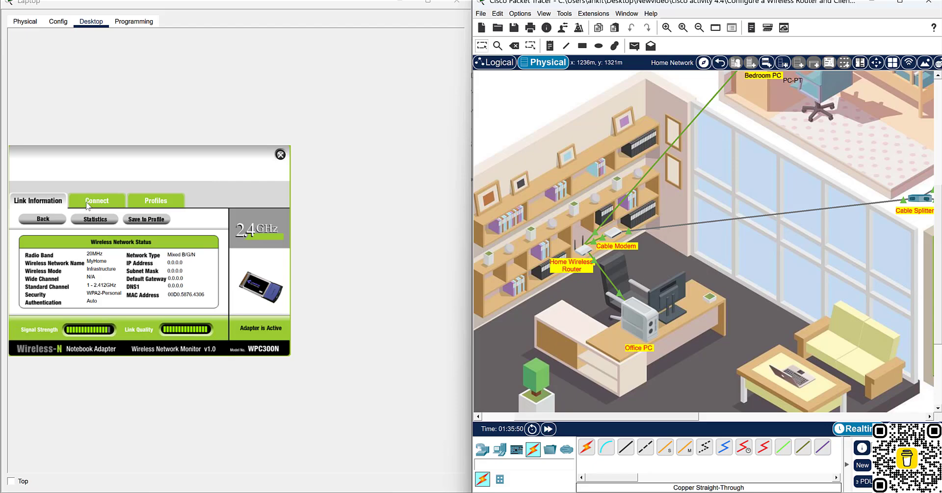
Refresh the Laptop's wireless networks and view its link details, still showing IP 0.0.0.0.
{"action": "left_click", "coordinate": [90, 206]}
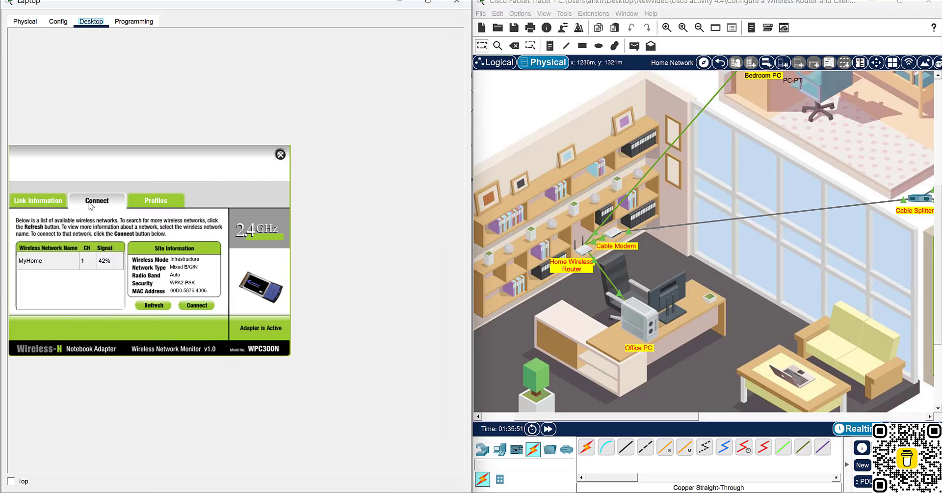
{"action": "left_click", "coordinate": [150, 303]}
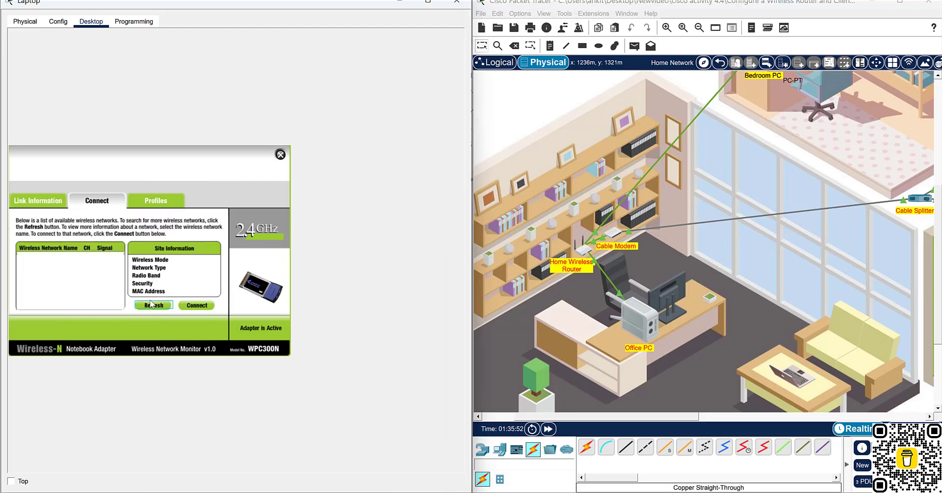
{"action": "left_click", "coordinate": [48, 202]}
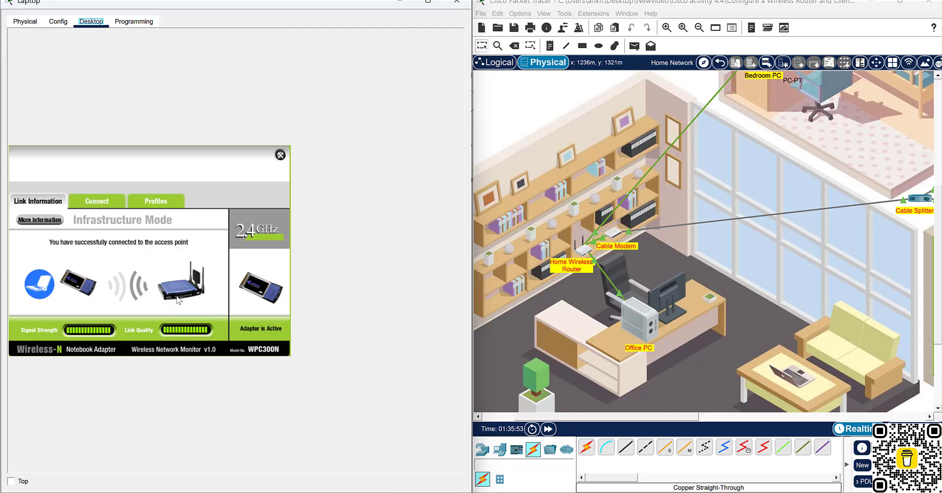
{"action": "left_click", "coordinate": [40, 220]}
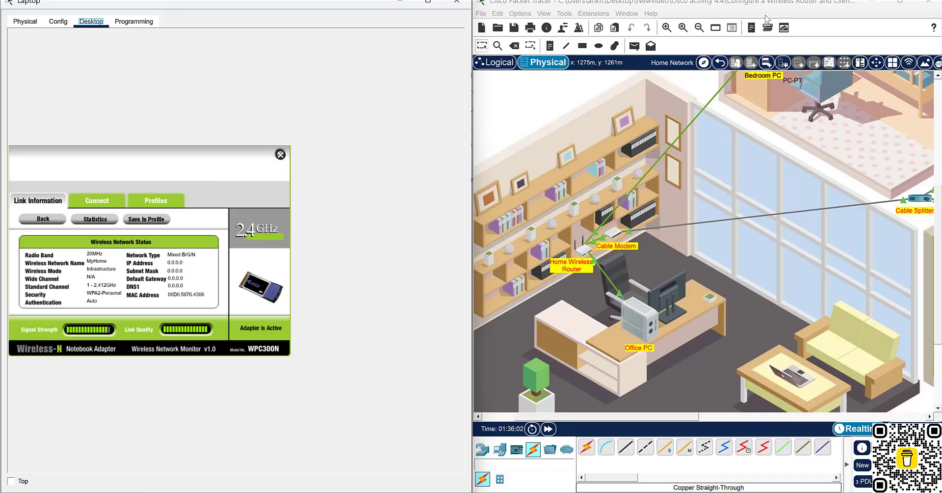
{"action": "left_click_drag", "start_coordinate": [767, 2], "coordinate": [531, 17]}
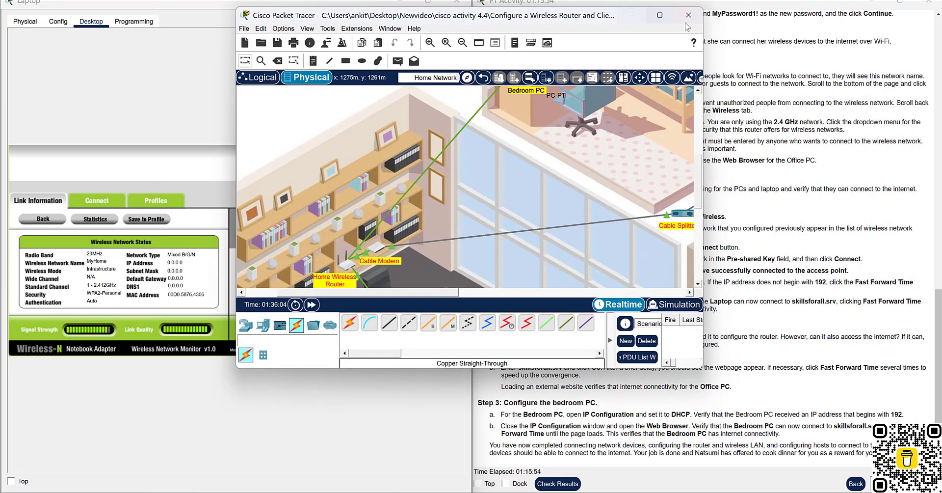
{"action": "left_click", "coordinate": [660, 15]}
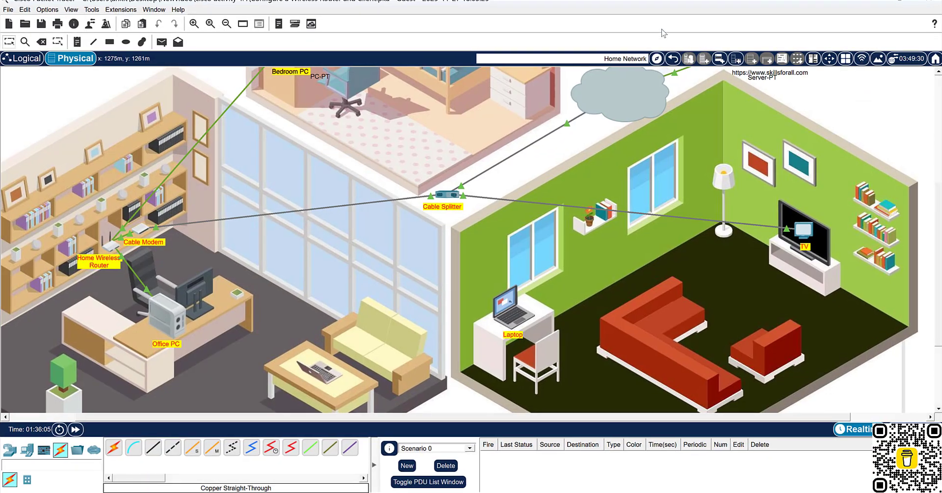
{"action": "left_click", "coordinate": [503, 303]}
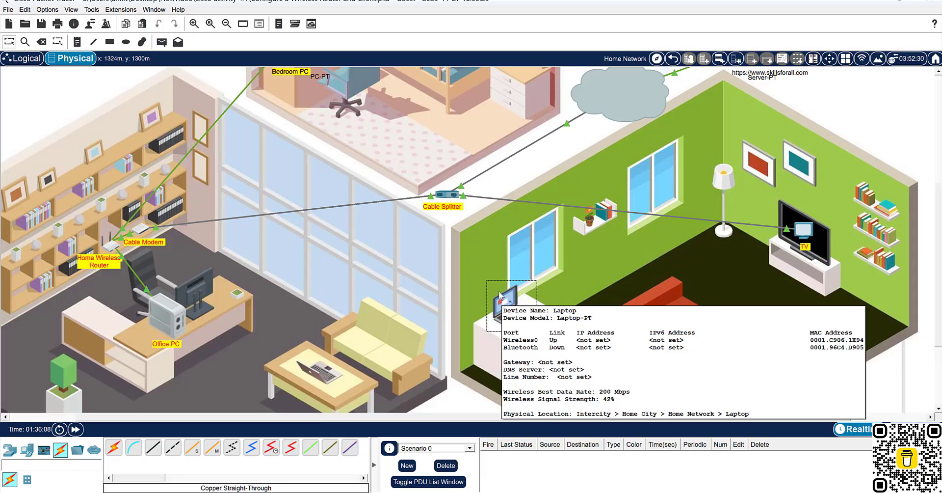
{"action": "left_click", "coordinate": [499, 293]}
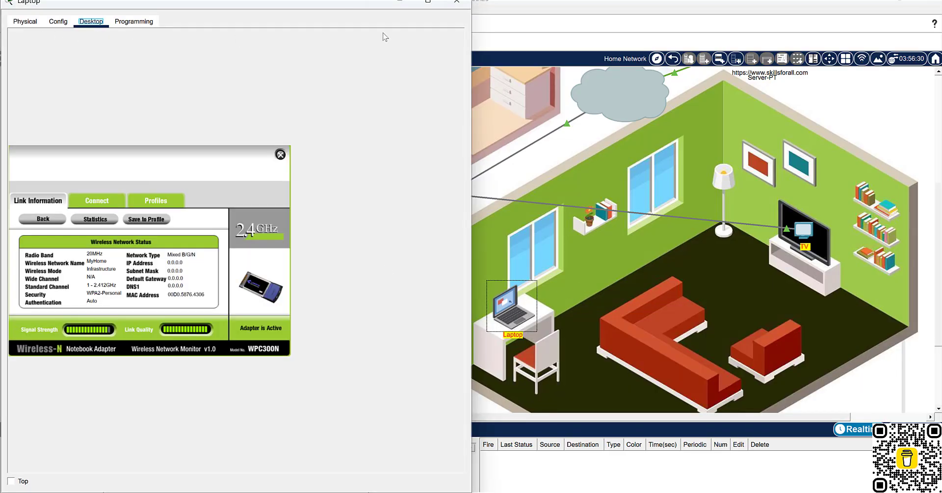
{"action": "left_click", "coordinate": [25, 21]}
Switch the Laptop's IP Configuration to DHCP, obtaining 192.168.0.3 with gateway 192.168.0.1.
{"action": "left_click", "coordinate": [91, 22]}
{"action": "left_click", "coordinate": [280, 155]}
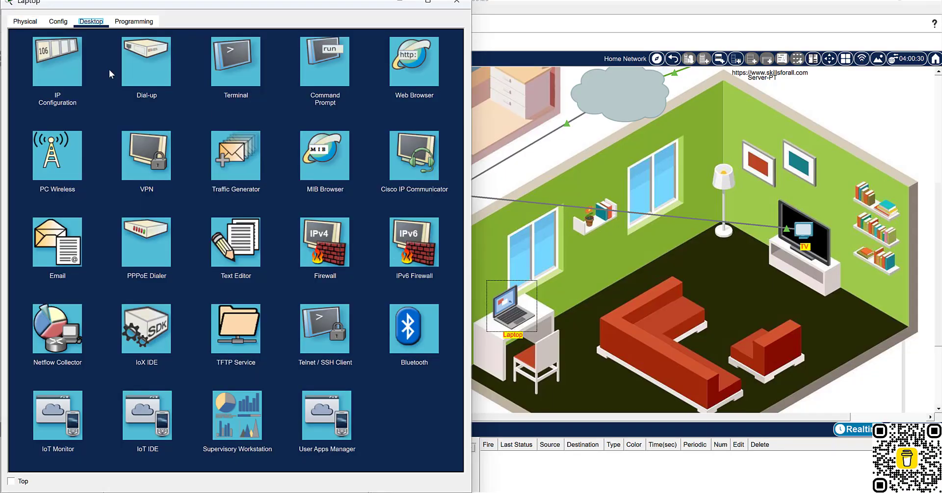
{"action": "left_click", "coordinate": [76, 61]}
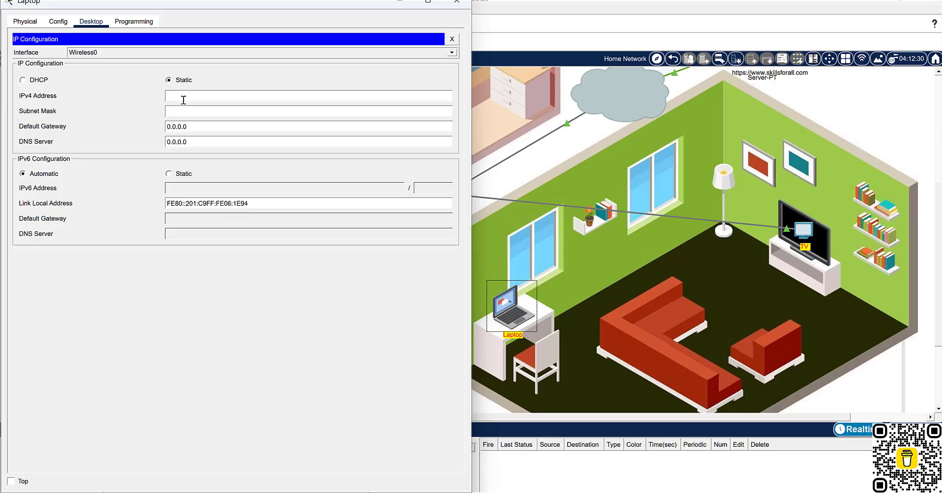
{"action": "left_click", "coordinate": [22, 80]}
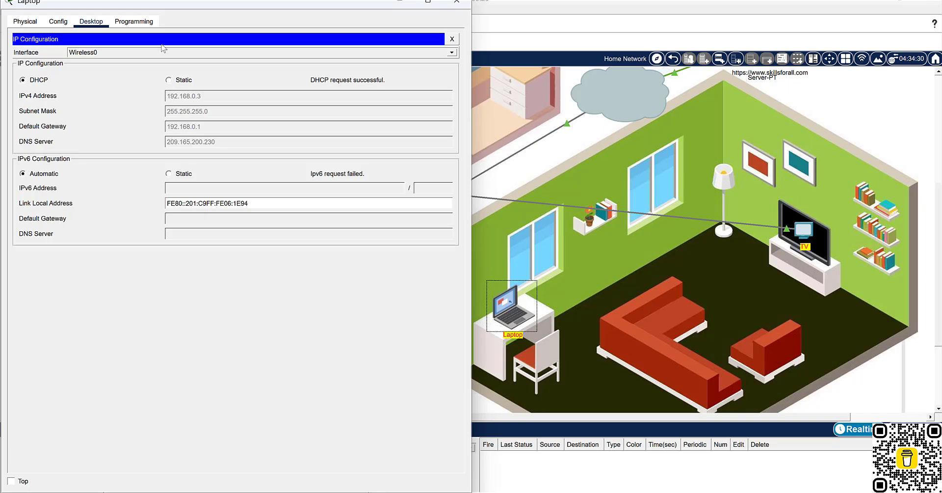
{"action": "left_click", "coordinate": [25, 21]}
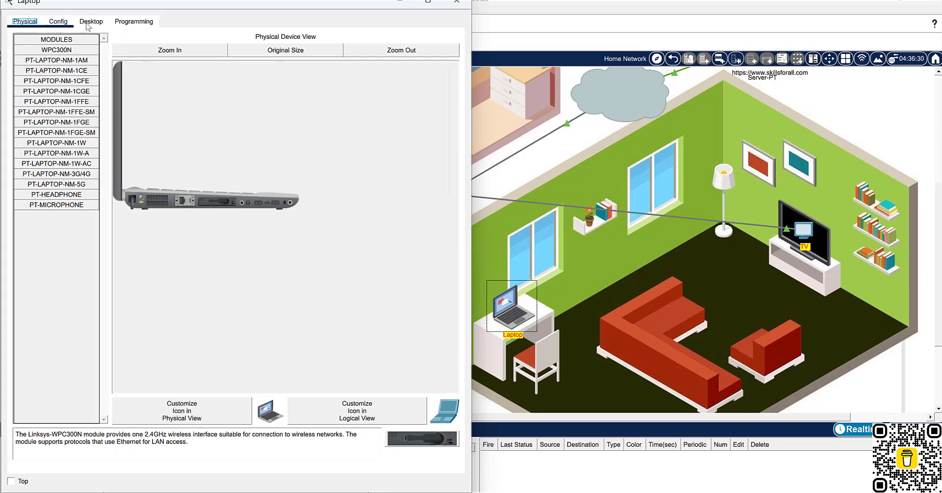
{"action": "left_click", "coordinate": [92, 21]}
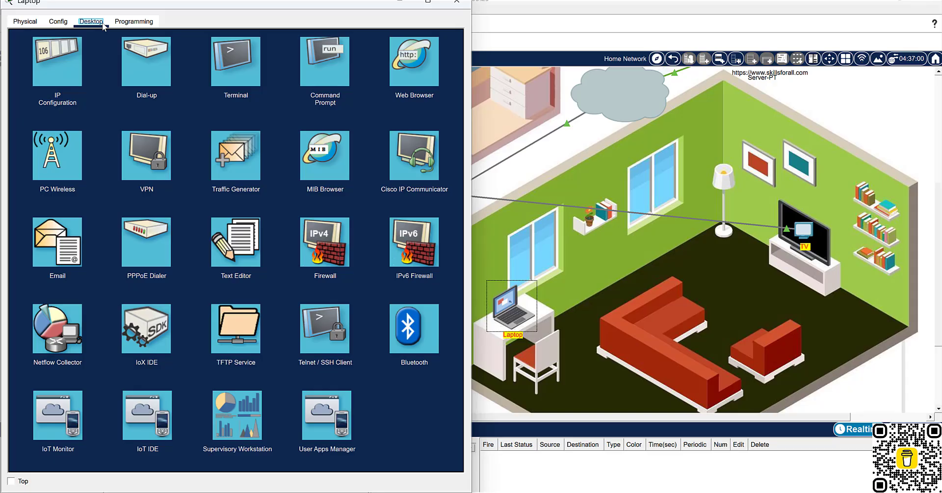
{"action": "left_click", "coordinate": [58, 158]}
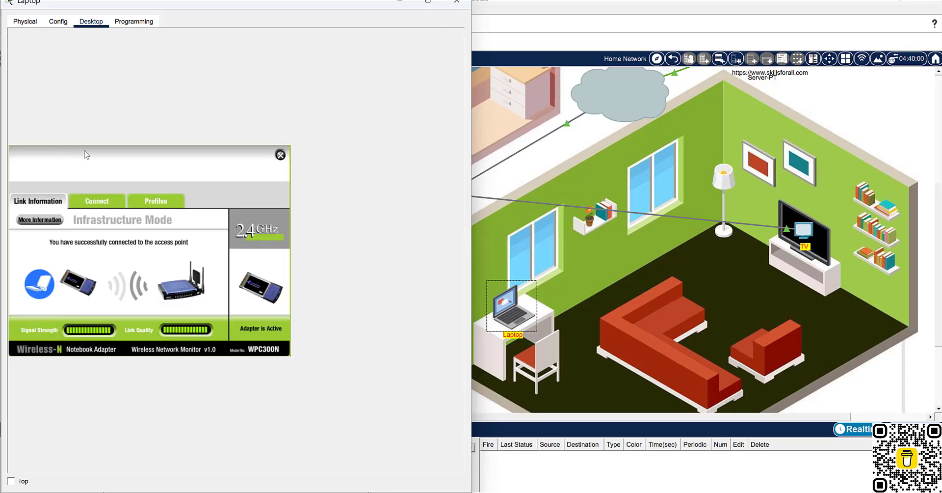
{"action": "left_click", "coordinate": [43, 220]}
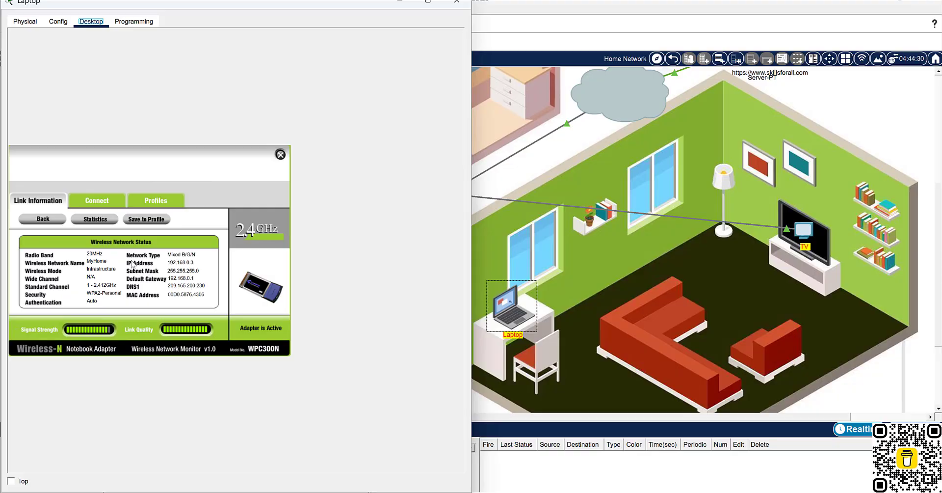
{"action": "left_click", "coordinate": [169, 265]}
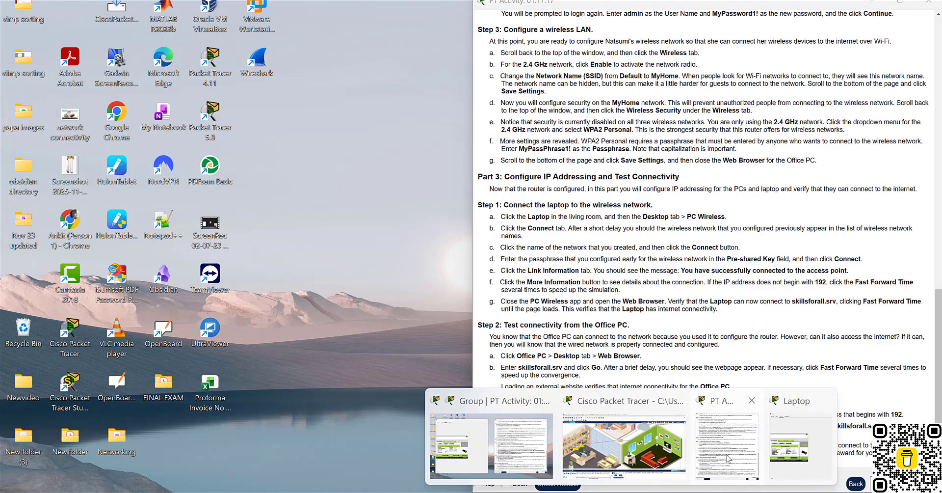
Review the activity instructions, then show the Laptop's Physical view maximized to full screen.
{"action": "left_click", "coordinate": [756, 444]}
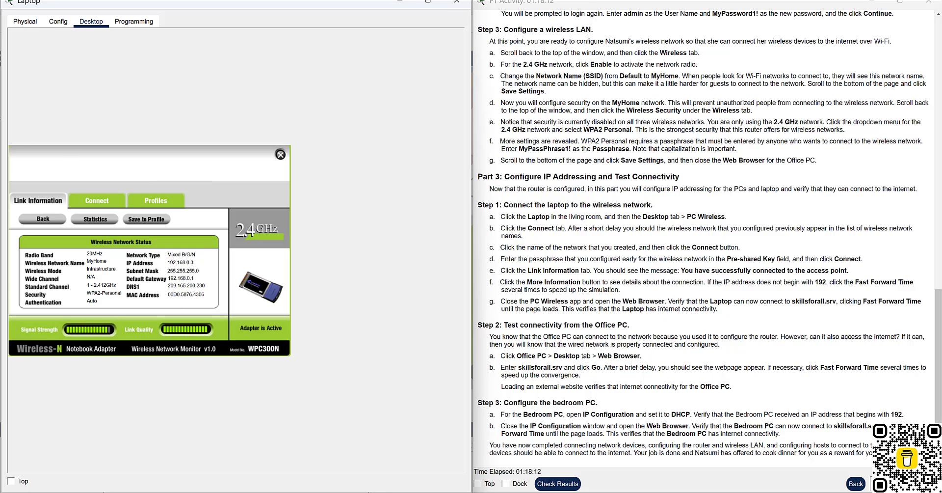
{"action": "left_click", "coordinate": [27, 22]}
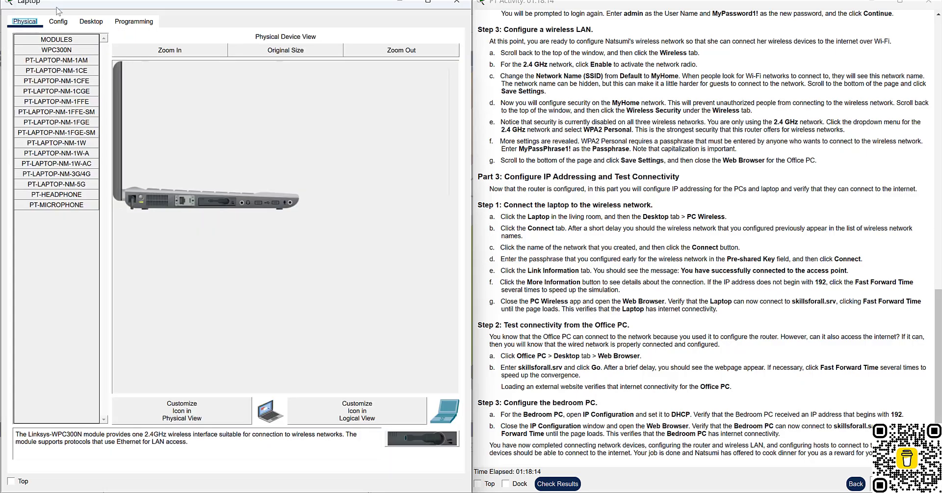
{"action": "double_click", "coordinate": [97, 5]}
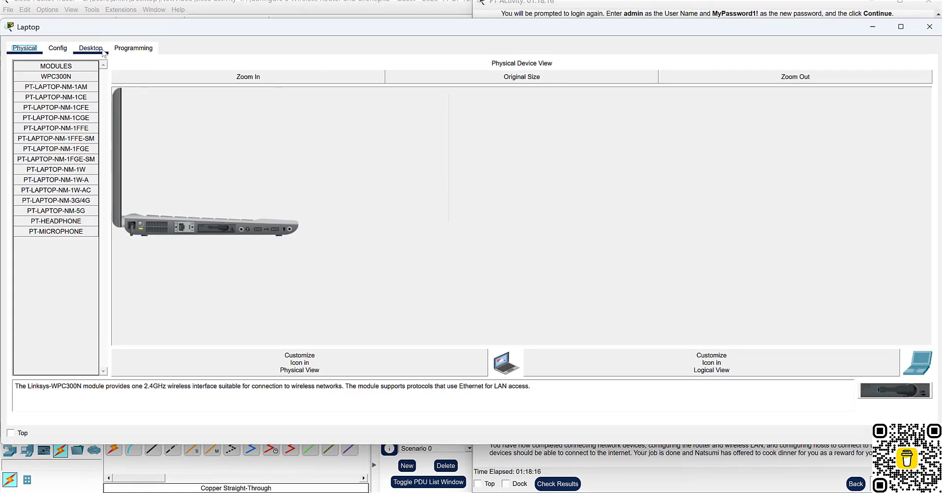
{"action": "left_click", "coordinate": [91, 48]}
{"action": "left_click", "coordinate": [280, 144]}
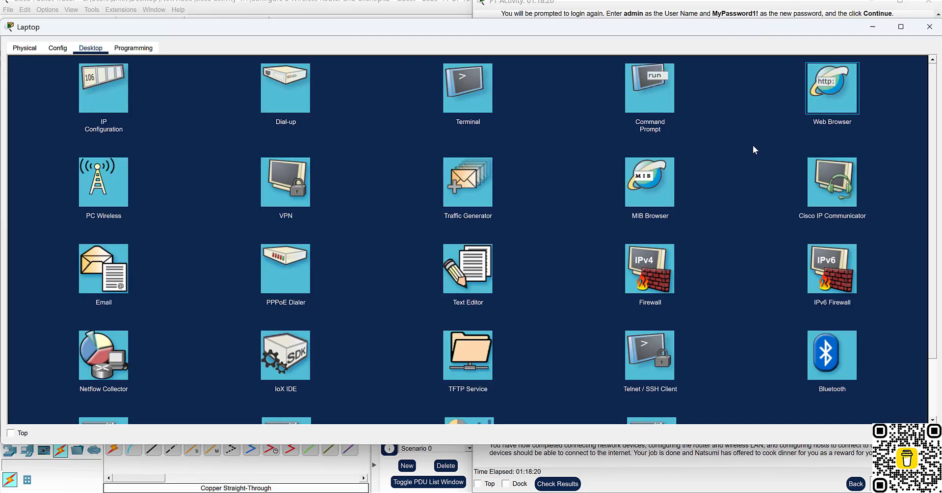
{"action": "left_click", "coordinate": [837, 89]}
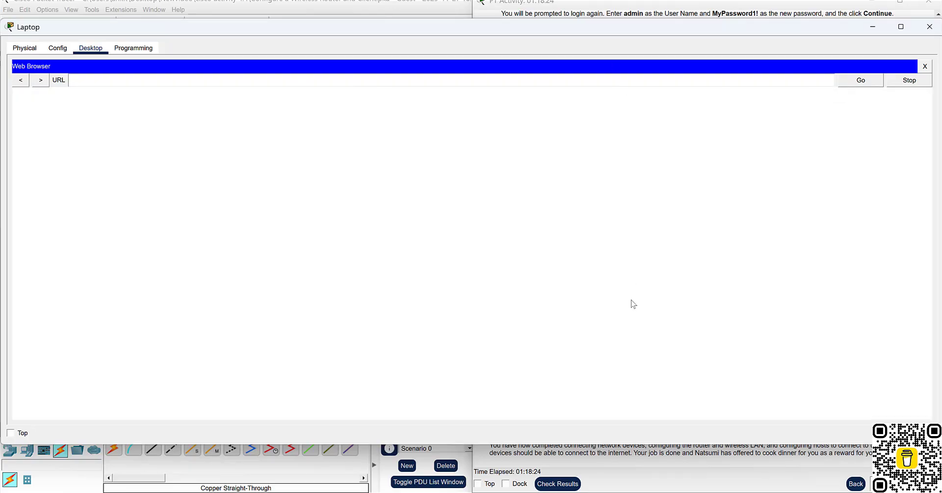
{"action": "left_click", "coordinate": [638, 466]}
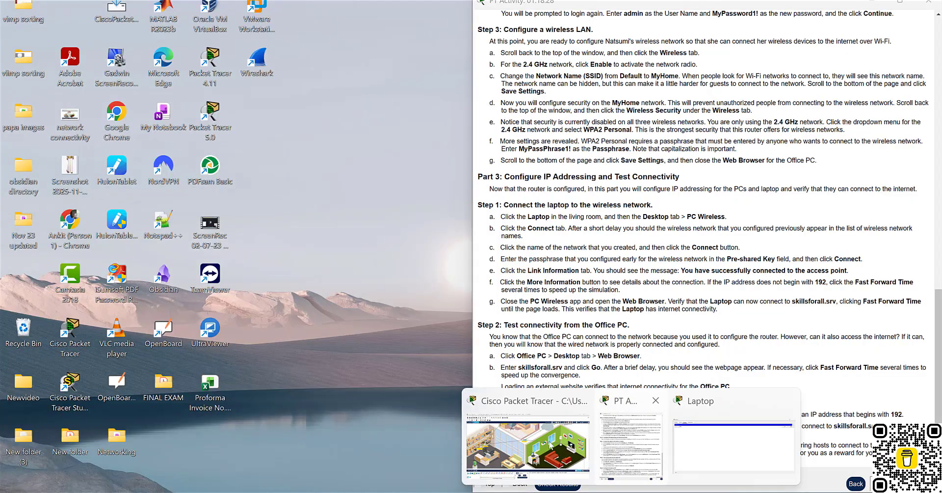
{"action": "left_click", "coordinate": [548, 445]}
{"action": "scroll", "coordinate": [658, 193], "scroll_direction": "up", "scroll_amount": 2}
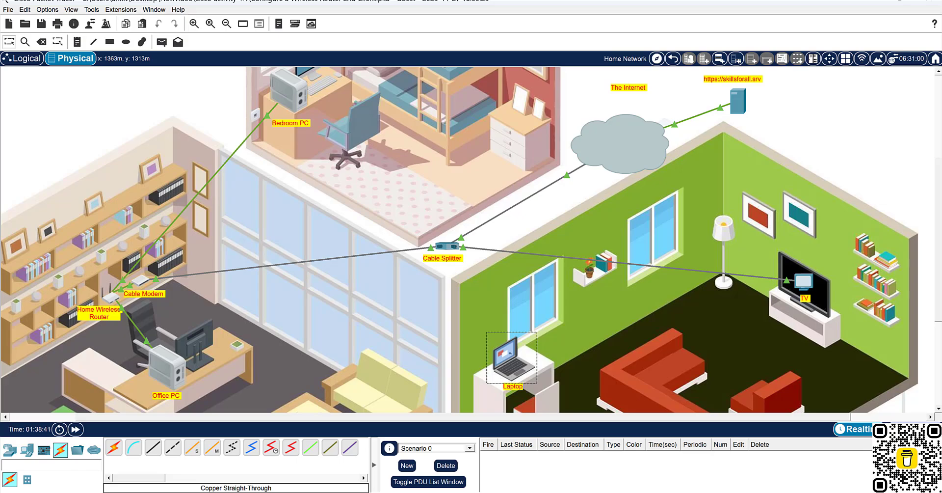
{"action": "mouse_move", "coordinate": [631, 492]}
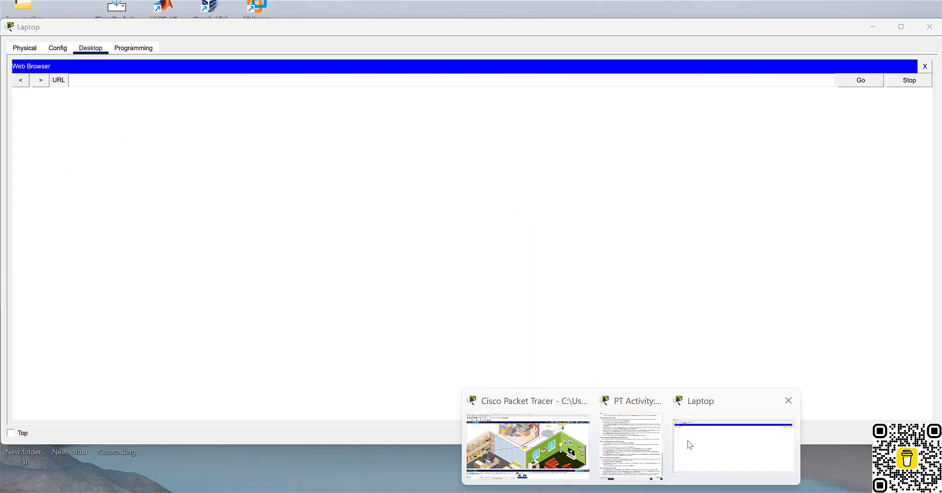
{"action": "left_click", "coordinate": [688, 443]}
{"action": "left_click", "coordinate": [96, 82]}
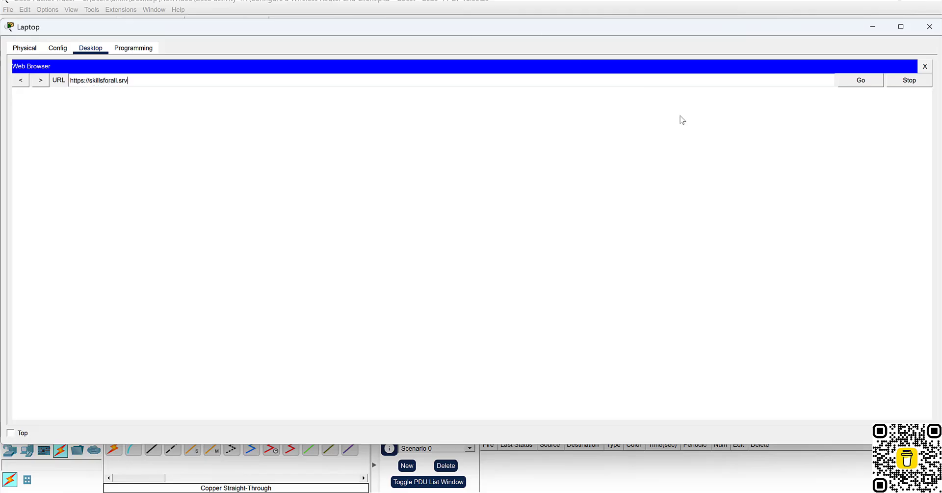
{"action": "left_click", "coordinate": [863, 84]}
{"action": "left_click", "coordinate": [554, 477]}
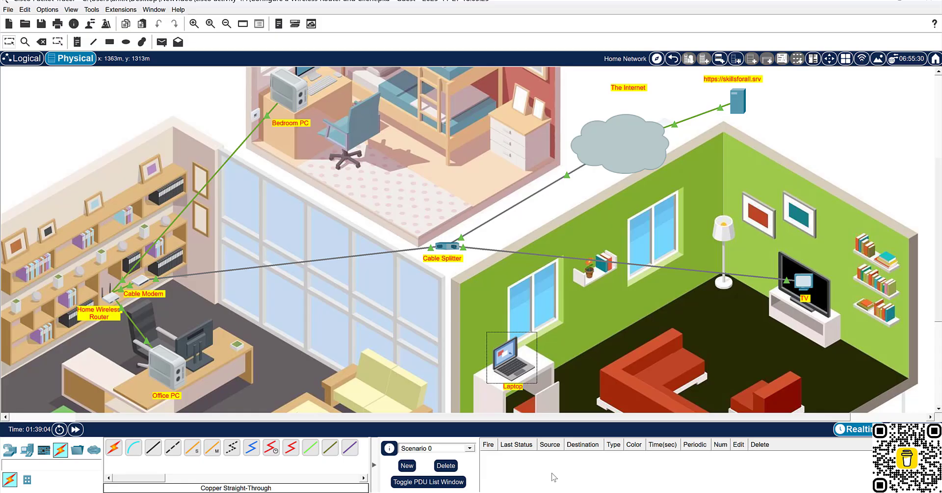
{"action": "left_click", "coordinate": [75, 430]}
{"action": "left_click", "coordinate": [722, 440]}
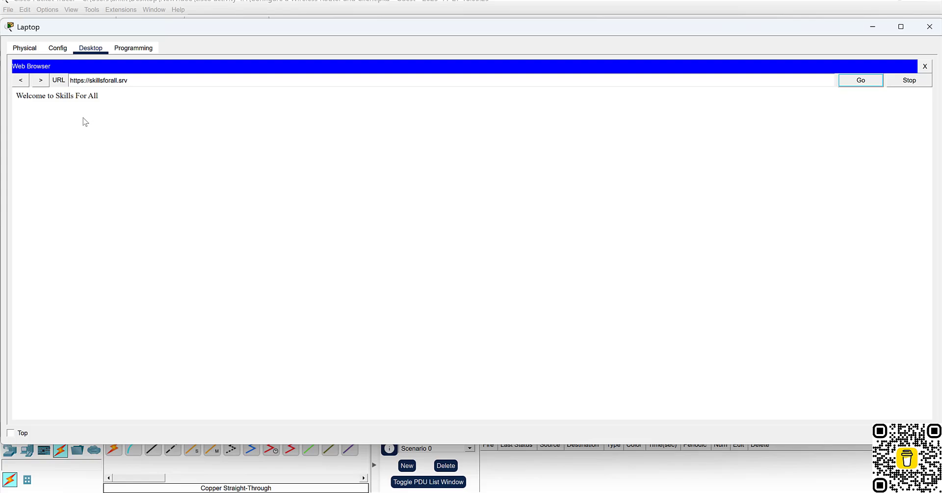
{"action": "key", "text": "super+Right"}
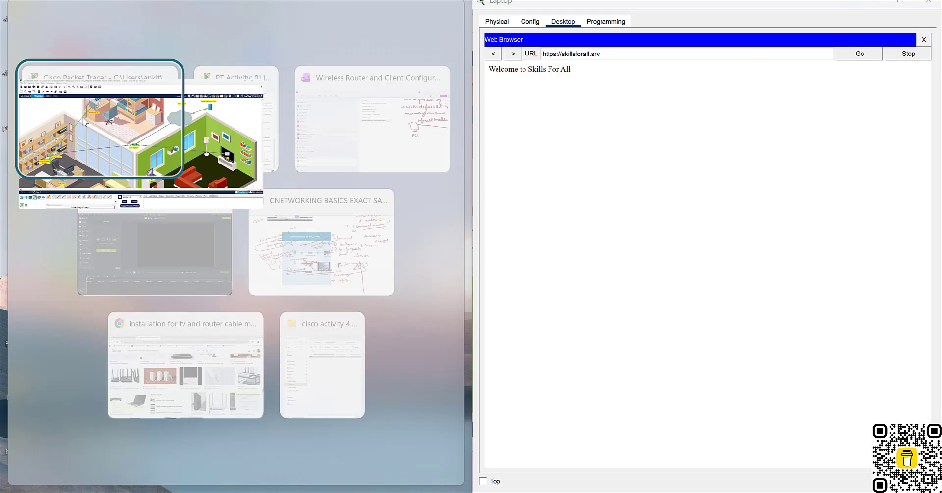
{"action": "left_click", "coordinate": [87, 126]}
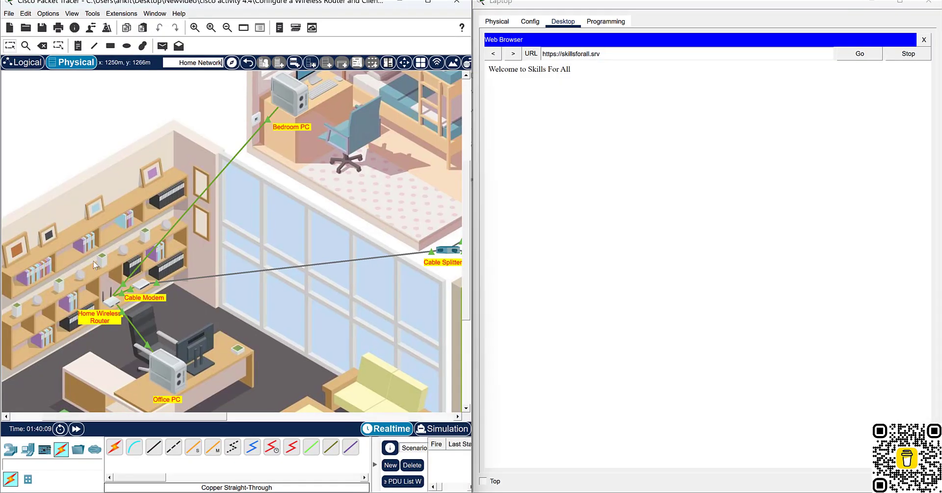
{"action": "left_click", "coordinate": [76, 430]}
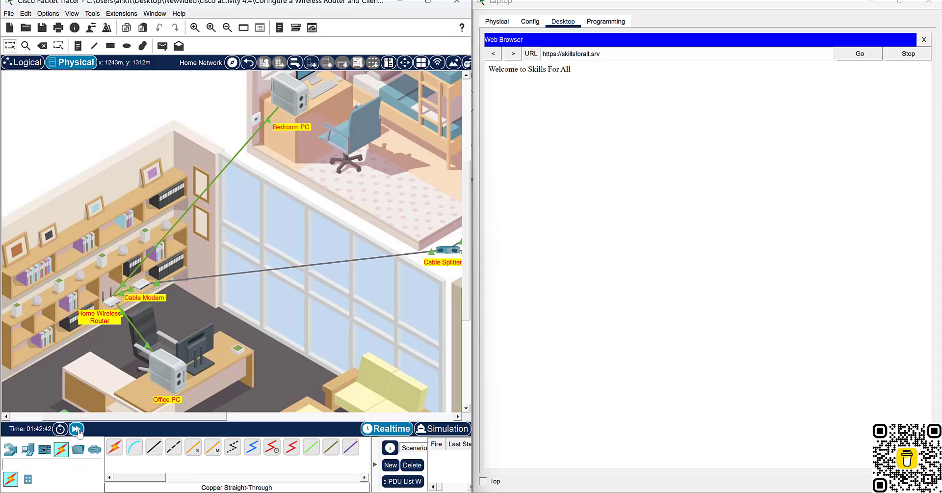
{"action": "left_click", "coordinate": [77, 429]}
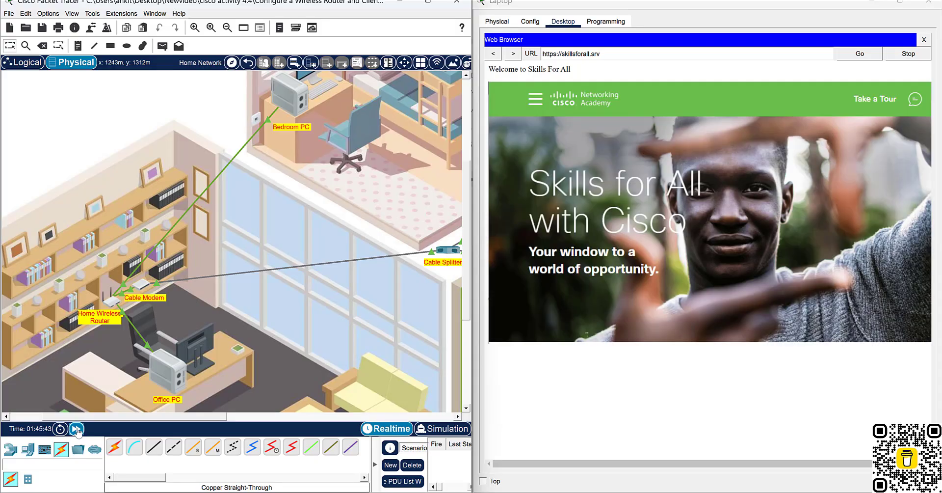
{"action": "left_click", "coordinate": [77, 429]}
{"action": "left_click_drag", "start_coordinate": [577, 2], "coordinate": [466, 56]}
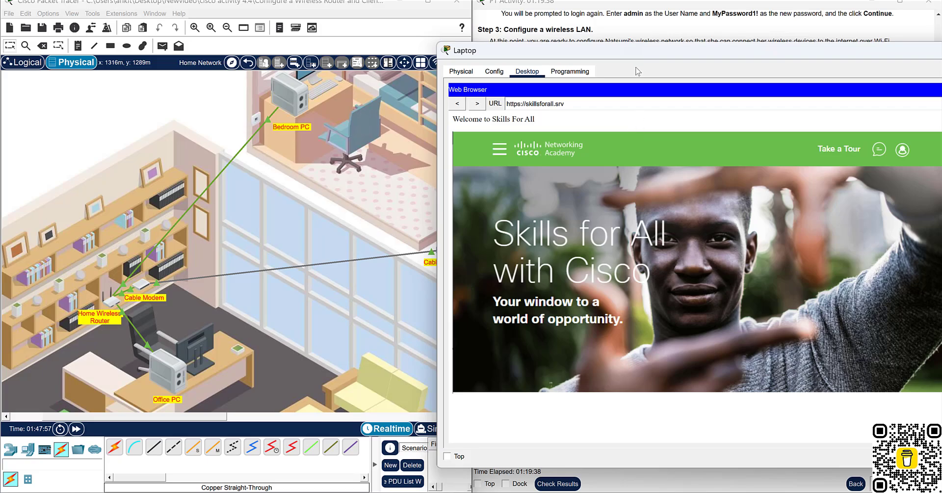
Highlight the Step 2 wired-network sentence in the instructions, then close the Laptop window.
{"action": "left_click_drag", "start_coordinate": [614, 53], "coordinate": [1, 69]}
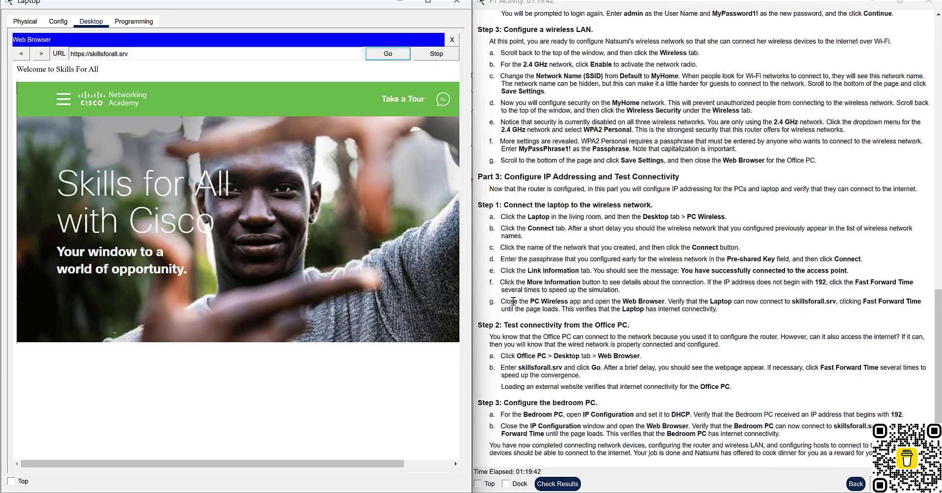
{"action": "left_click_drag", "start_coordinate": [517, 300], "coordinate": [901, 325]}
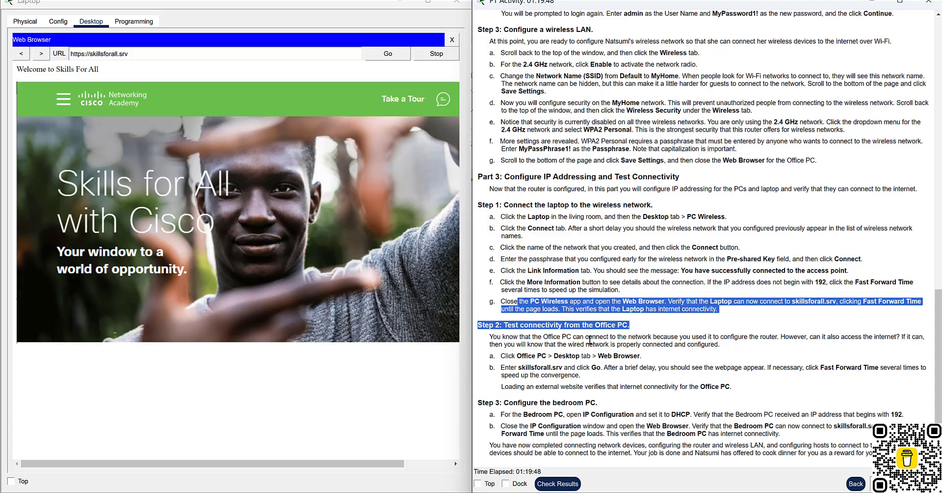
{"action": "left_click", "coordinate": [583, 368]}
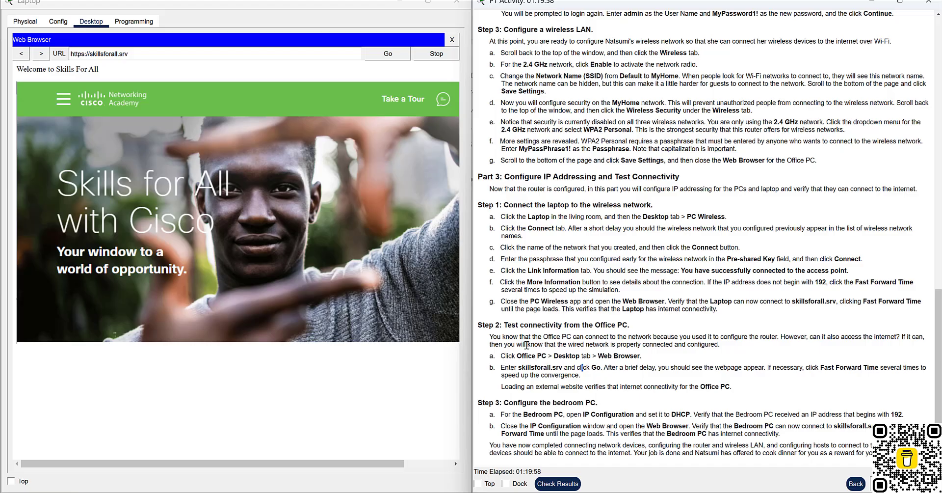
{"action": "left_click_drag", "start_coordinate": [523, 344], "coordinate": [583, 344]}
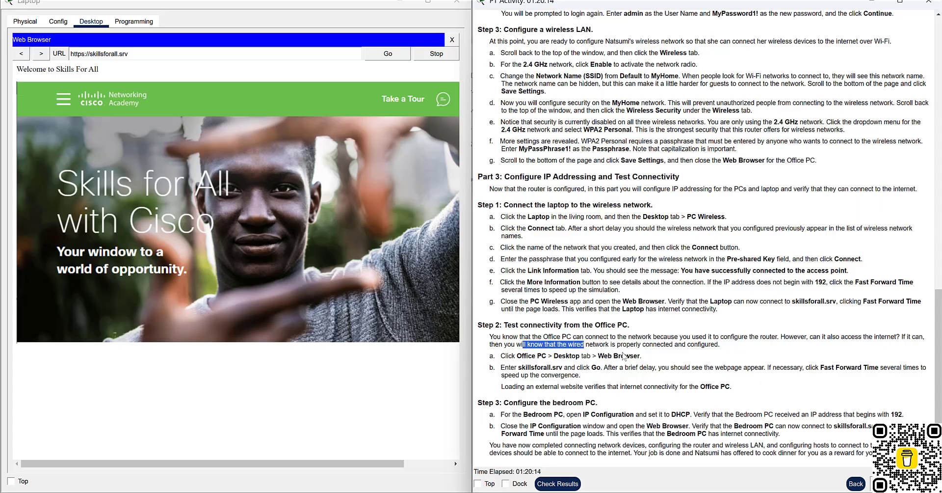
{"action": "double_click", "coordinate": [57, 4]}
{"action": "left_click_drag", "start_coordinate": [66, 60], "coordinate": [67, 59]}
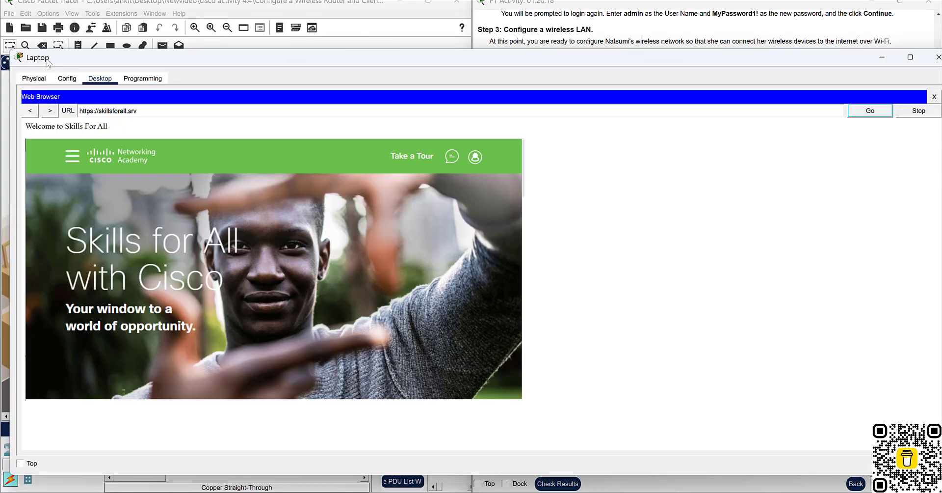
{"action": "left_click", "coordinate": [938, 57]}
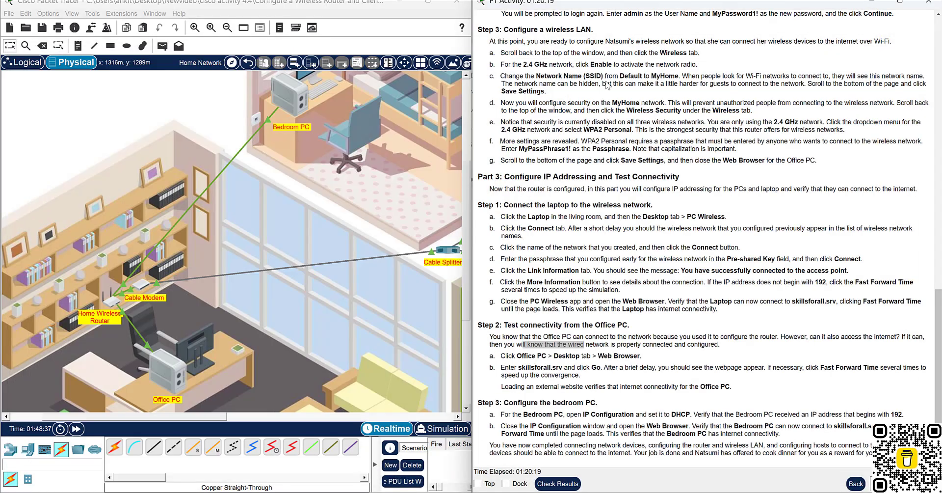
Open the Office PC's Web Browser snapped to the left half, highlighting skillsforall.srv in step 2b.
{"action": "left_click", "coordinate": [171, 374]}
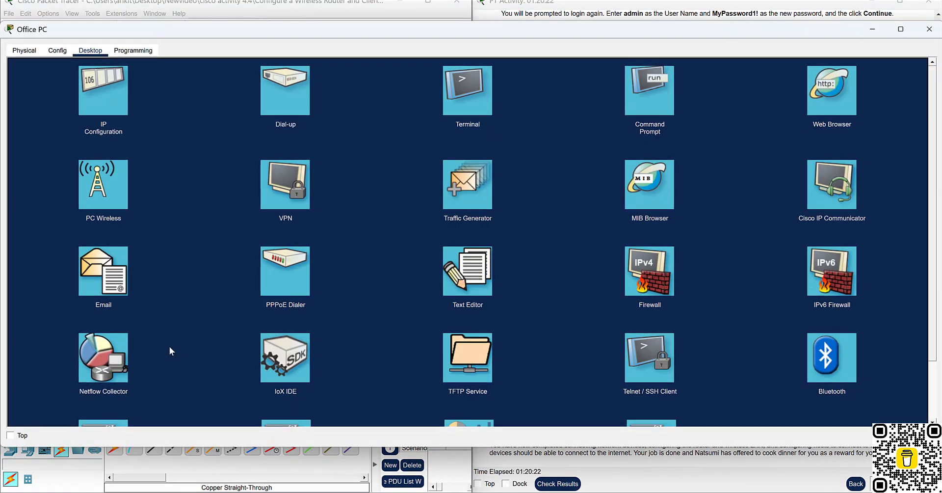
{"action": "left_click_drag", "start_coordinate": [388, 32], "coordinate": [319, 89]}
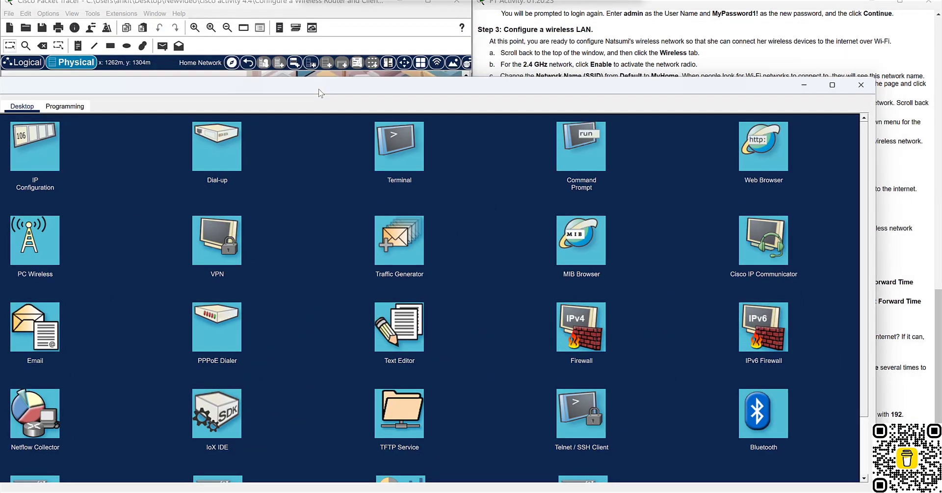
{"action": "left_click", "coordinate": [756, 149]}
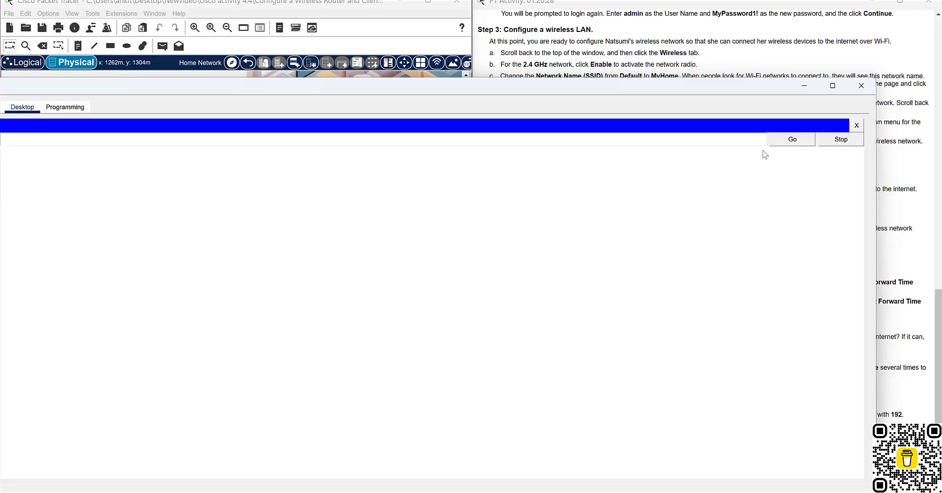
{"action": "key", "text": "super+Left"}
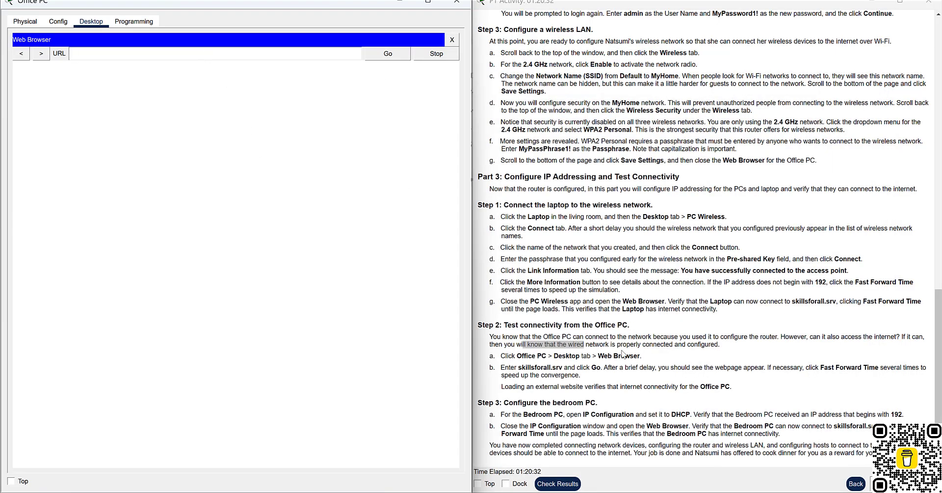
{"action": "left_click_drag", "start_coordinate": [522, 369], "coordinate": [576, 369]}
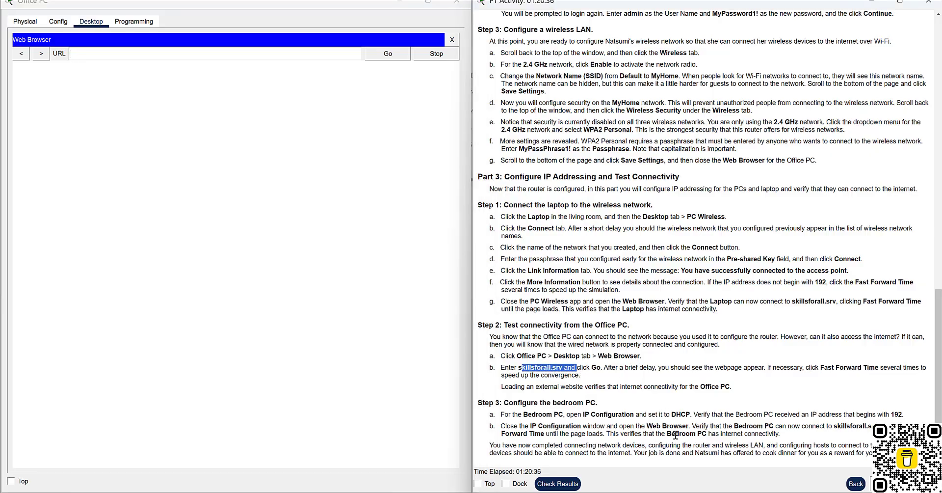
{"action": "mouse_move", "coordinate": [638, 488]}
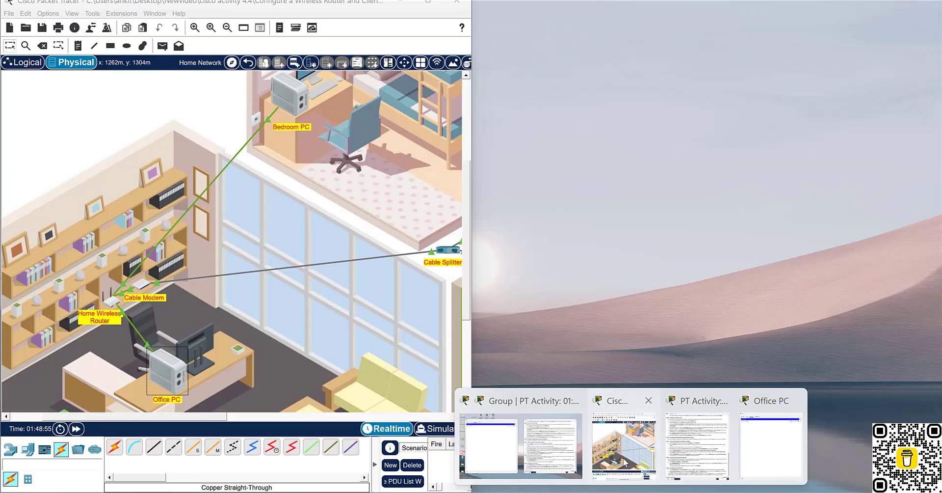
{"action": "left_click", "coordinate": [628, 442]}
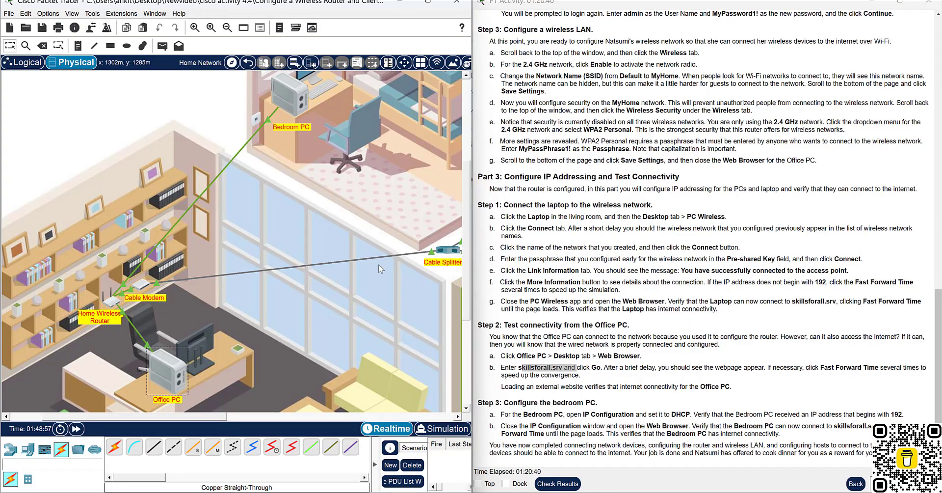
{"action": "scroll", "coordinate": [378, 264], "scroll_direction": "down", "scroll_amount": 3}
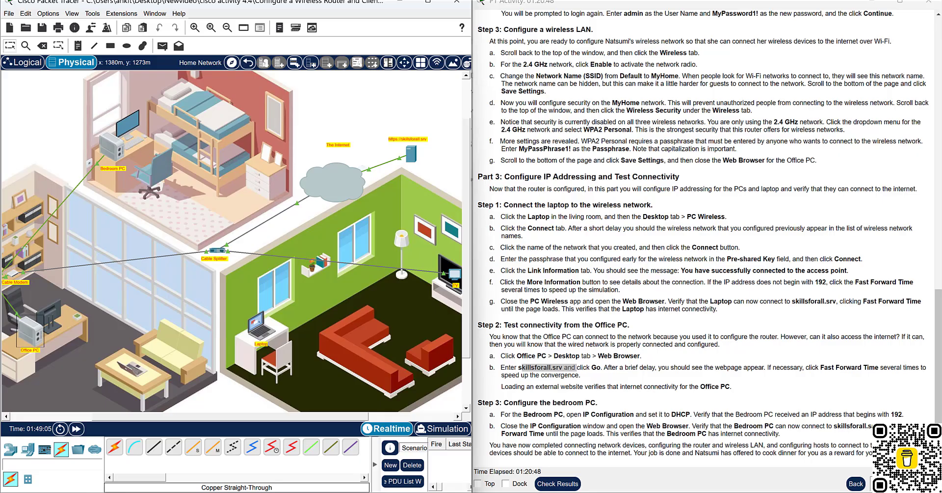
{"action": "mouse_move", "coordinate": [631, 492]}
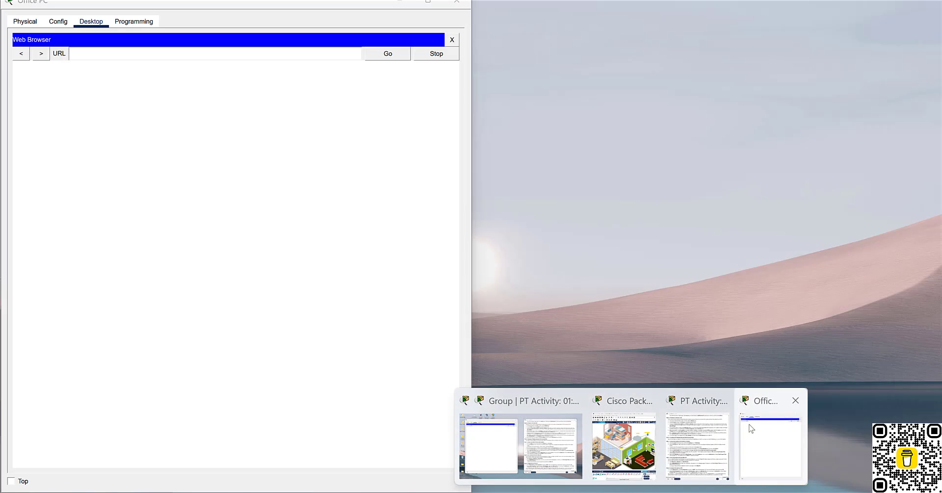
{"action": "left_click", "coordinate": [751, 428]}
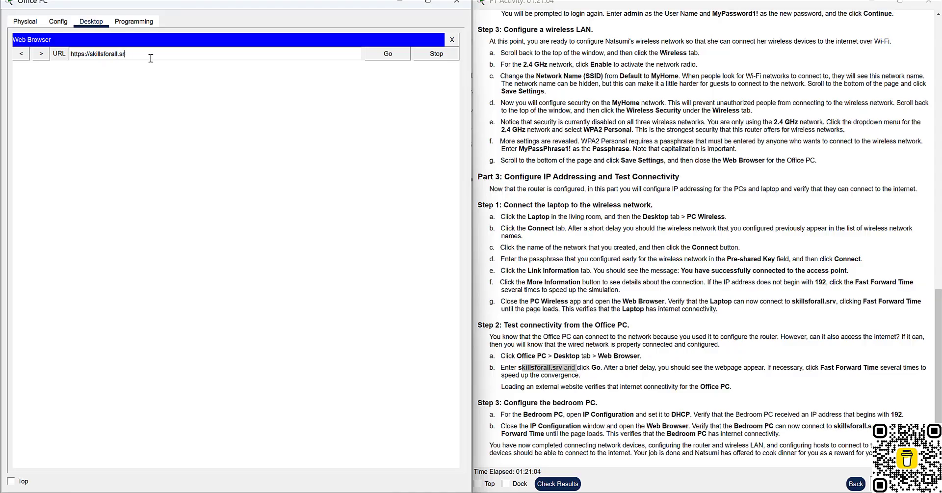
Load skillsforall.srv on the Office PC, fast-forwarding time until the Skills for All page appears.
{"action": "left_click", "coordinate": [383, 57]}
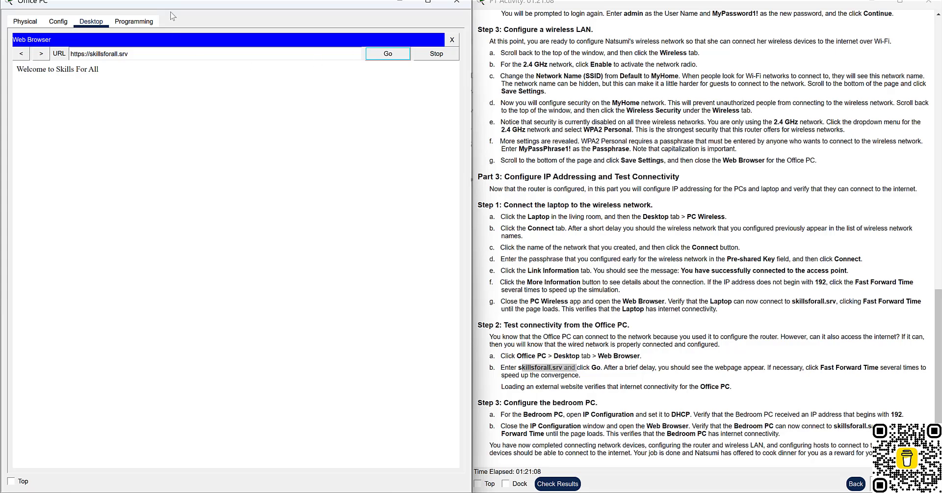
{"action": "left_click_drag", "start_coordinate": [173, 16], "coordinate": [452, 11]}
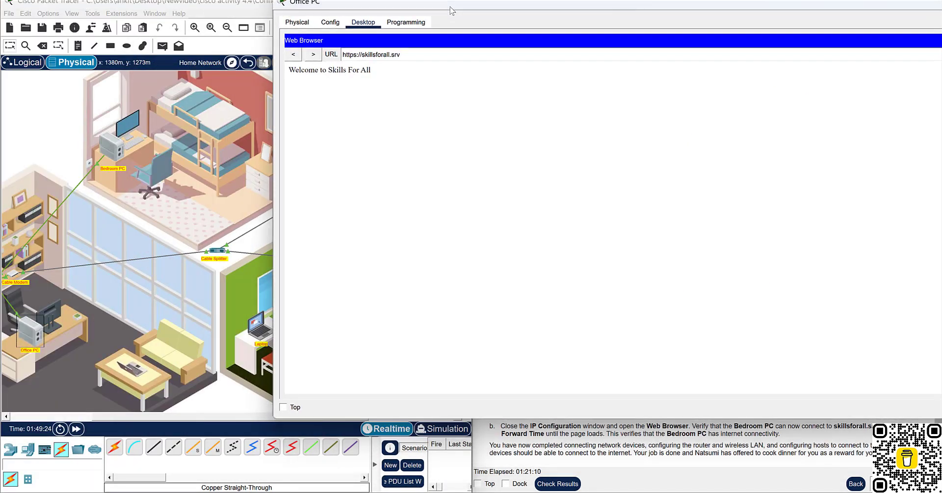
{"action": "left_click", "coordinate": [76, 430]}
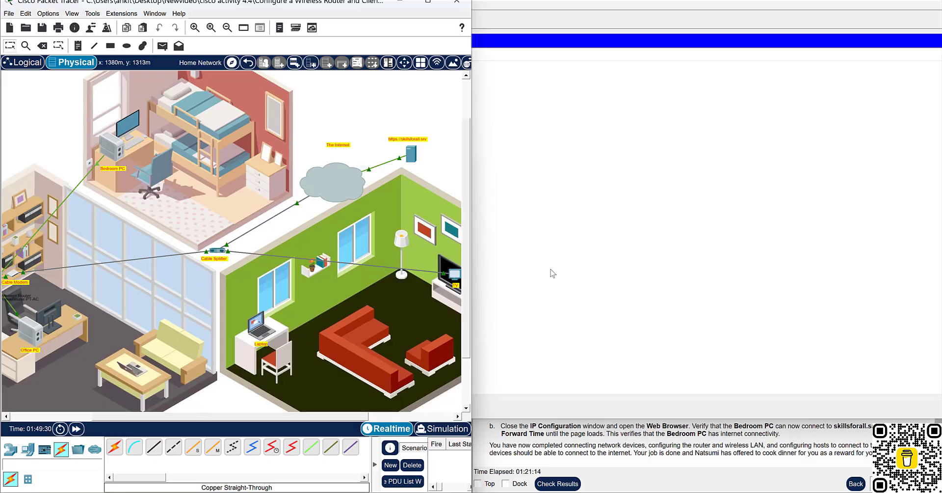
{"action": "key", "text": "super+Down"}
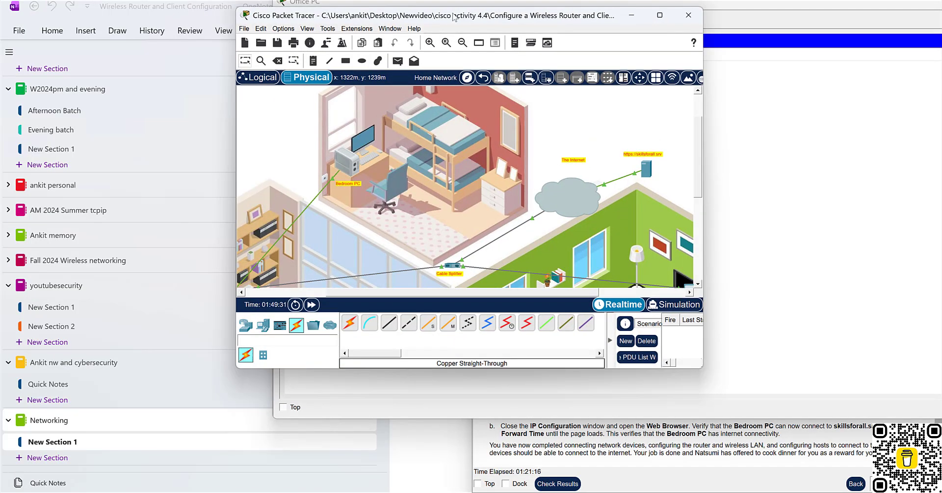
{"action": "key", "text": "super+Left"}
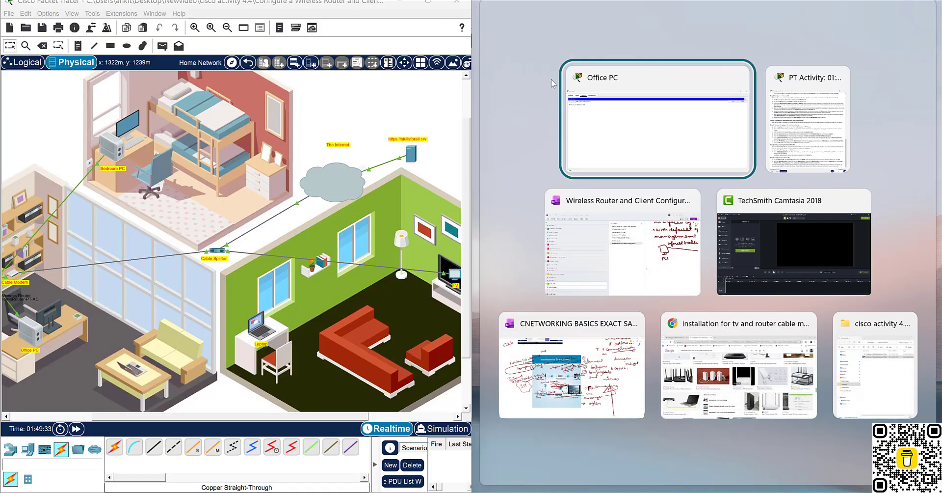
{"action": "left_click", "coordinate": [606, 137]}
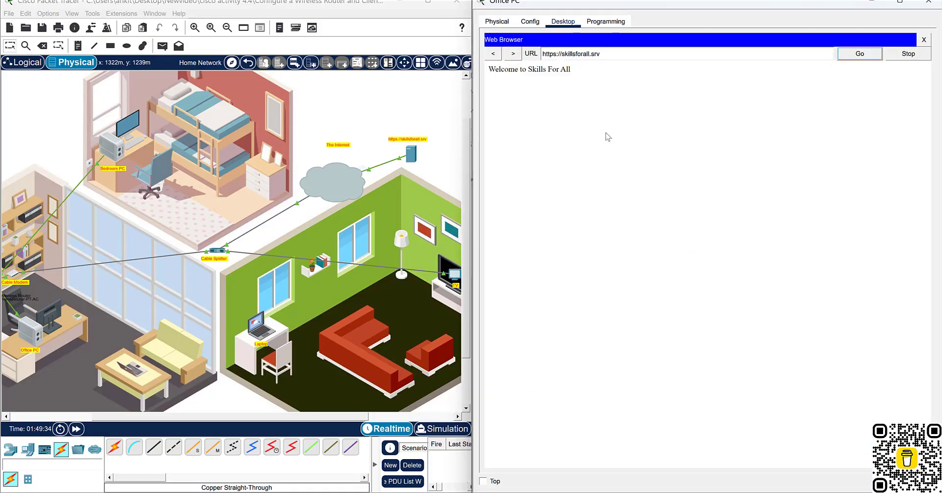
{"action": "left_click", "coordinate": [75, 429]}
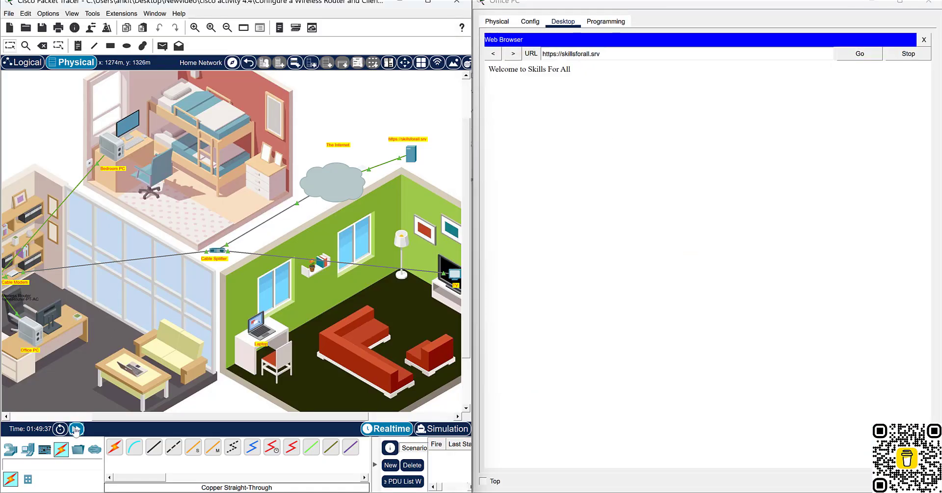
{"action": "left_click", "coordinate": [76, 431]}
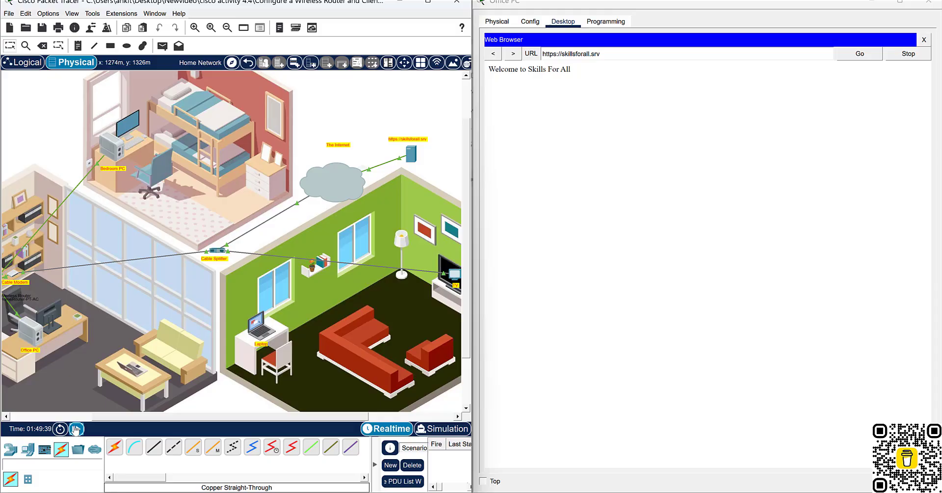
{"action": "left_click", "coordinate": [75, 429]}
{"action": "left_click", "coordinate": [76, 429]}
{"action": "left_click", "coordinate": [76, 430]}
Minimize the Office PC, highlight the convergence note and Step 3, and select the Bedroom PC.
{"action": "left_click_drag", "start_coordinate": [579, 13], "coordinate": [511, 78]}
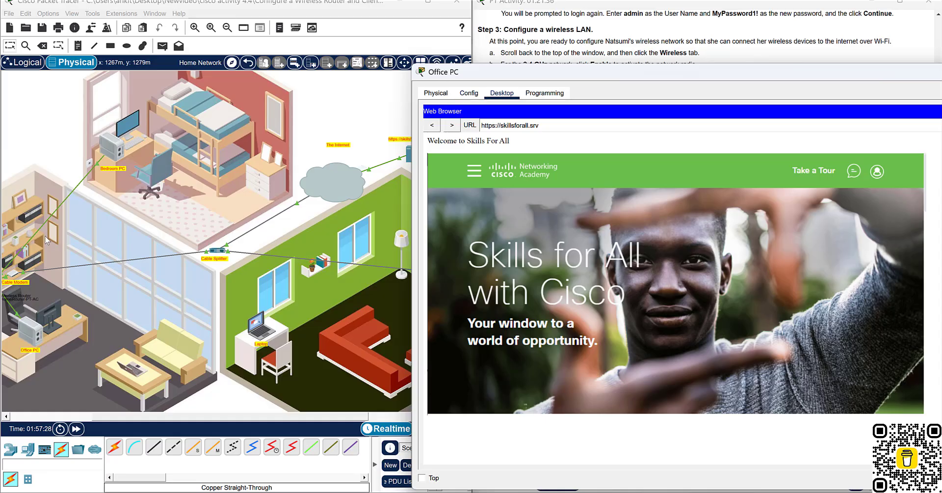
{"action": "left_click_drag", "start_coordinate": [269, 100], "coordinate": [78, 79]}
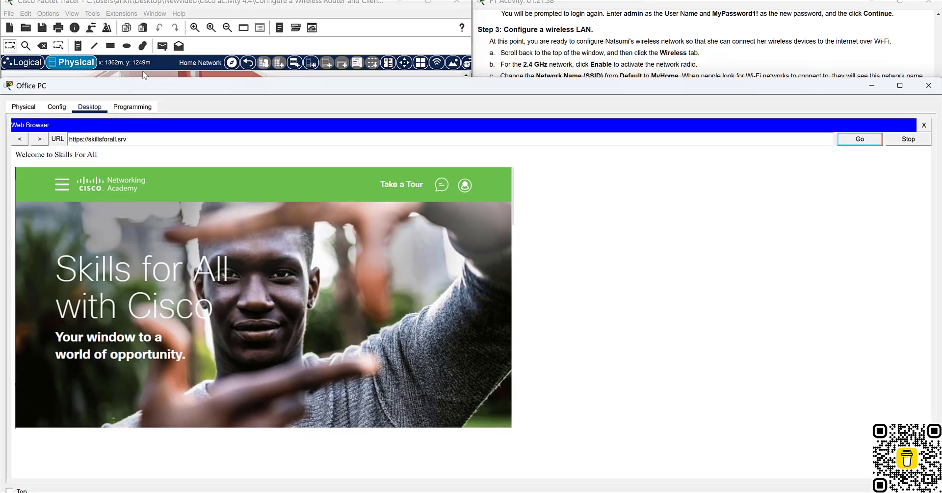
{"action": "left_click_drag", "start_coordinate": [716, 78], "coordinate": [685, 70]}
{"action": "left_click", "coordinate": [841, 73]}
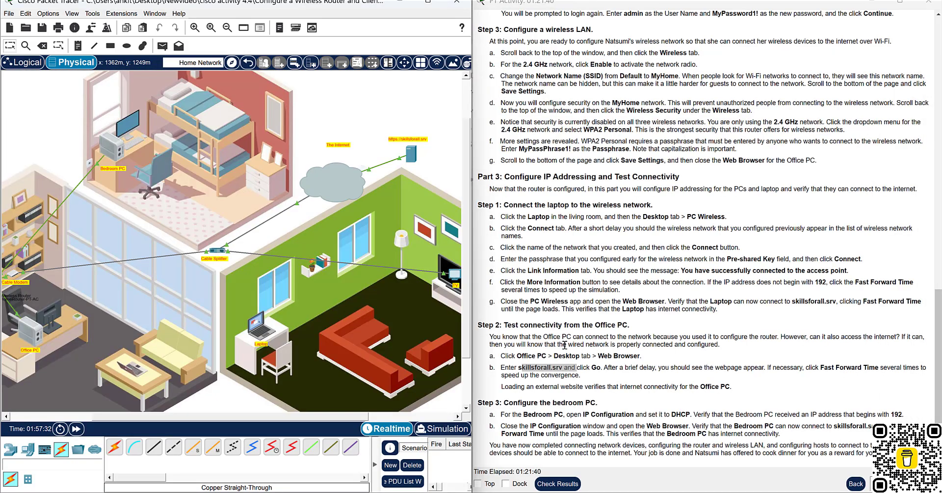
{"action": "left_click_drag", "start_coordinate": [632, 367], "coordinate": [785, 382]}
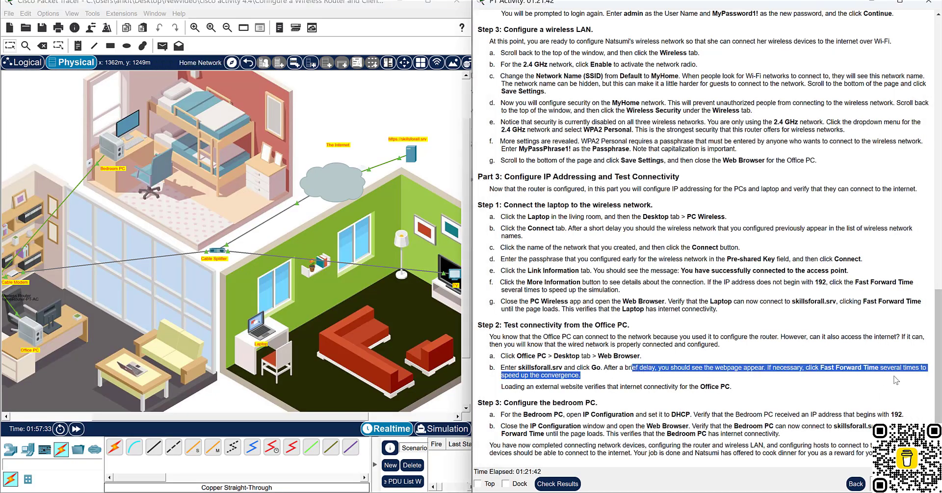
{"action": "left_click_drag", "start_coordinate": [527, 388], "coordinate": [692, 404]}
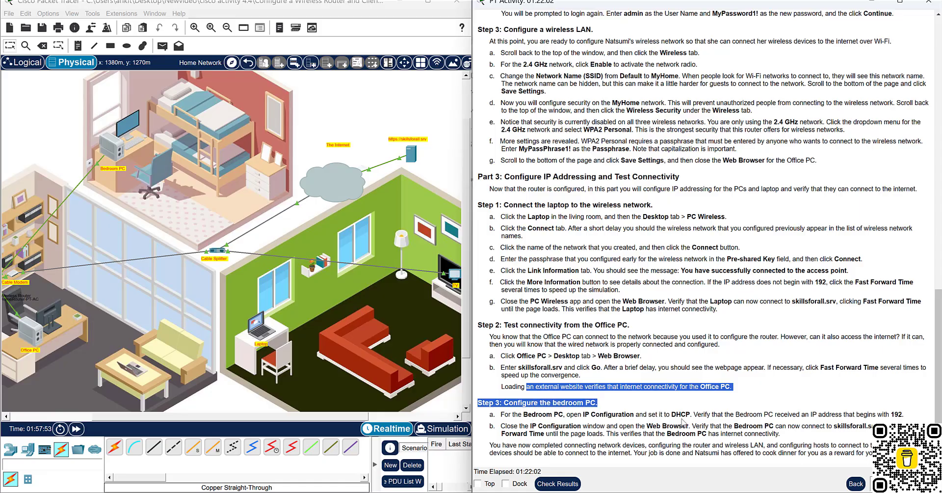
{"action": "left_click", "coordinate": [117, 153]}
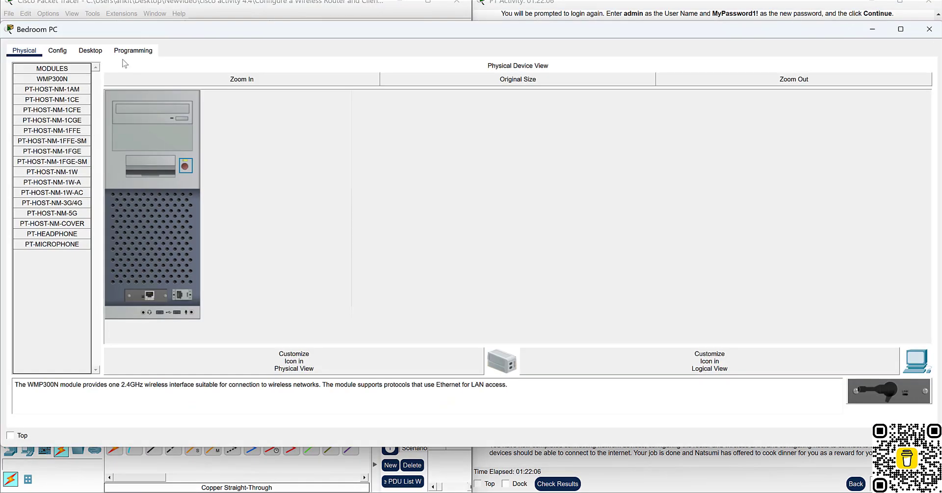
Set the Bedroom PC's IP Configuration to DHCP, receiving 192.168.0.4, then close its window.
{"action": "left_click", "coordinate": [84, 51]}
{"action": "left_click", "coordinate": [101, 108]}
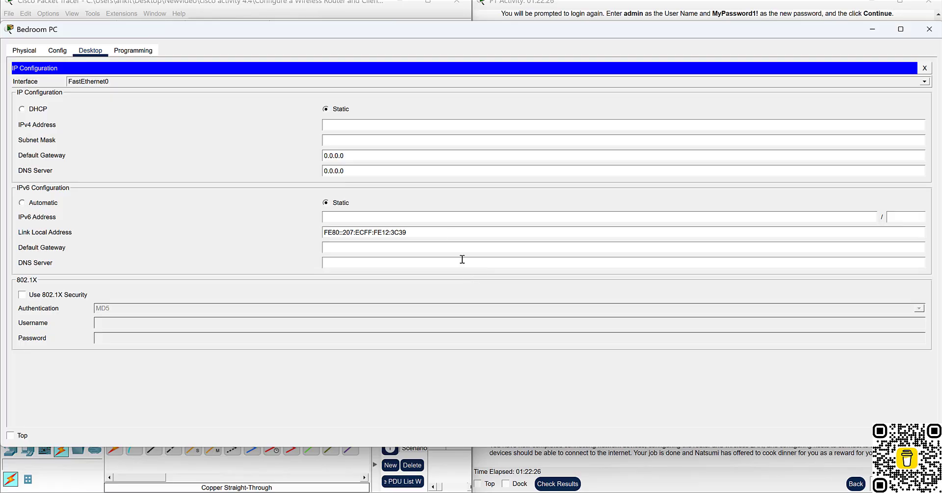
{"action": "left_click", "coordinate": [21, 109]}
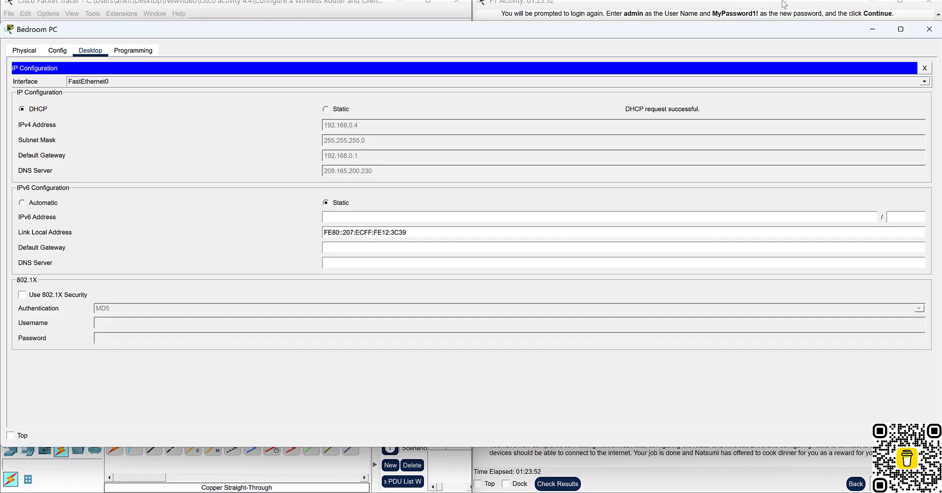
{"action": "left_click", "coordinate": [929, 29]}
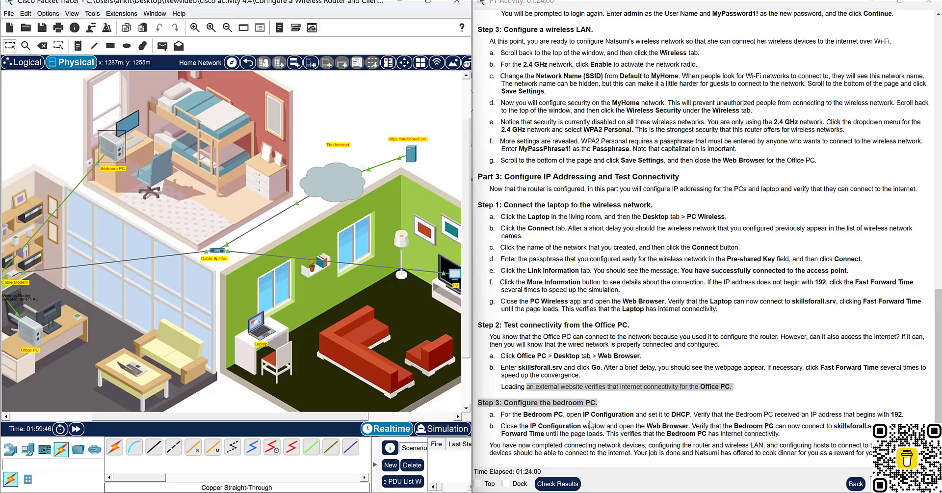
{"action": "left_click_drag", "start_coordinate": [513, 426], "coordinate": [646, 426]}
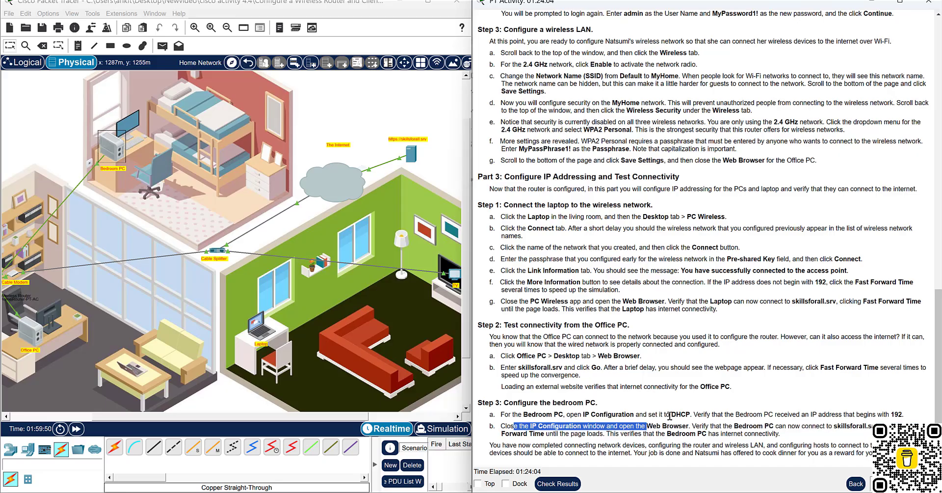
{"action": "left_click", "coordinate": [112, 144]}
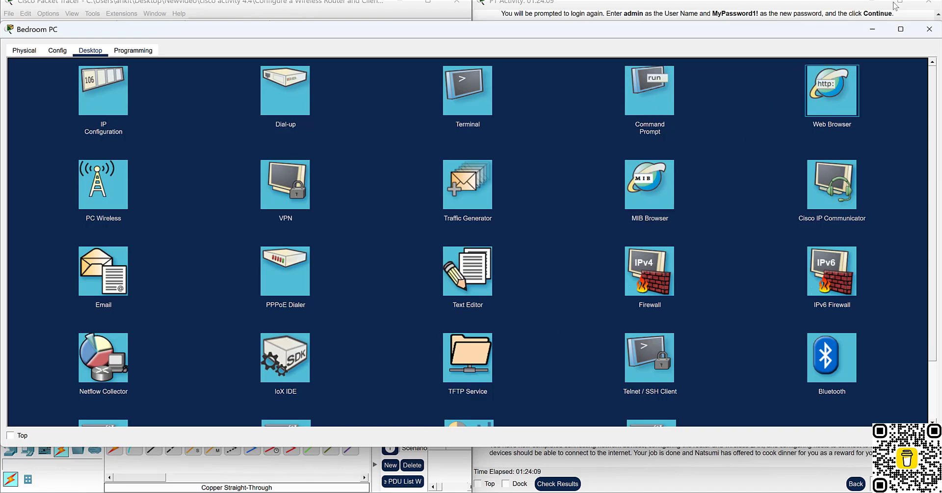
{"action": "left_click", "coordinate": [870, 31]}
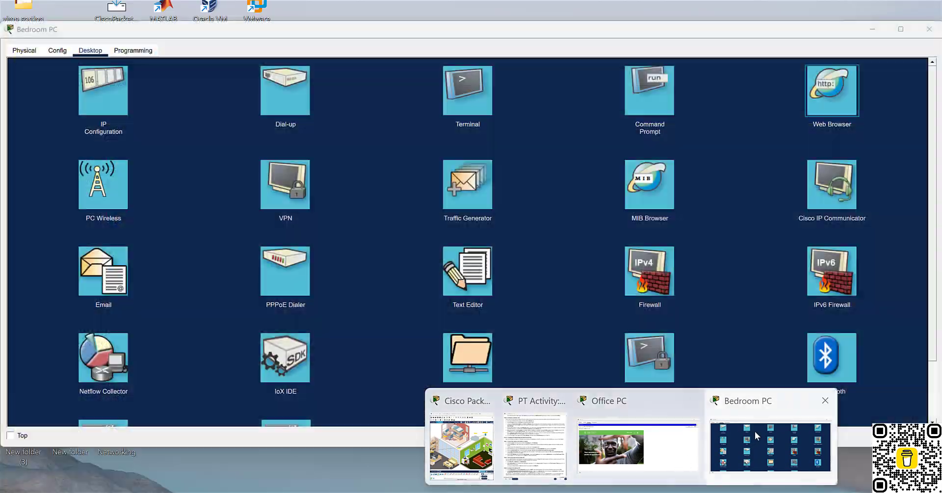
{"action": "left_click", "coordinate": [755, 430]}
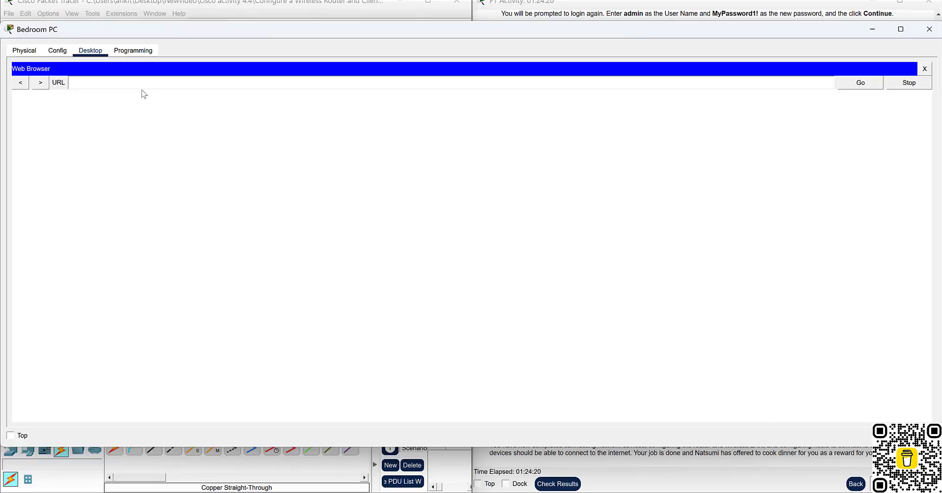
{"action": "type", "text": "https://skillsforall.srv"}
{"action": "left_click", "coordinate": [861, 83]}
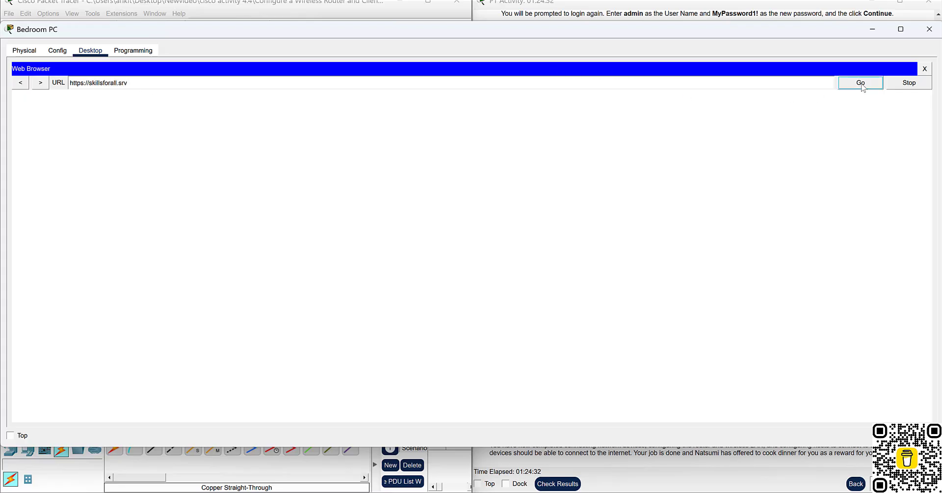
Place the Bedroom PC beside the workspace and fast-forward time until the page loads.
{"action": "left_click", "coordinate": [218, 472]}
{"action": "left_click", "coordinate": [625, 116]}
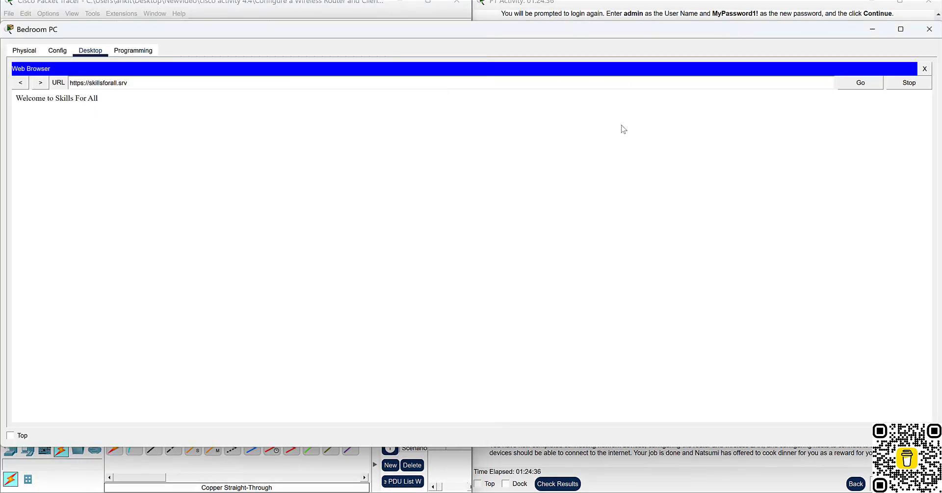
{"action": "left_click_drag", "start_coordinate": [100, 25], "coordinate": [104, 39]}
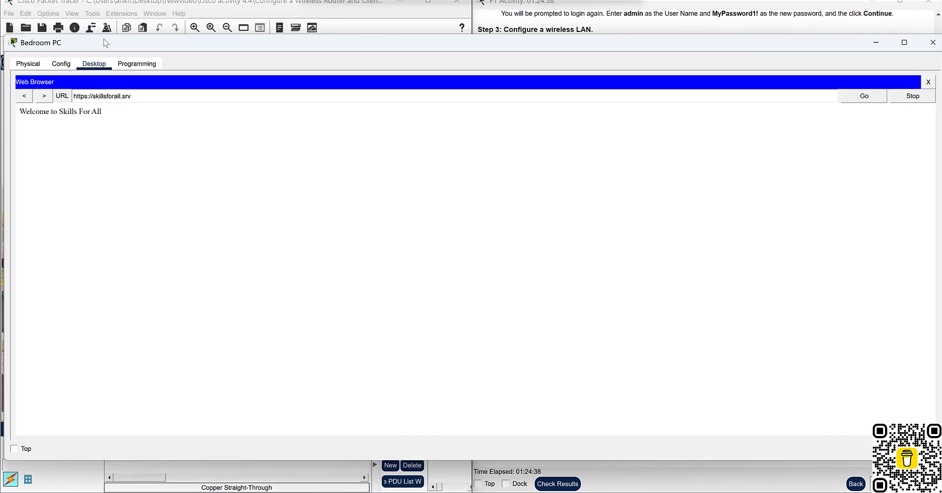
{"action": "key", "text": "super+Right"}
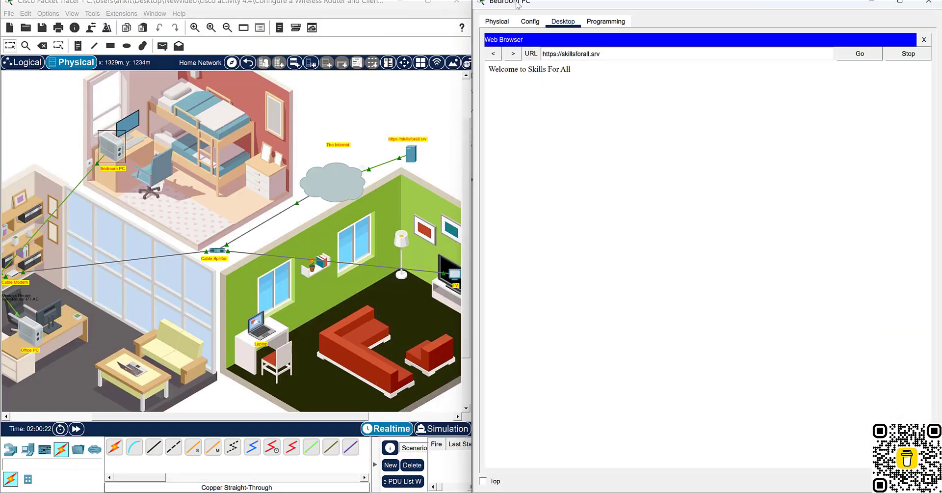
{"action": "left_click_drag", "start_coordinate": [517, 1], "coordinate": [490, 63]}
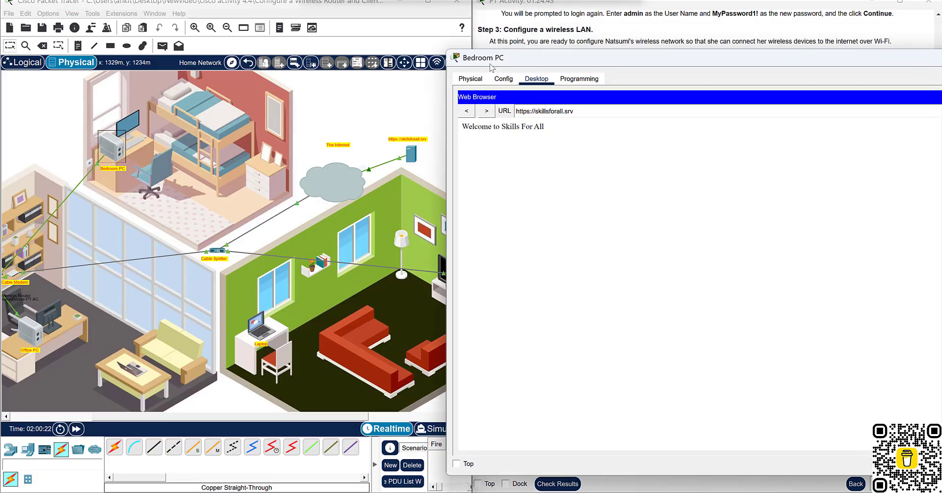
{"action": "left_click", "coordinate": [76, 428]}
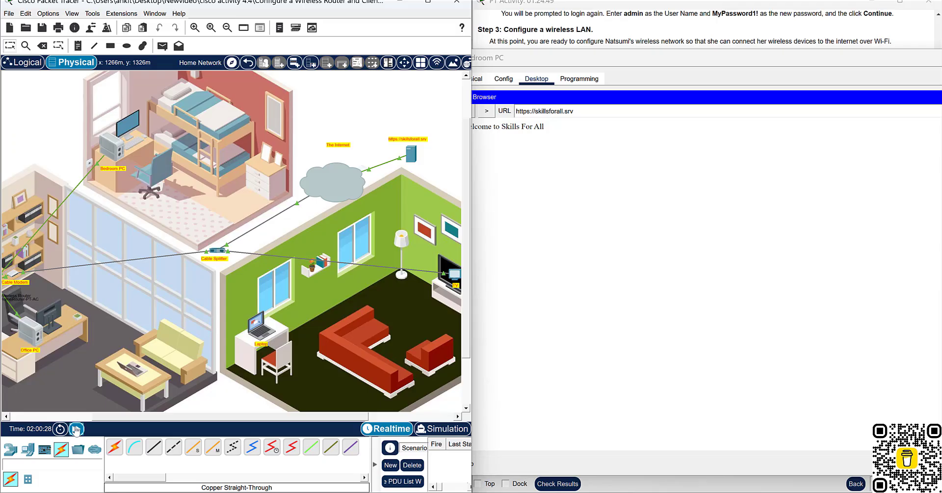
{"action": "left_click", "coordinate": [76, 429]}
{"action": "left_click", "coordinate": [75, 429]}
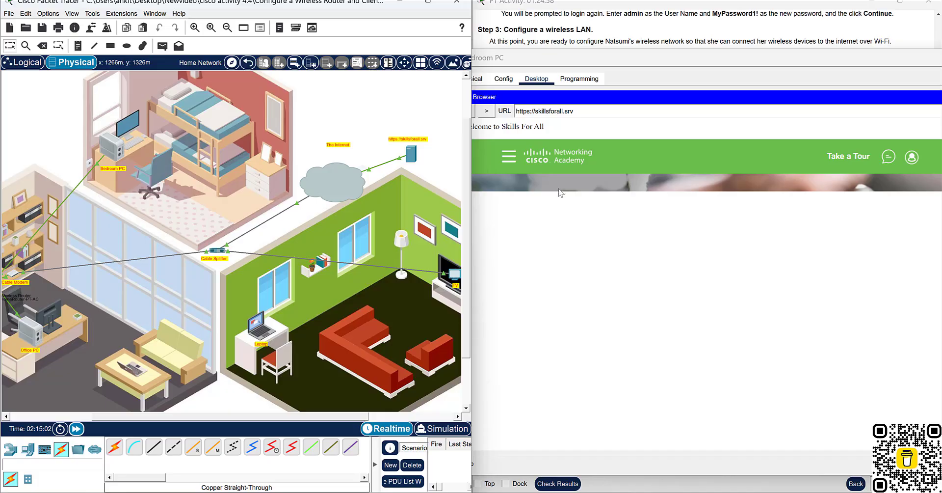
{"action": "left_click_drag", "start_coordinate": [599, 60], "coordinate": [163, 8]}
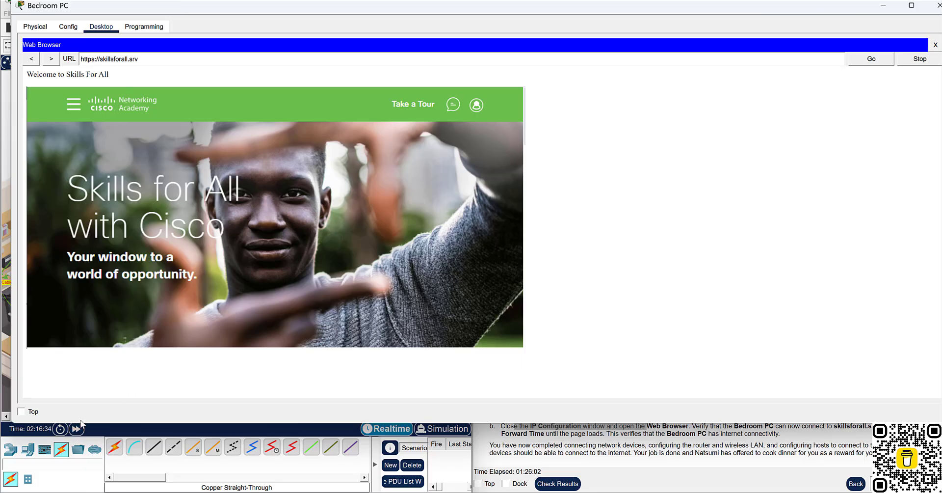
Read the completion message in the instructions' final paragraph, then minimize the Bedroom PC window.
{"action": "left_click", "coordinate": [531, 444]}
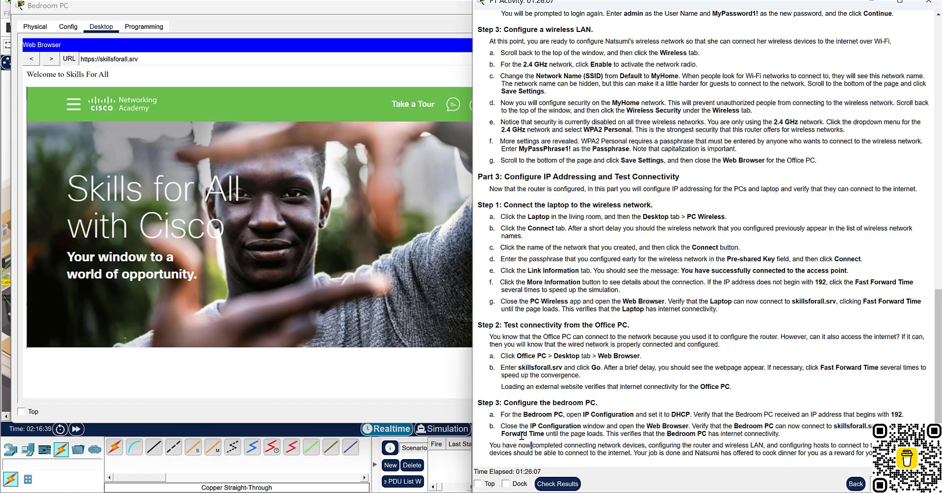
{"action": "double_click", "coordinate": [495, 445]}
{"action": "left_click", "coordinate": [642, 447]}
{"action": "left_click_drag", "start_coordinate": [694, 445], "coordinate": [825, 447]}
{"action": "left_click", "coordinate": [825, 448]}
{"action": "left_click_drag", "start_coordinate": [534, 447], "coordinate": [697, 449]}
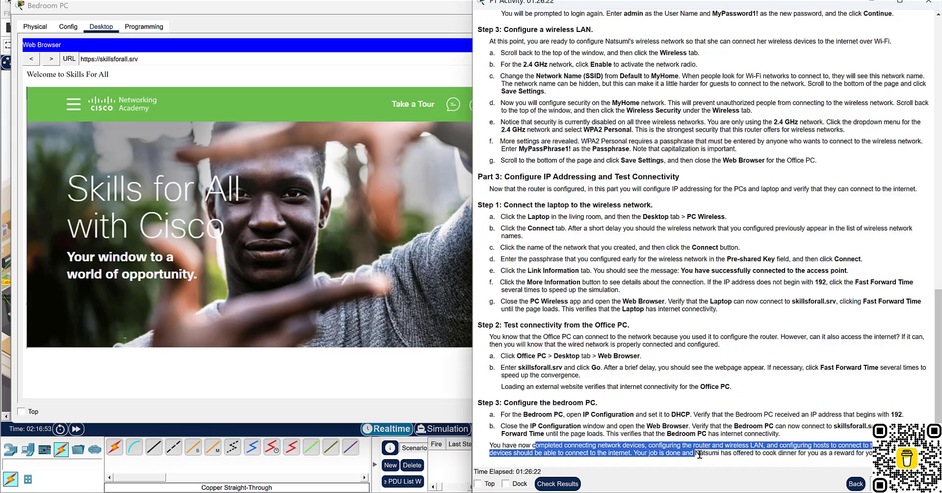
{"action": "left_click", "coordinate": [823, 452]}
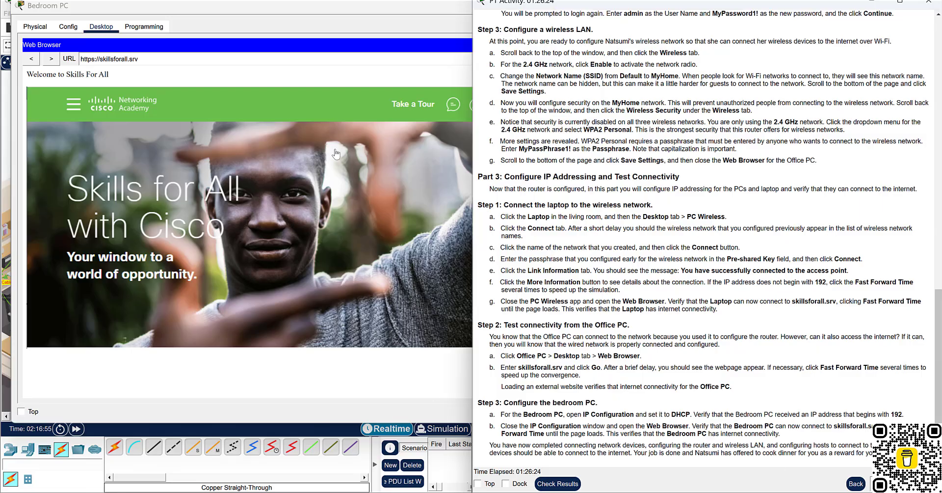
{"action": "left_click", "coordinate": [424, 8]}
{"action": "left_click", "coordinate": [885, 7]}
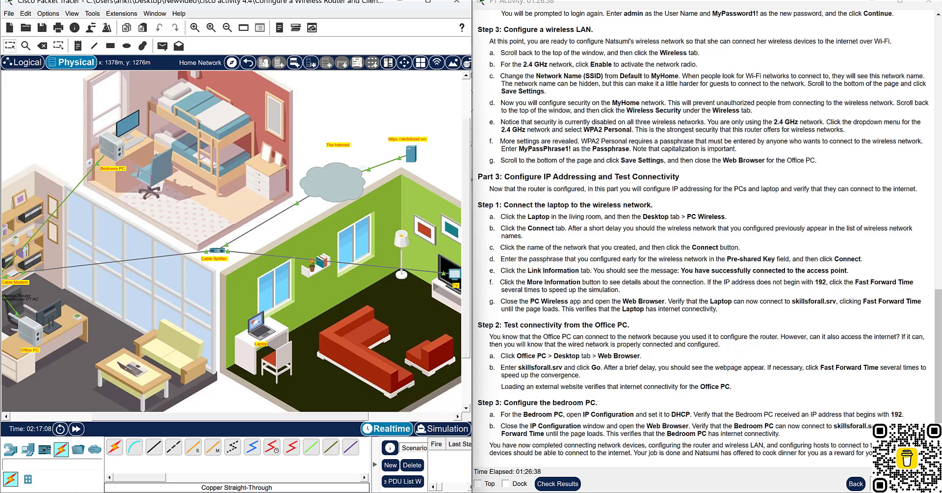
Check the activity results and confirm the assessment score is 19/19.
{"action": "left_click", "coordinate": [563, 484]}
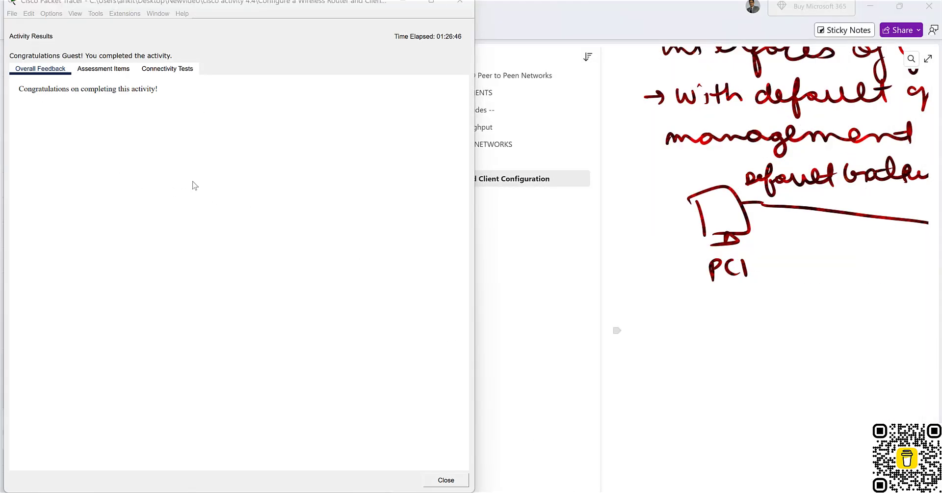
{"action": "left_click", "coordinate": [103, 69]}
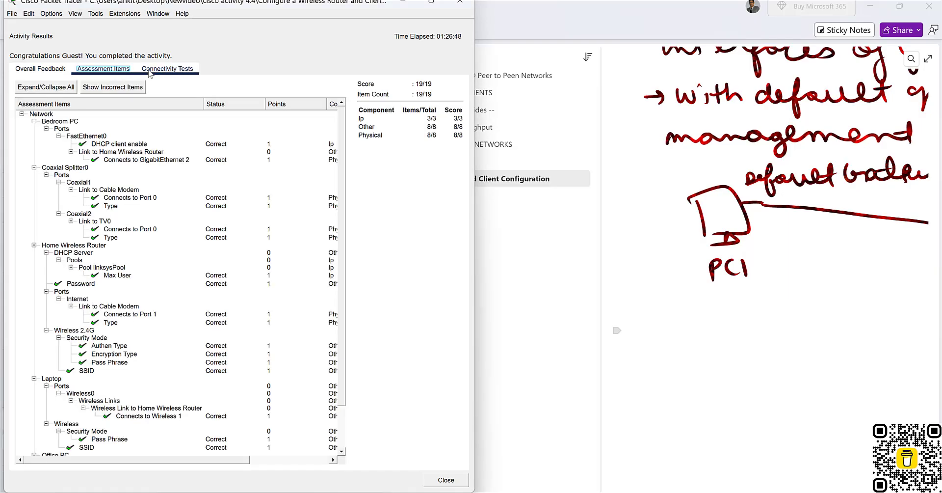
{"action": "scroll", "coordinate": [257, 342], "scroll_direction": "down", "scroll_amount": 2}
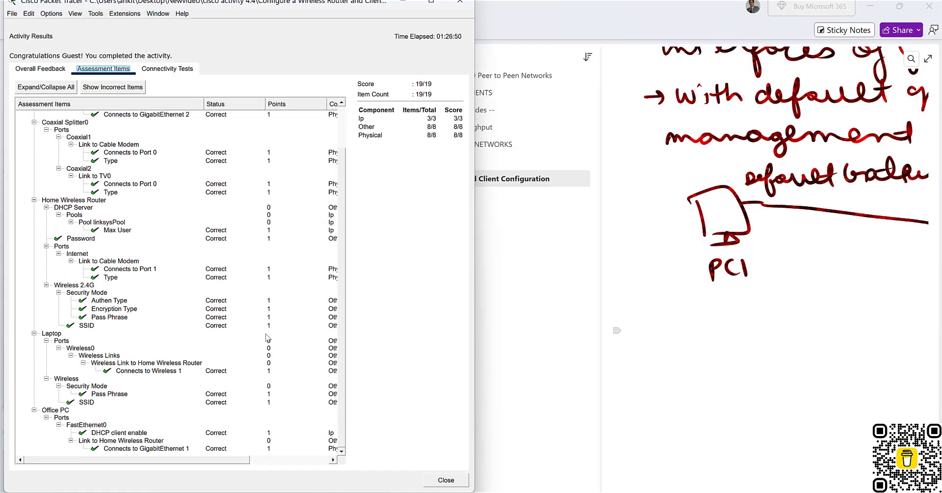
{"action": "scroll", "coordinate": [273, 326], "scroll_direction": "up", "scroll_amount": 2}
{"action": "left_click", "coordinate": [55, 70]}
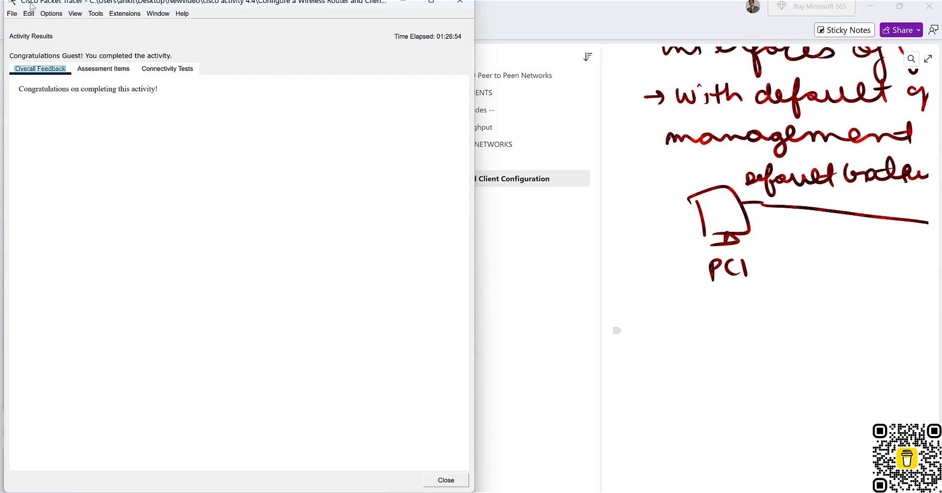
Close the results window, reposition the activity instructions, and bring OneNote forward.
{"action": "left_click", "coordinate": [11, 15]}
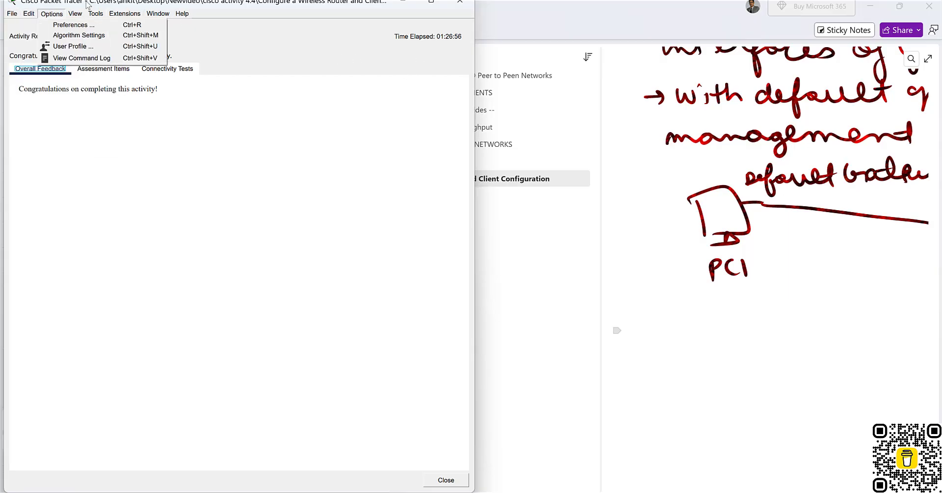
{"action": "left_click", "coordinate": [86, 3]}
{"action": "left_click", "coordinate": [460, 2]}
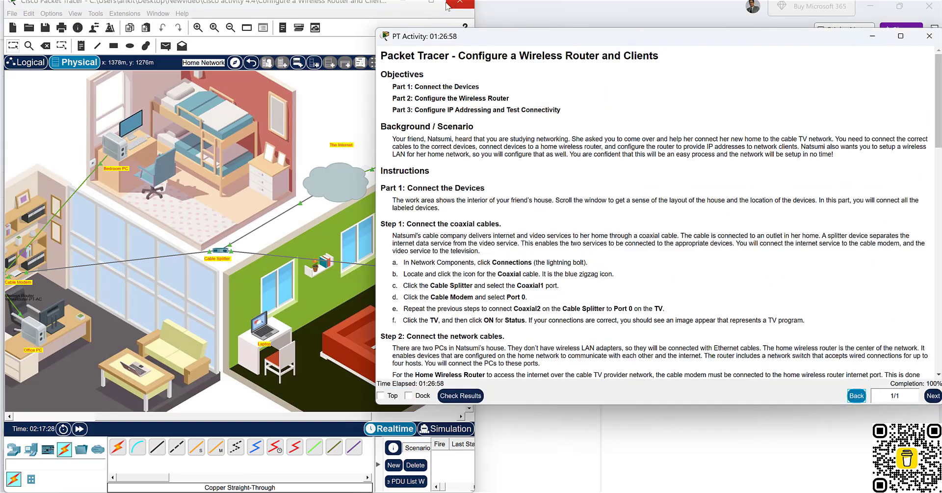
{"action": "left_click", "coordinate": [326, 105]}
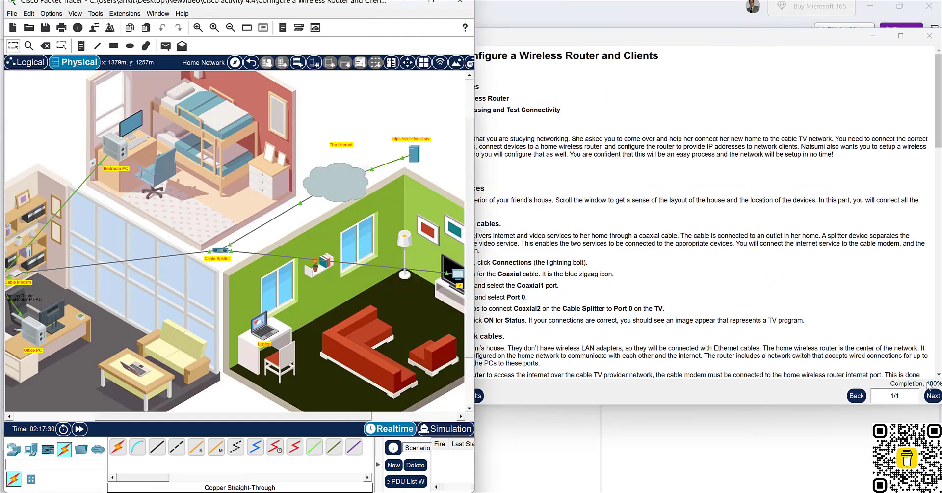
{"action": "left_click_drag", "start_coordinate": [738, 39], "coordinate": [609, 95]}
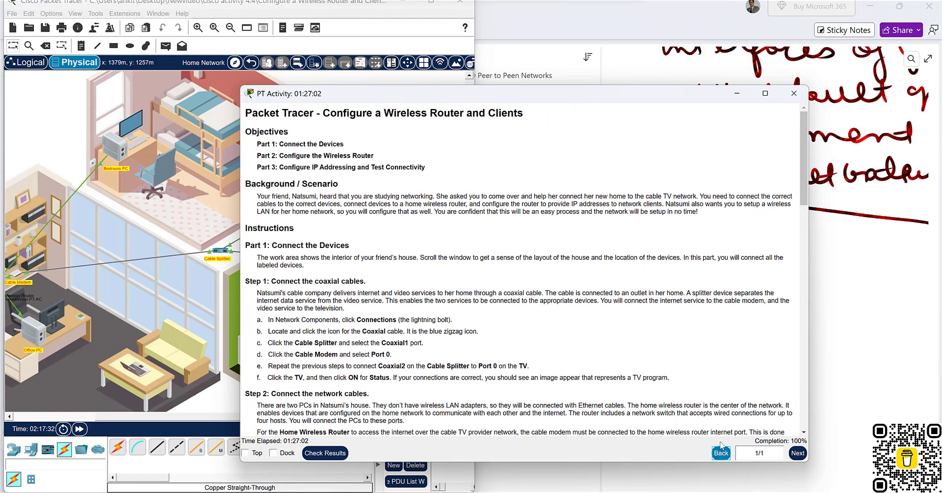
{"action": "left_click", "coordinate": [862, 339]}
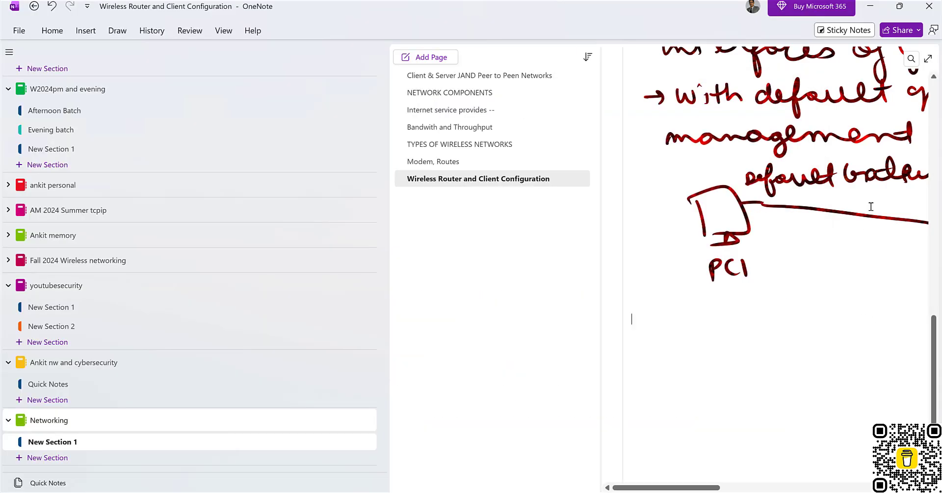
Expand the notes page to full view and review the 'Installation for TV and Internet' diagram and default-gateway notes.
{"action": "left_click", "coordinate": [928, 59]}
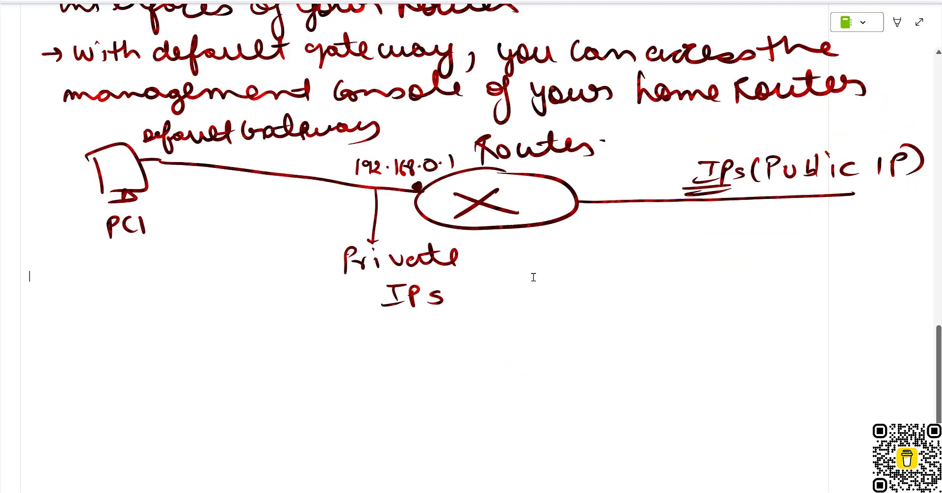
{"action": "scroll", "coordinate": [538, 345], "scroll_direction": "up", "scroll_amount": 6}
{"action": "scroll", "coordinate": [538, 345], "scroll_direction": "up", "scroll_amount": 3}
{"action": "scroll", "coordinate": [504, 395], "scroll_direction": "down", "scroll_amount": 2}
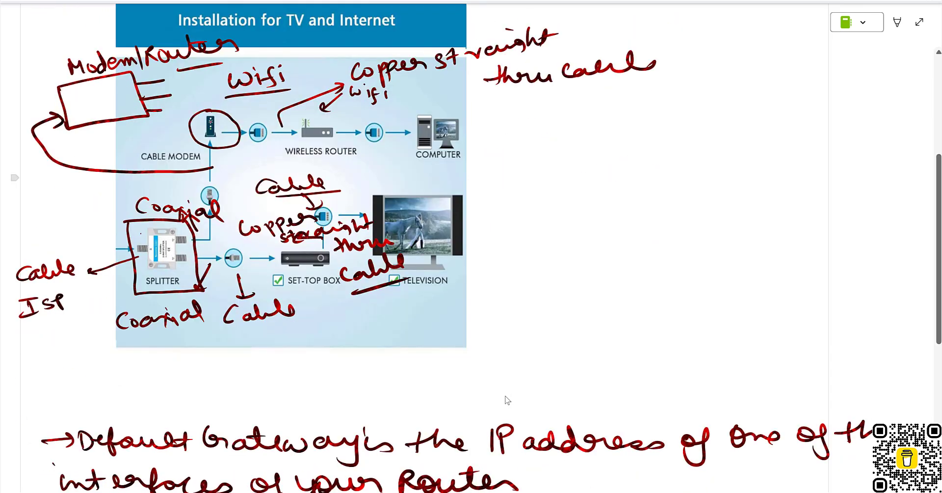
{"action": "scroll", "coordinate": [501, 381], "scroll_direction": "up", "scroll_amount": 1}
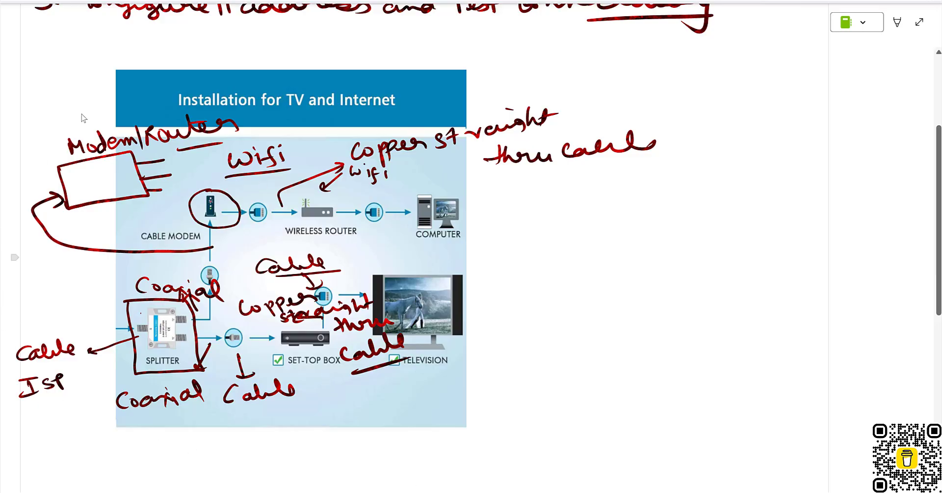
{"action": "scroll", "coordinate": [476, 245], "scroll_direction": "down", "scroll_amount": 9}
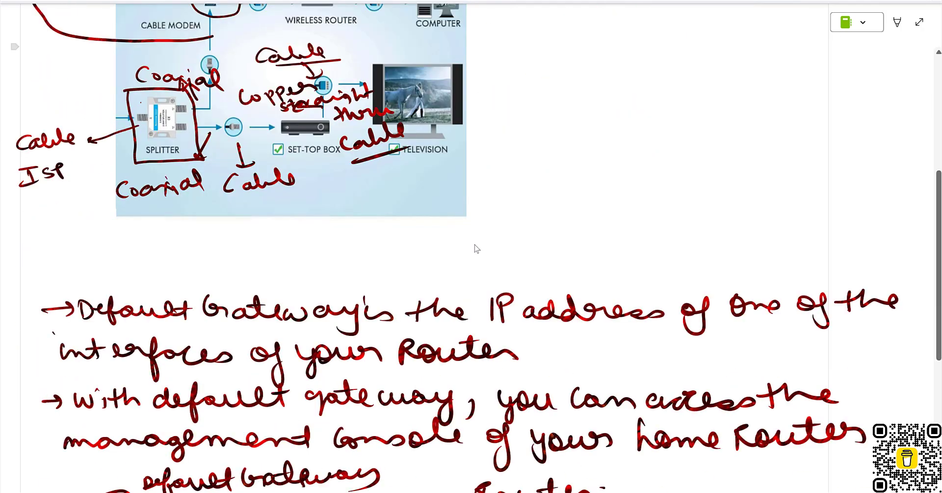
{"action": "scroll", "coordinate": [476, 245], "scroll_direction": "down", "scroll_amount": 5}
{"action": "scroll", "coordinate": [477, 245], "scroll_direction": "up", "scroll_amount": 10}
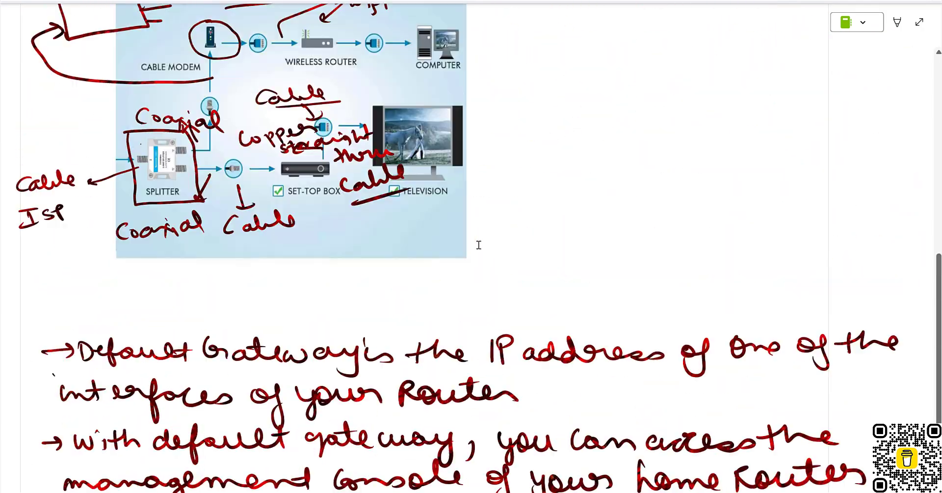